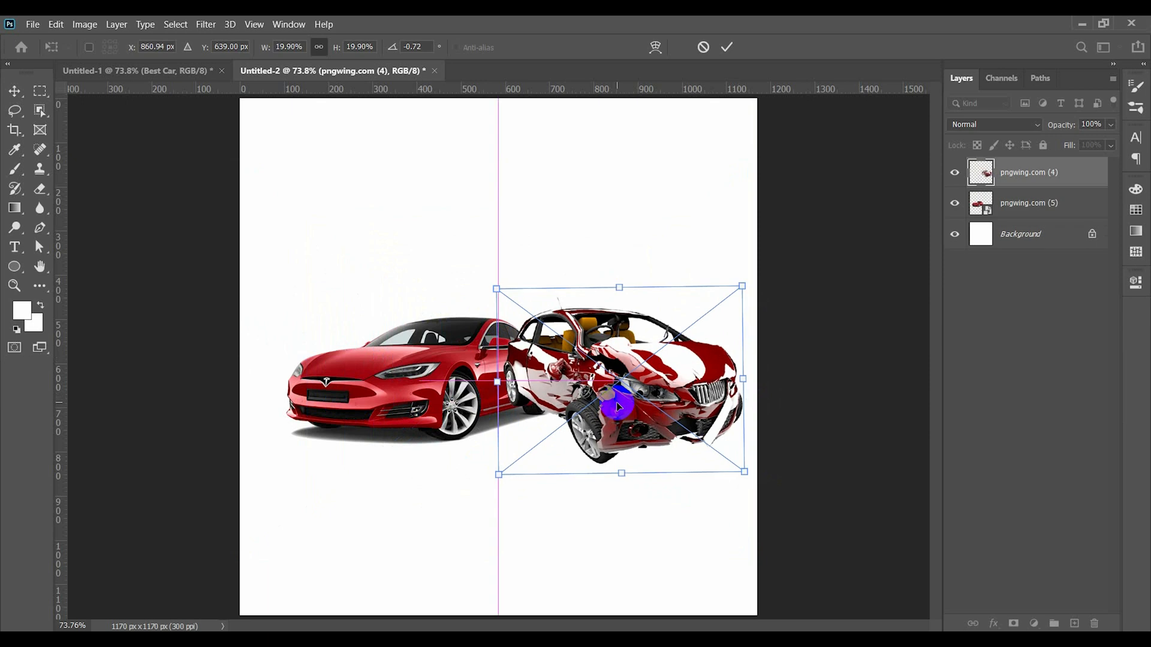
- Move the intact red car toward the canvas's left side and scale it down slightly
drag(403, 387, 373, 383)
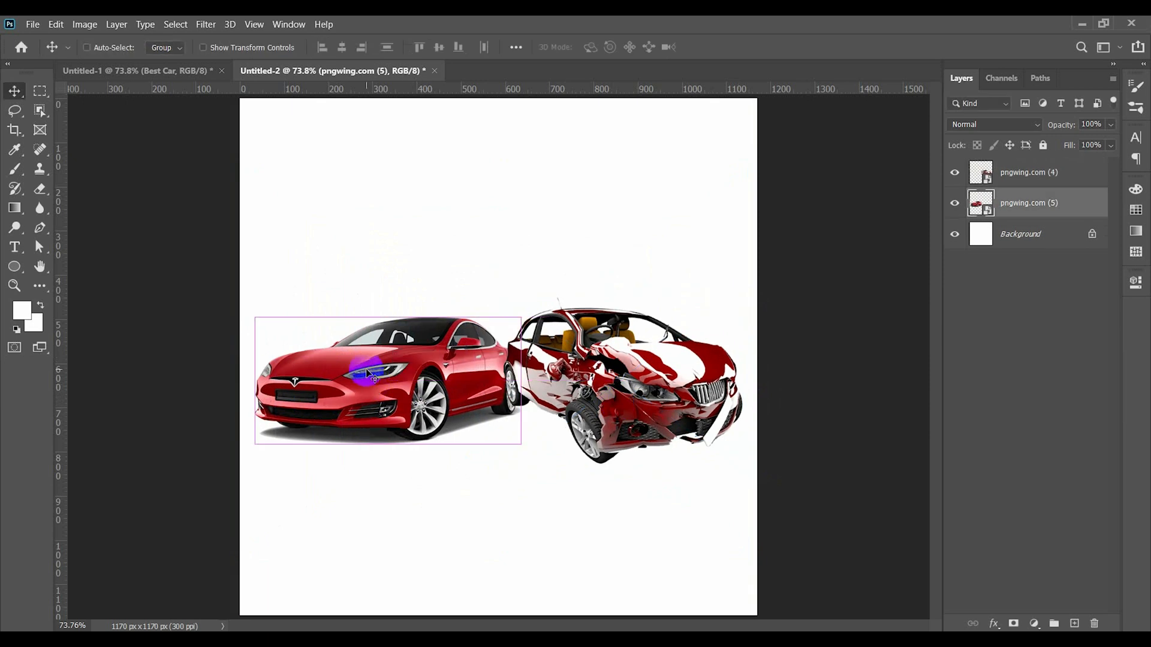
key(ctrl+t)
drag(385, 287, 385, 296)
key(Return)
- Scale down the wrecked car and move it closer to the intact car
click(637, 407)
key(ctrl+t)
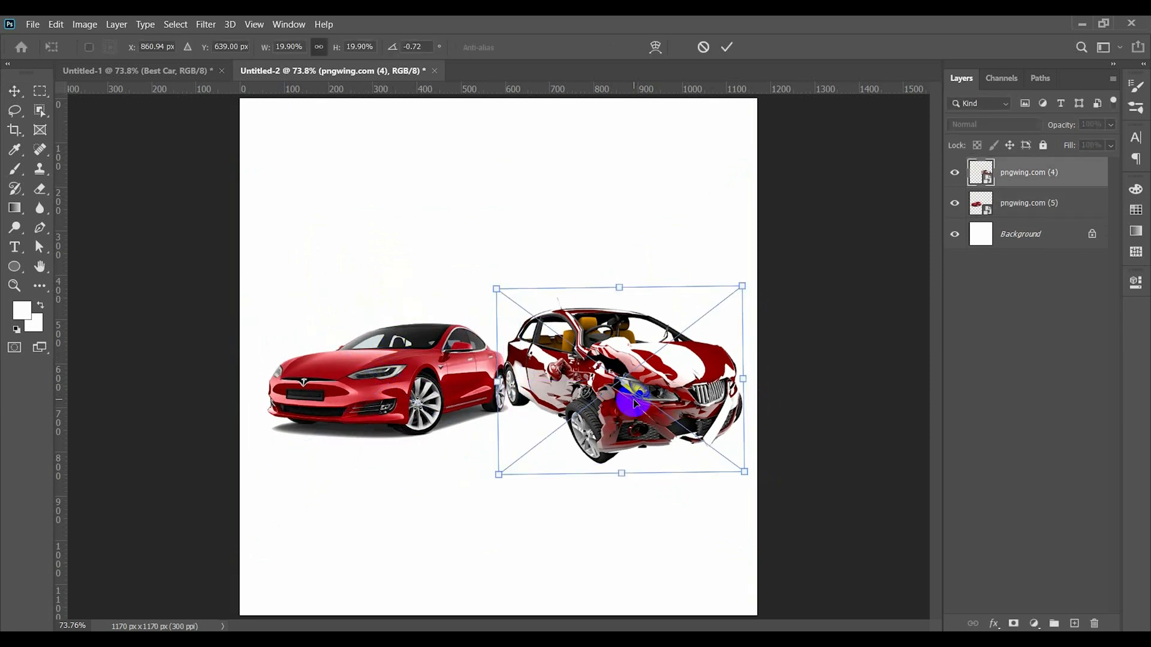
drag(617, 288, 617, 308)
key(Return)
drag(641, 398, 595, 403)
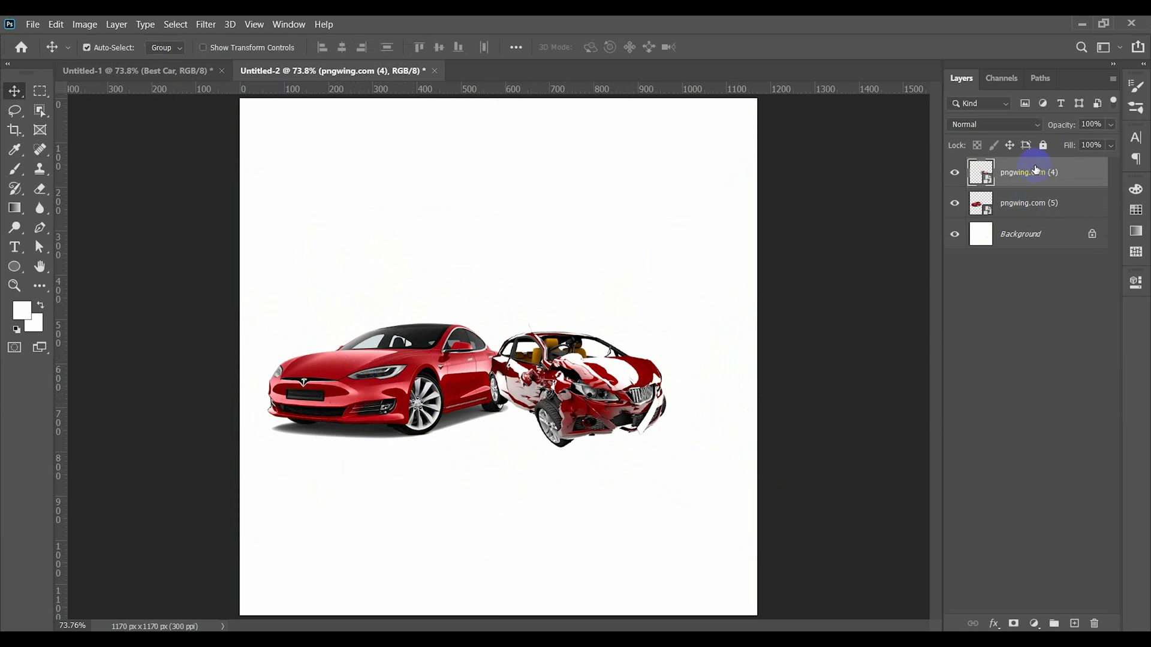
- Position the wrecked car behind the intact car in the layer order, and add a layer mask to the intact car's layer
drag(1031, 172, 1031, 216)
mouse_move(595, 408)
mouse_down()
mouse_move(604, 418)
mouse_move(597, 403)
mouse_up()
click(1013, 624)
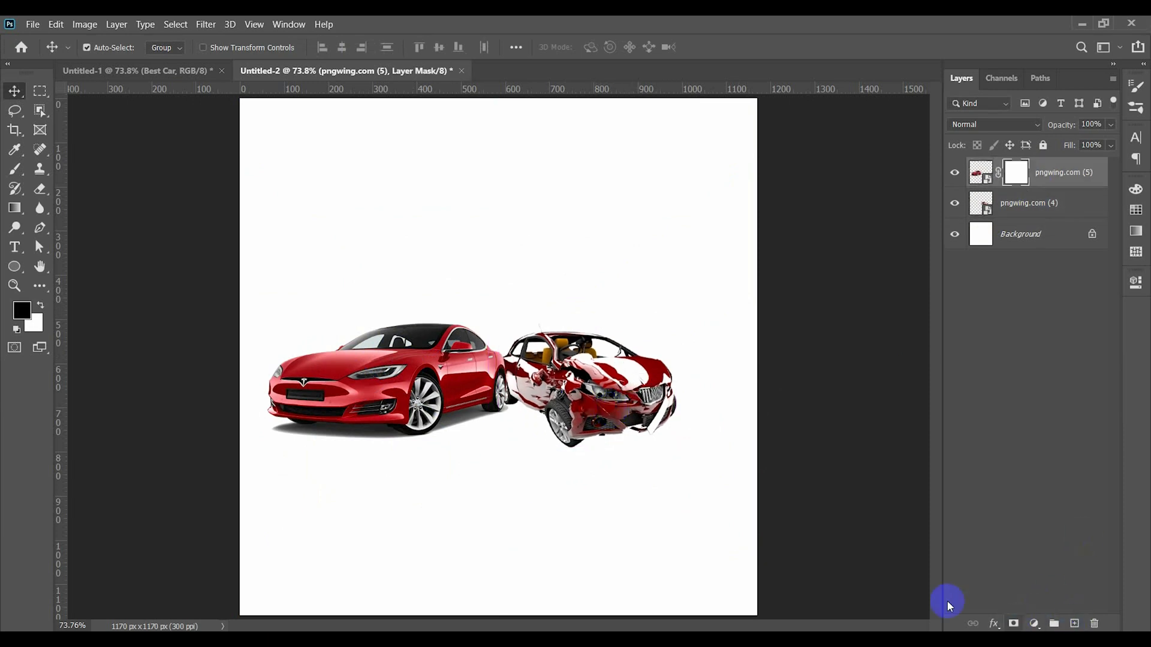
- Paint on the intact car's mask with a soft brush to hide the original shadow below the front bumper's outer corner
scroll(336, 413, up, 6)
drag(250, 416, 346, 418)
click(15, 169)
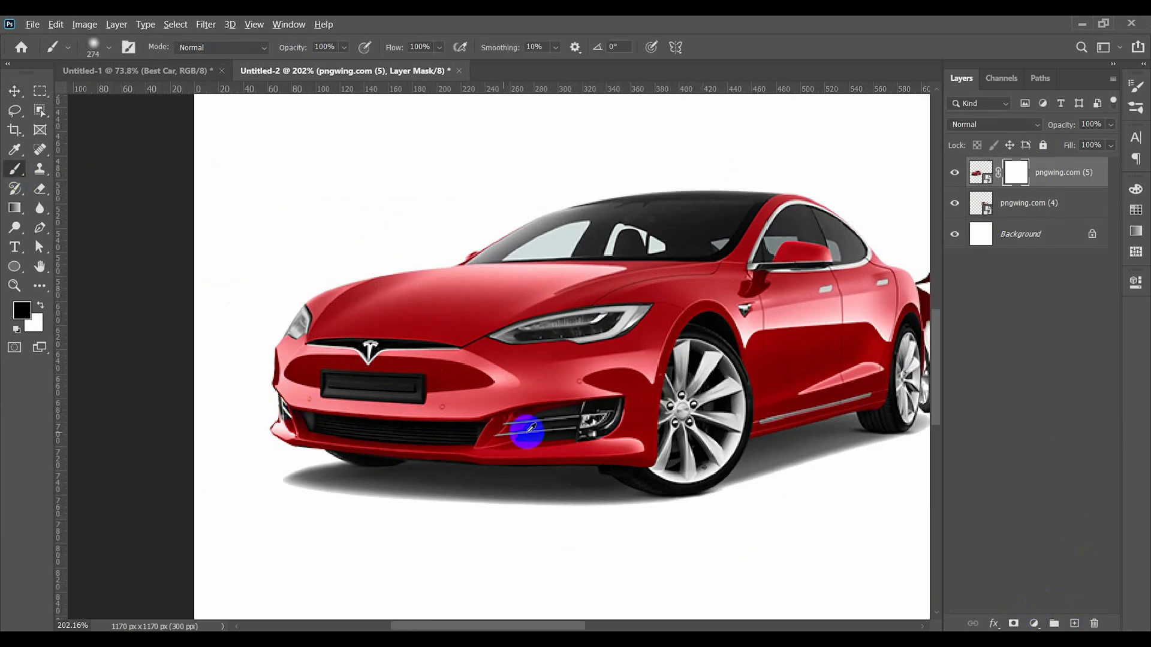
drag(528, 431, 332, 433)
scroll(309, 477, up, 5)
drag(276, 480, 420, 464)
mouse_move(275, 494)
mouse_down()
mouse_move(259, 447)
mouse_move(260, 460)
mouse_up()
drag(359, 465, 606, 521)
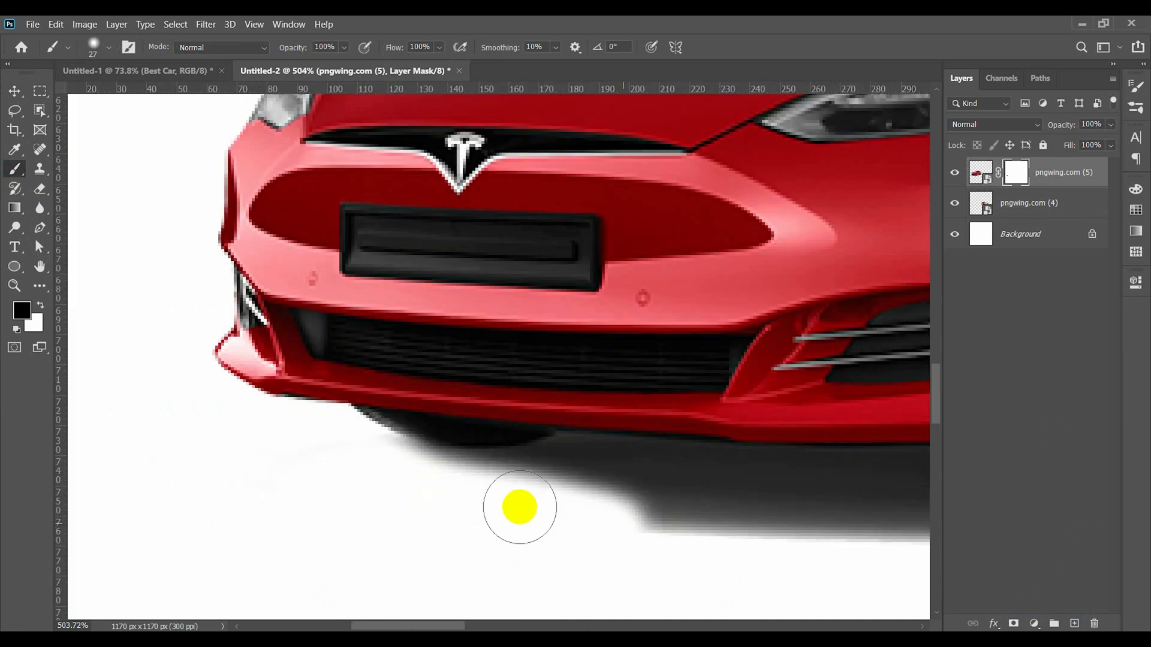
- Mask out the remaining shadow along the far front tyre's underside with a 10 px brush
scroll(520, 508, right, 2)
drag(463, 498, 418, 497)
mouse_move(324, 437)
mouse_down()
mouse_move(390, 464)
mouse_move(355, 493)
mouse_move(396, 511)
mouse_move(328, 445)
mouse_up()
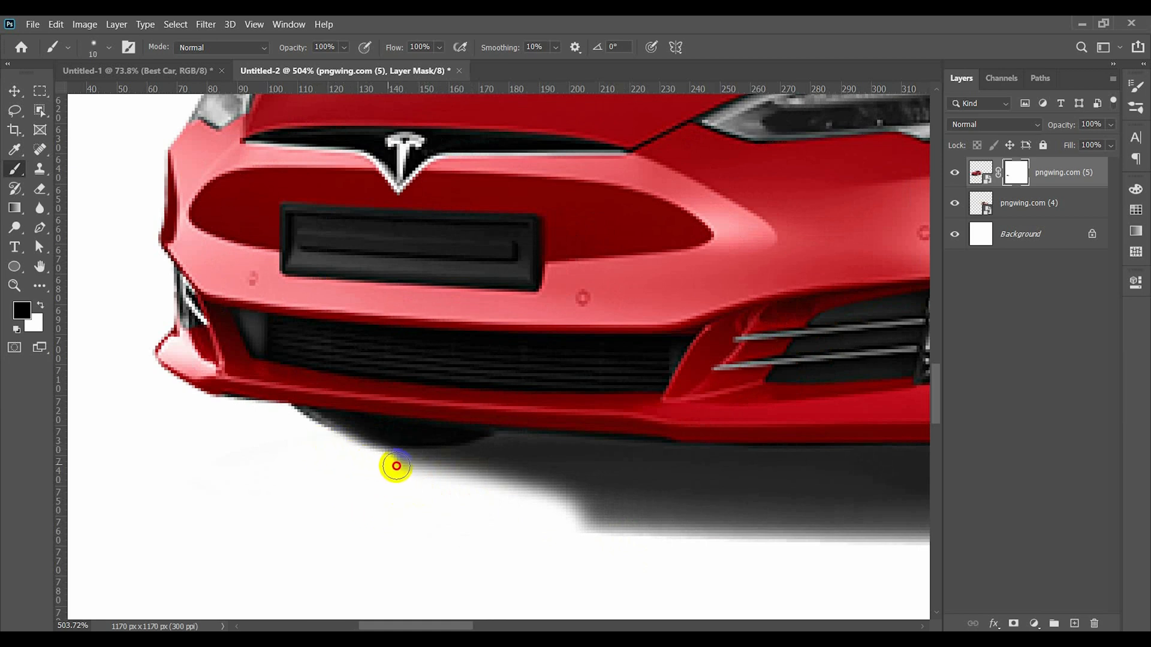
scroll(570, 486, up, 2)
scroll(629, 524, right, 4)
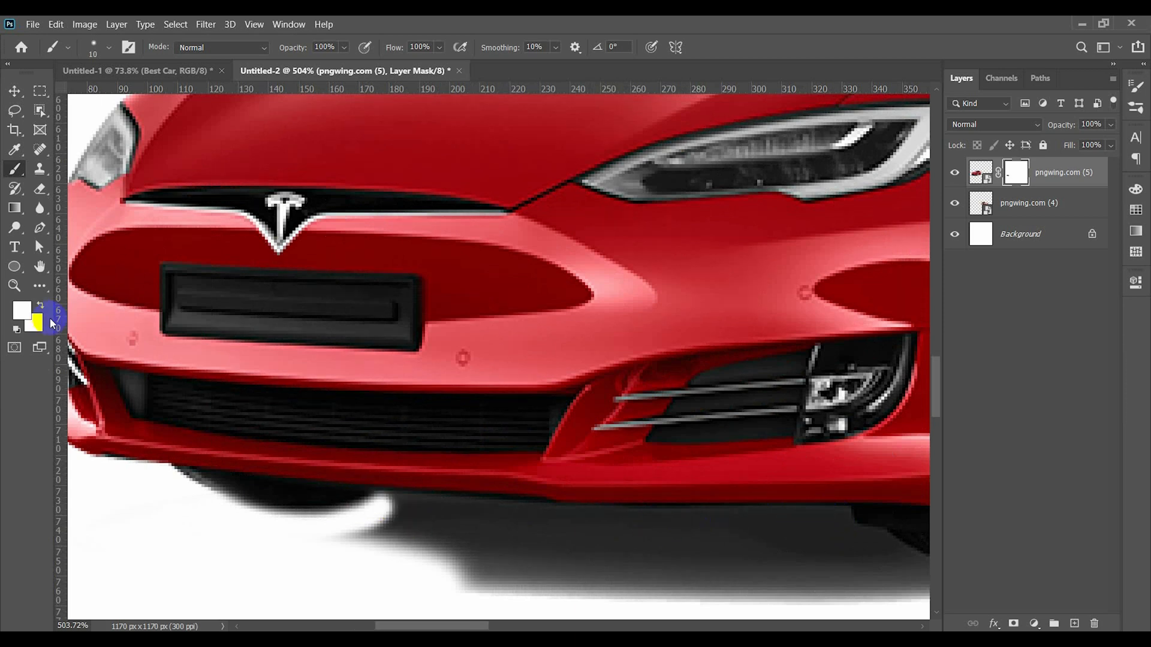
- Undo the last mask stroke and set the foreground colour to black
key(ctrl+z)
click(22, 310)
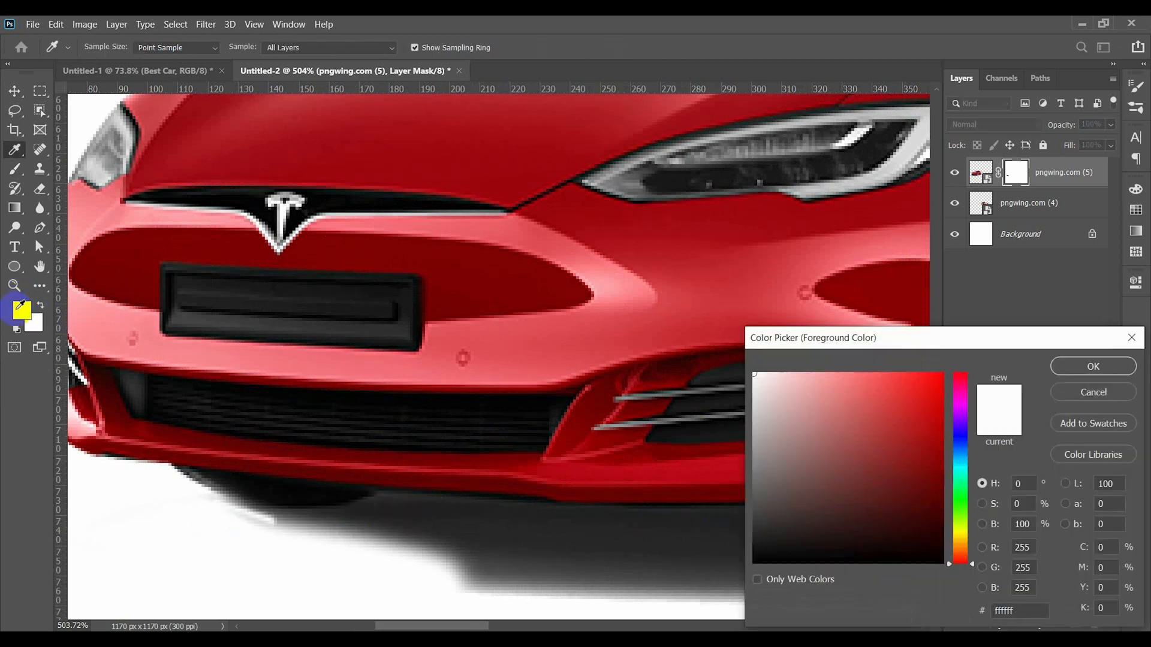
click(917, 465)
click(1089, 365)
- Mask out the shadow from the far front tyre along the underside of the front bumper
drag(263, 500, 318, 530)
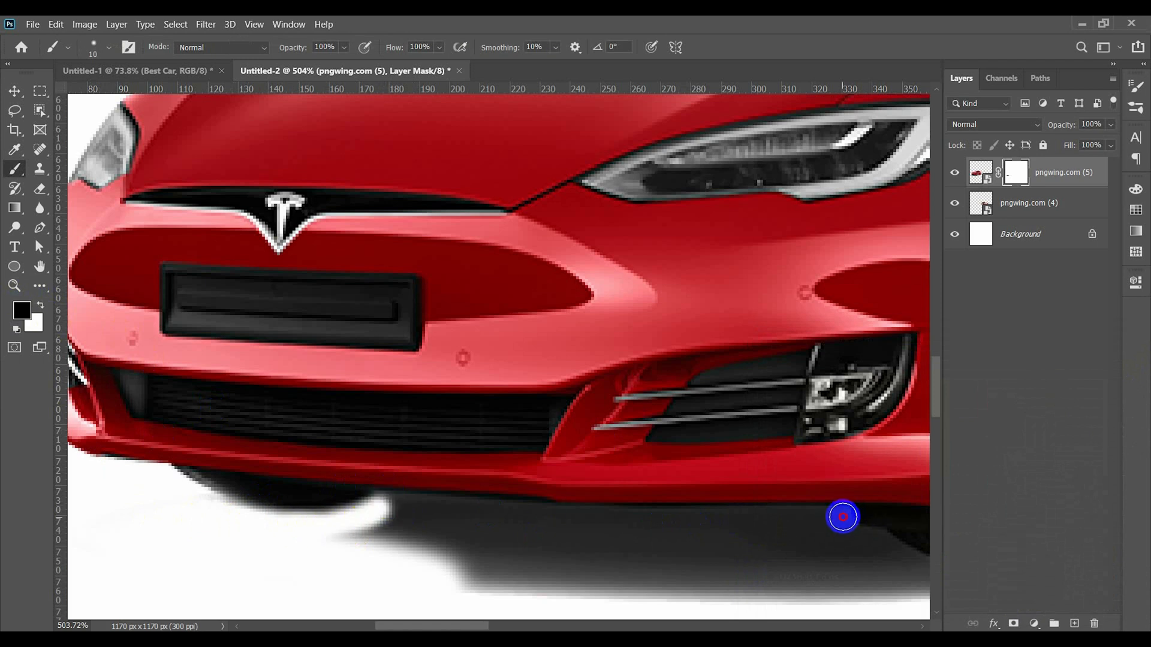
shift+click(843, 517)
drag(359, 530, 754, 531)
mouse_move(563, 584)
mouse_down()
mouse_move(493, 571)
mouse_move(491, 523)
mouse_up()
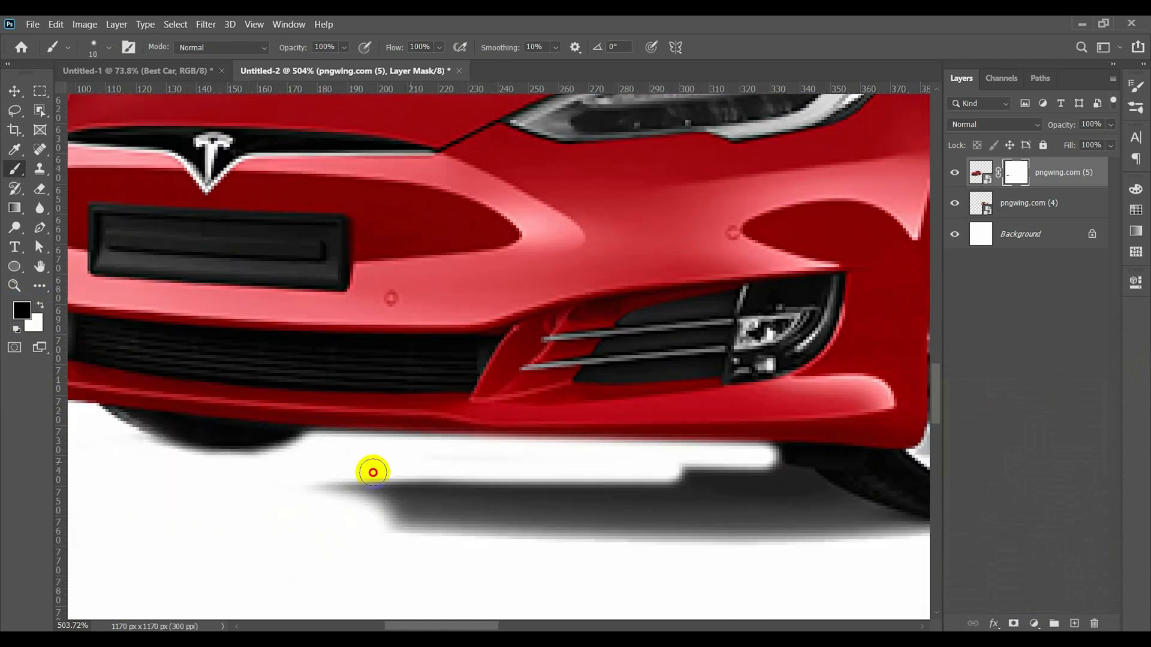
mouse_move(373, 472)
mouse_down()
mouse_move(430, 495)
mouse_move(334, 505)
mouse_move(427, 517)
mouse_move(405, 489)
mouse_move(654, 490)
mouse_move(763, 469)
mouse_move(697, 475)
mouse_move(499, 547)
mouse_move(542, 524)
mouse_up()
- Mask out the shadow in front of and beneath the near front wheel, following the tyre's edge
scroll(647, 560, right, 4)
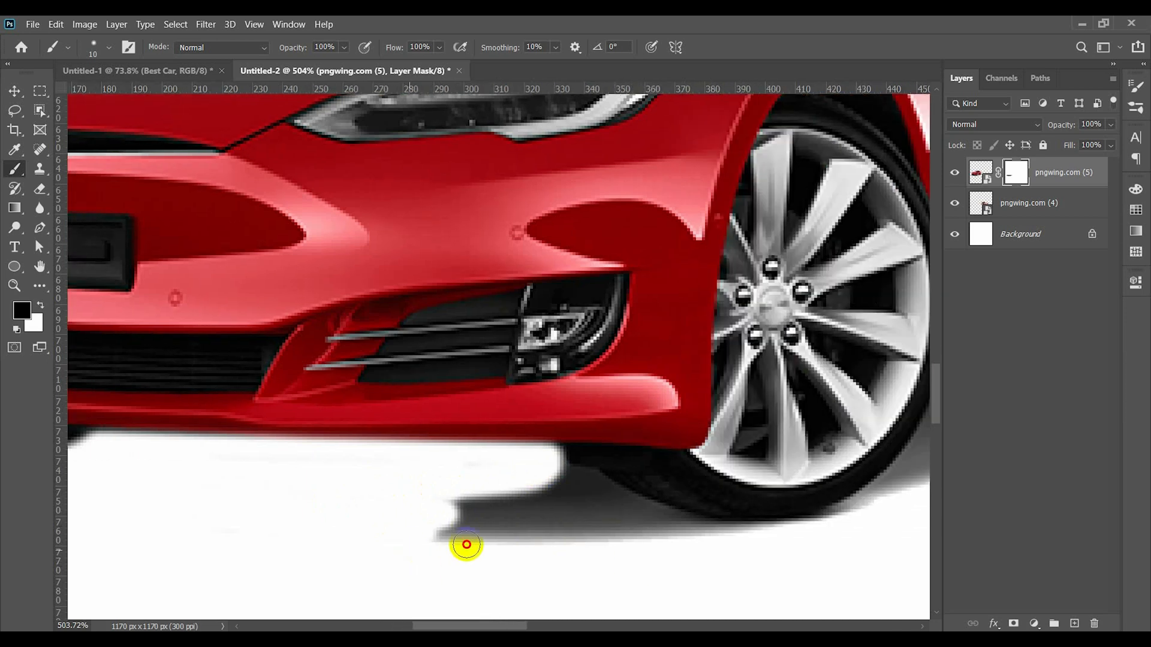
drag(466, 544, 701, 540)
drag(506, 541, 494, 507)
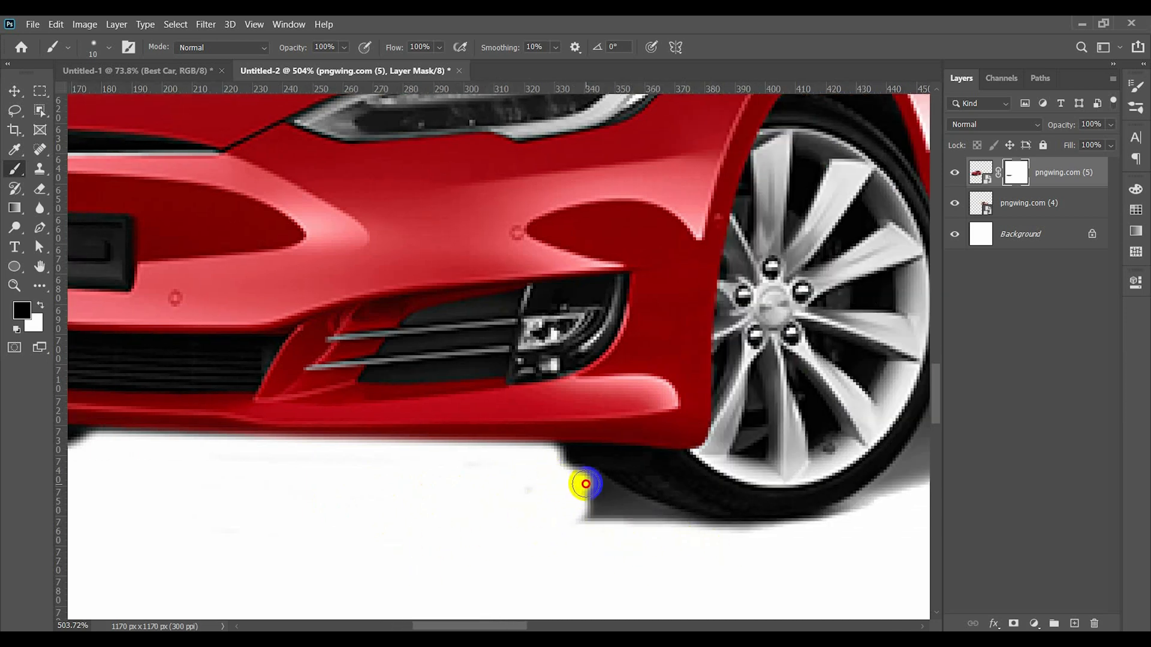
drag(616, 501, 695, 528)
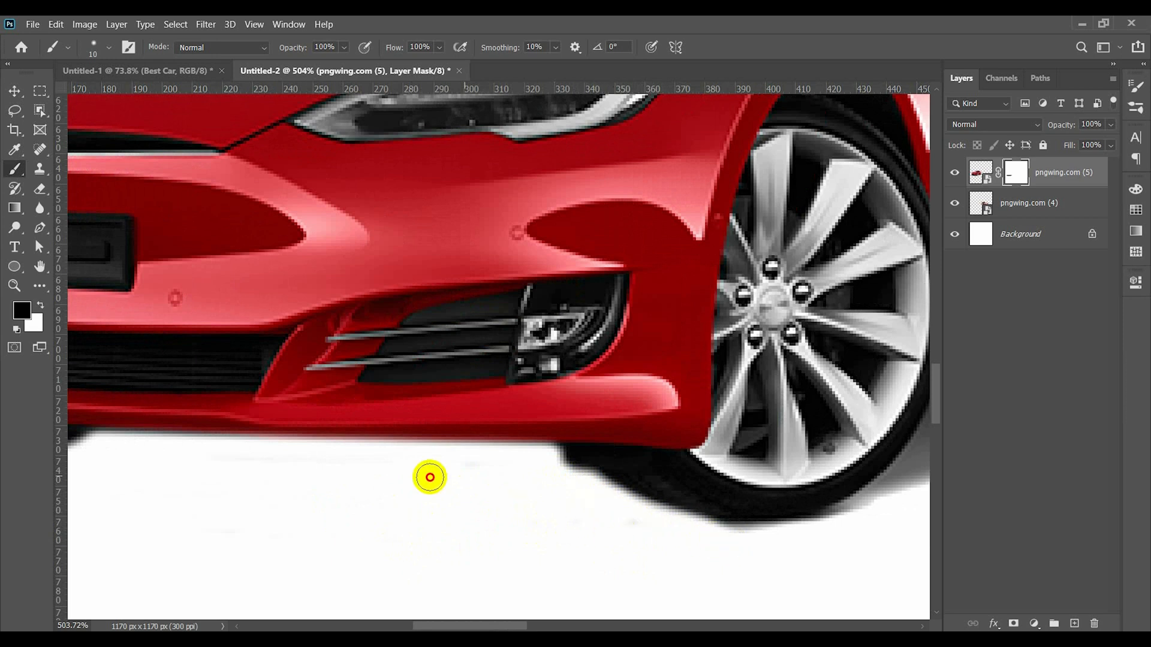
- Mask out the shadow along the rear edge of the near front tyre
scroll(429, 477, right, 5)
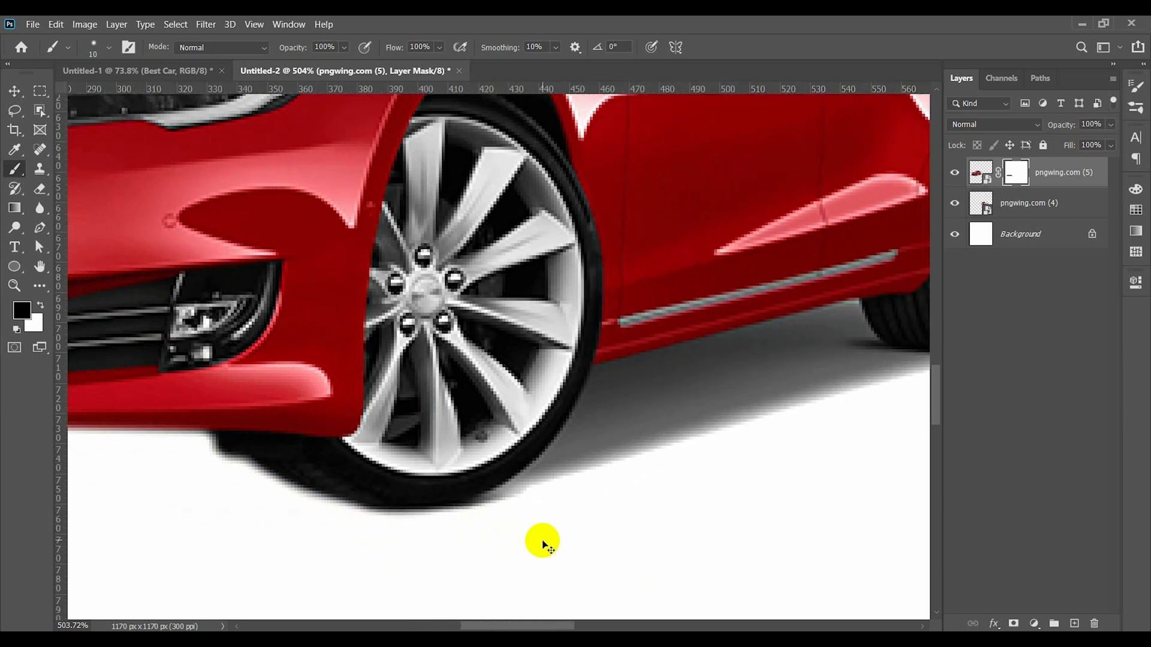
drag(540, 539, 402, 522)
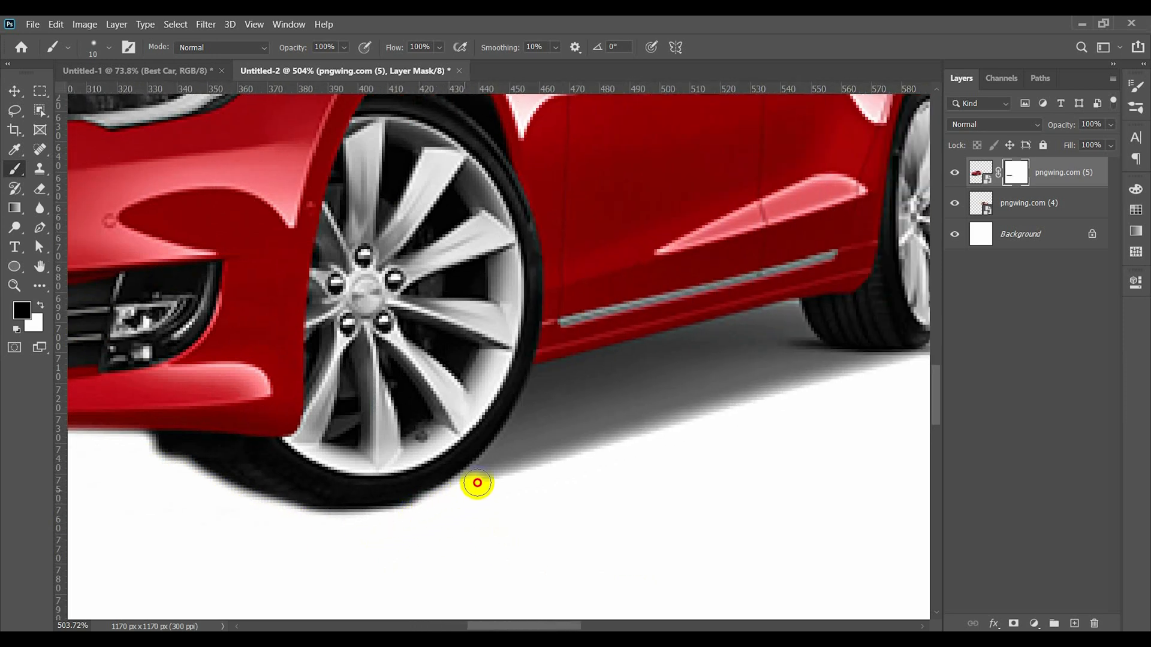
drag(532, 390, 534, 378)
scroll(542, 521, up, 2)
scroll(542, 521, right, 4)
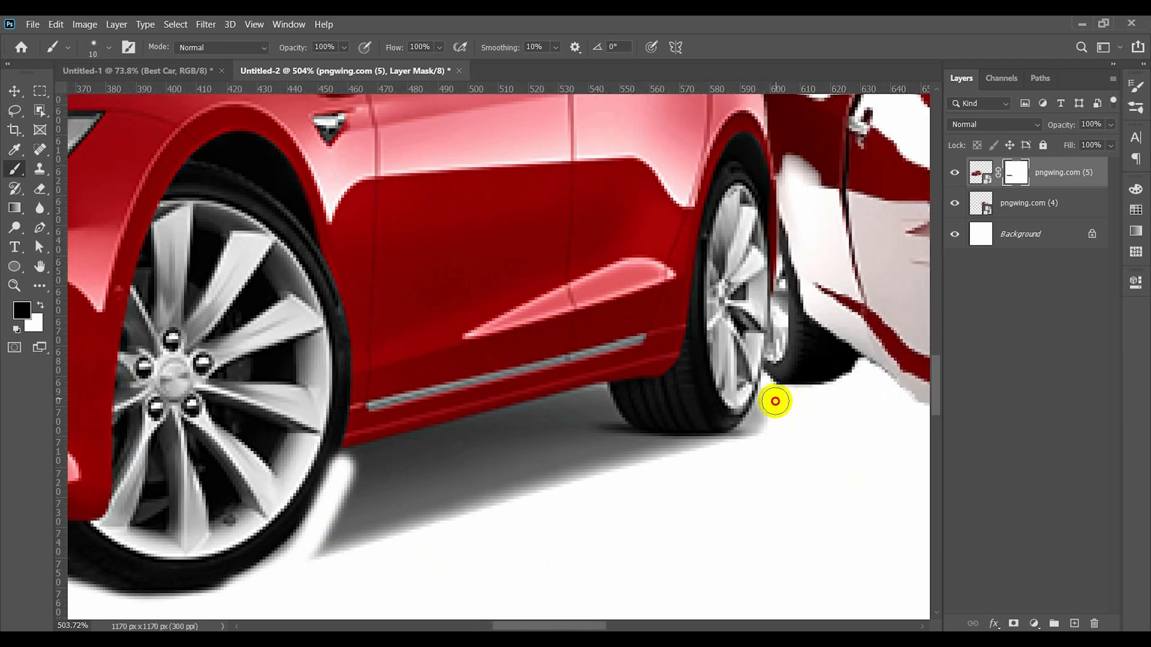
- Mask out the shadow around the rear wheel and under the door sill between the two wheels
drag(703, 458, 632, 455)
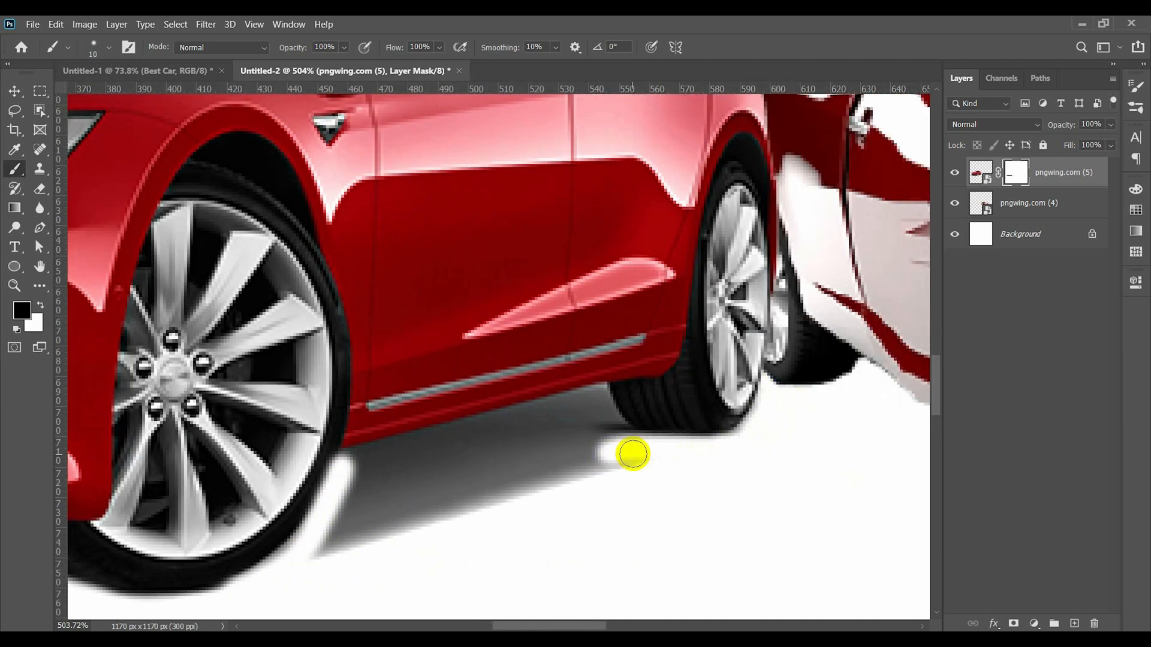
shift+click(353, 459)
mouse_move(576, 450)
mouse_down()
mouse_move(340, 488)
mouse_move(472, 445)
mouse_move(342, 527)
mouse_move(436, 483)
mouse_move(464, 481)
mouse_move(394, 514)
mouse_move(600, 437)
mouse_move(494, 446)
mouse_move(603, 481)
mouse_move(406, 545)
mouse_up()
key(ctrl+0)
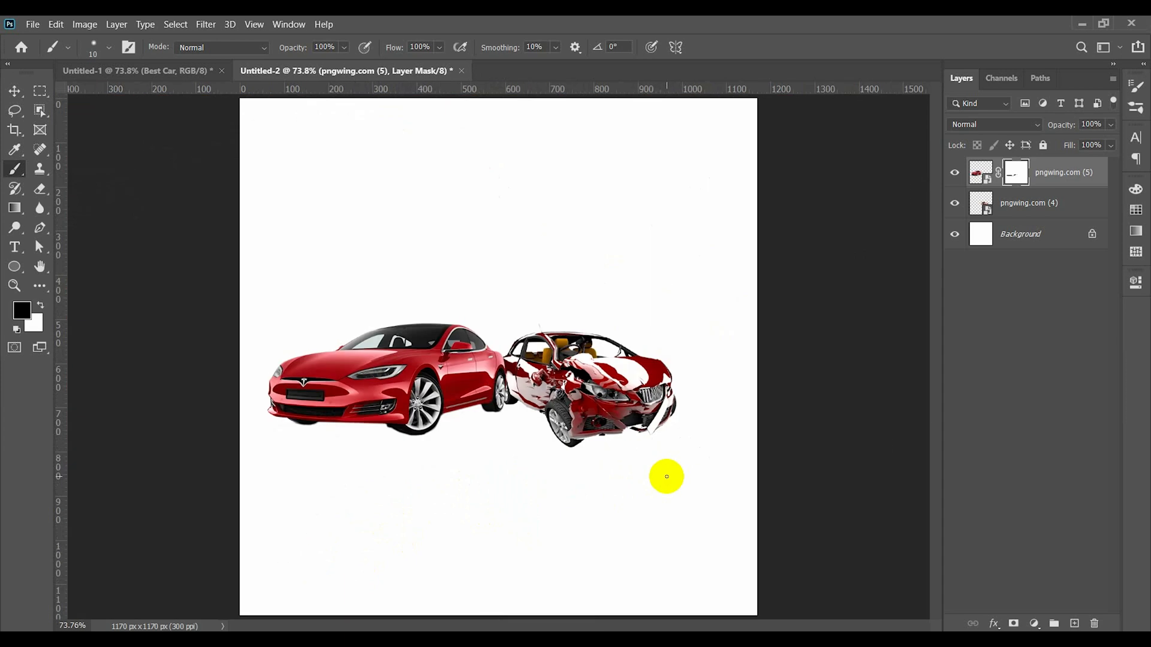
- Draw a black Pen tool shape about 484 by 104 px under the intact car and place its layer behind that car
scroll(288, 430, up, 6)
scroll(354, 419, up, 3)
scroll(354, 419, right, 2)
click(20, 92)
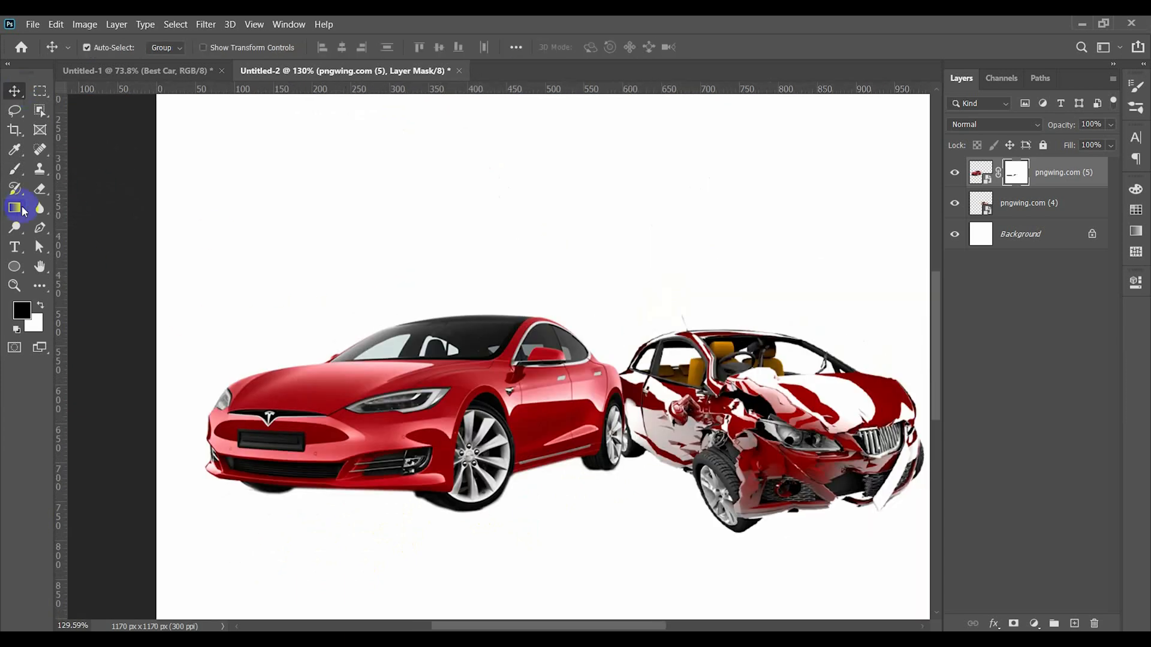
click(40, 228)
scroll(359, 519, down, 3)
click(269, 494)
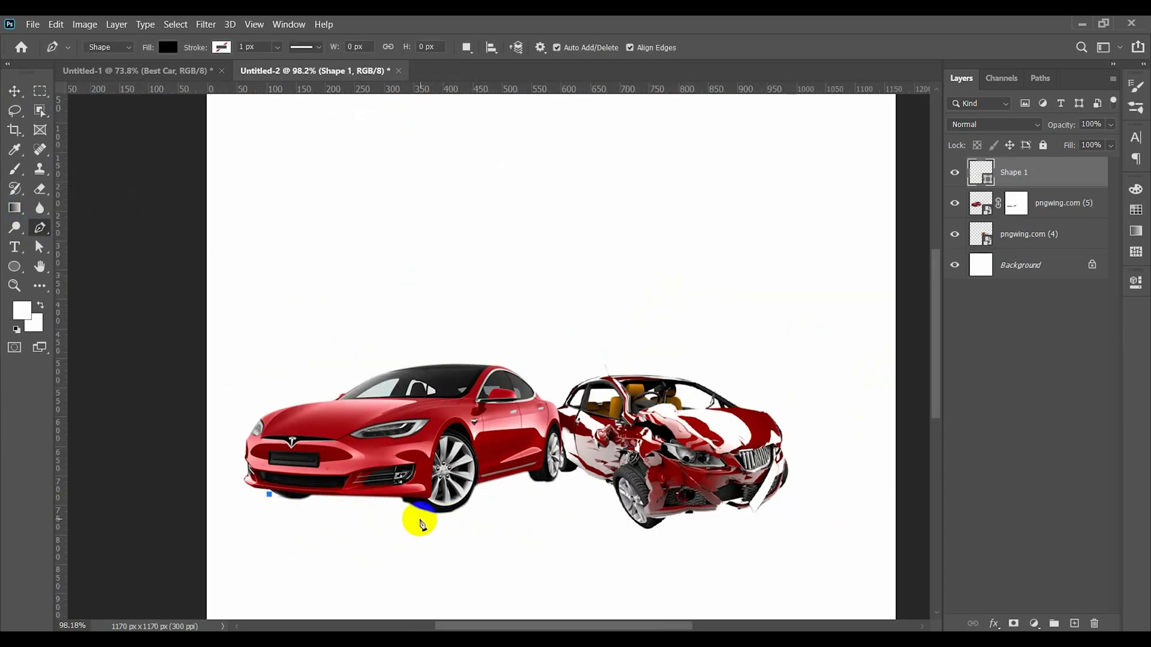
click(553, 482)
click(519, 463)
click(349, 458)
click(270, 461)
click(269, 495)
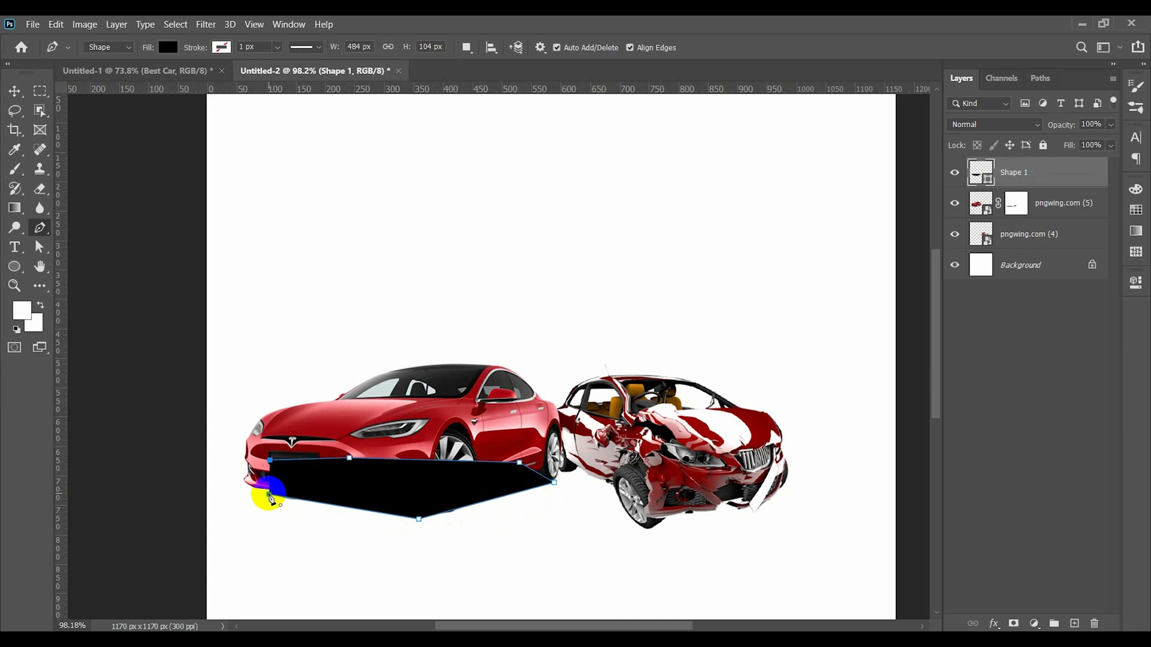
drag(1043, 174, 1046, 217)
click(14, 91)
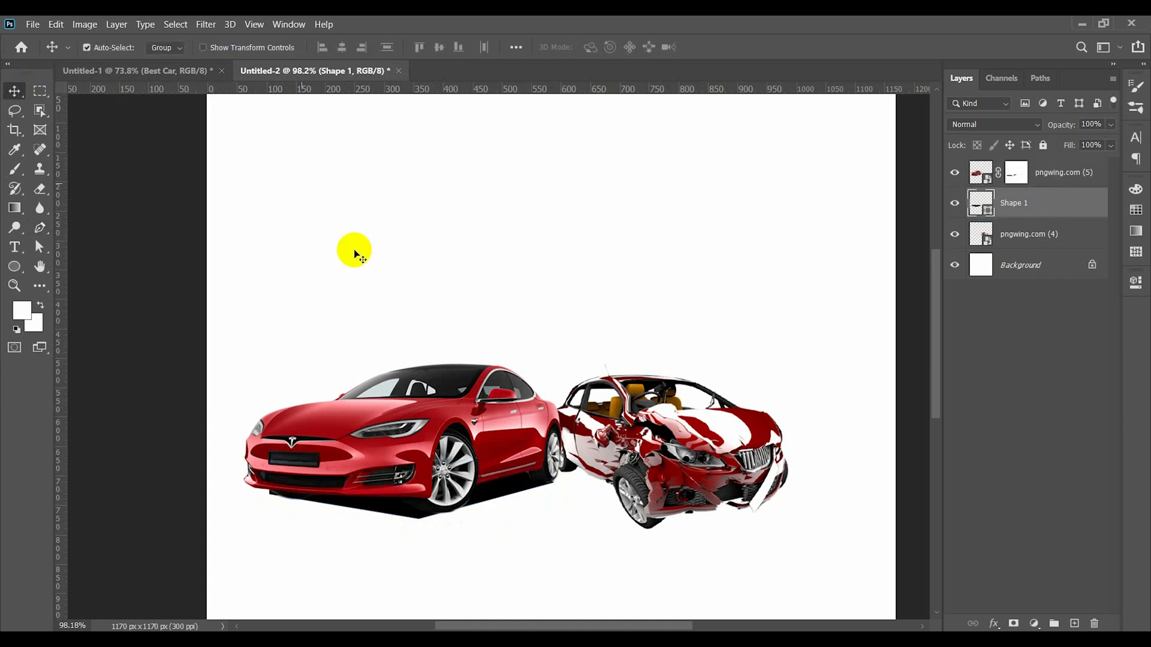
- Soften the intact car's shadow shape with an 8-pixel Gaussian Blur and reduce its layer opacity to 83%
click(206, 24)
mouse_move(228, 182)
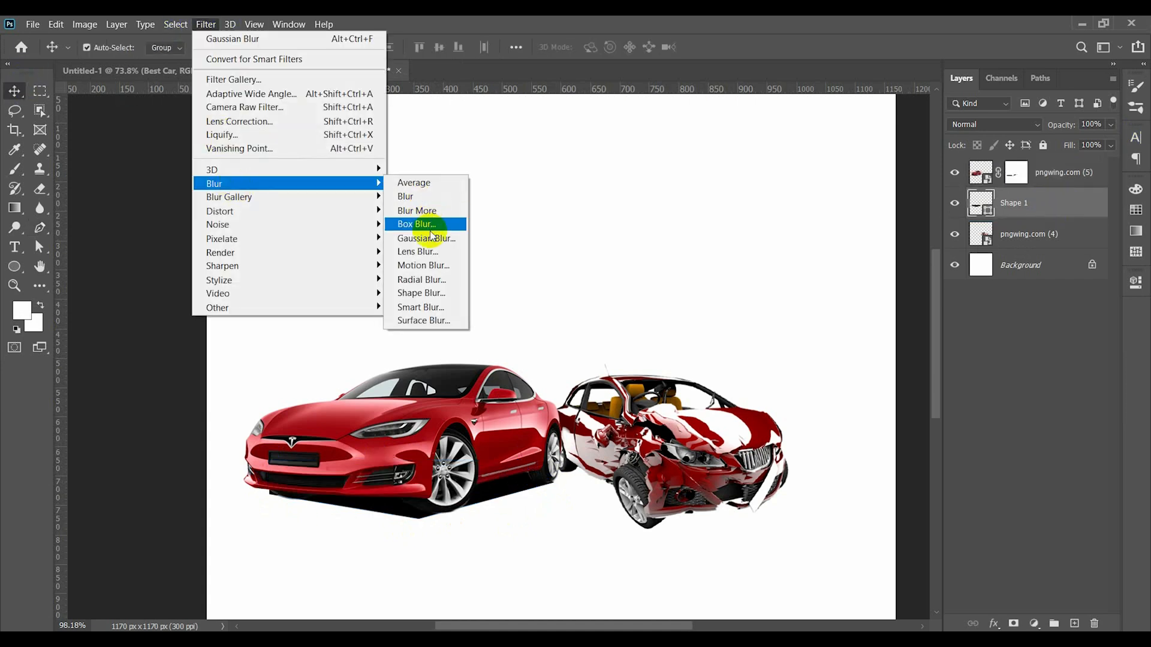
click(442, 224)
click(713, 262)
drag(677, 390, 669, 391)
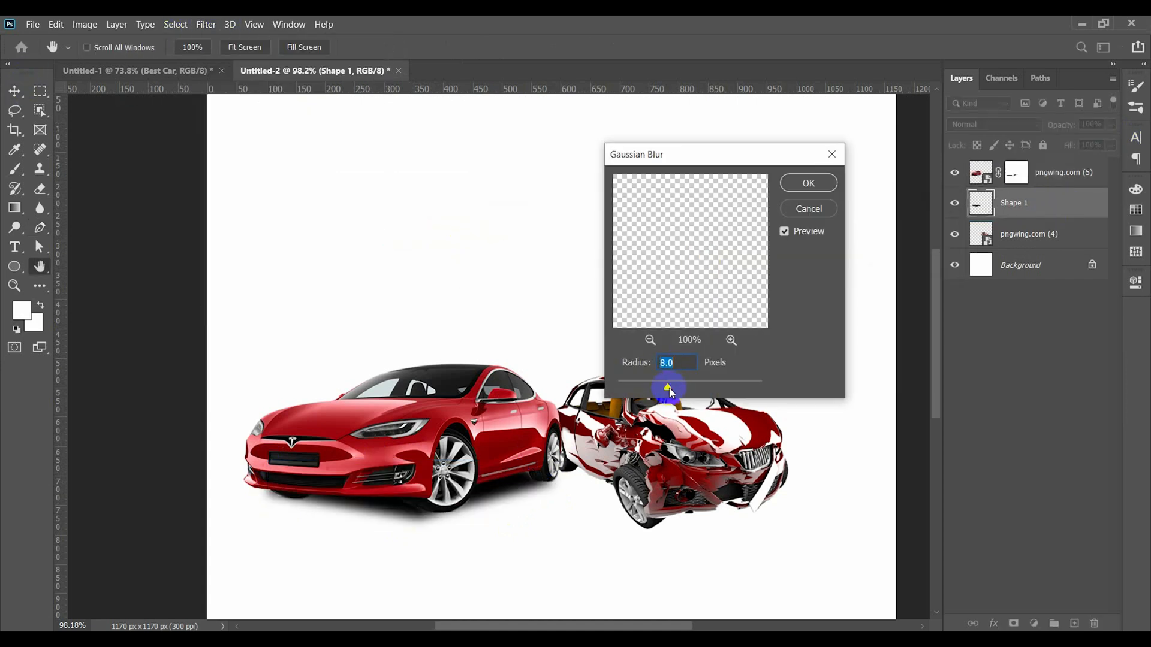
click(798, 190)
key(v)
drag(1066, 127, 1055, 130)
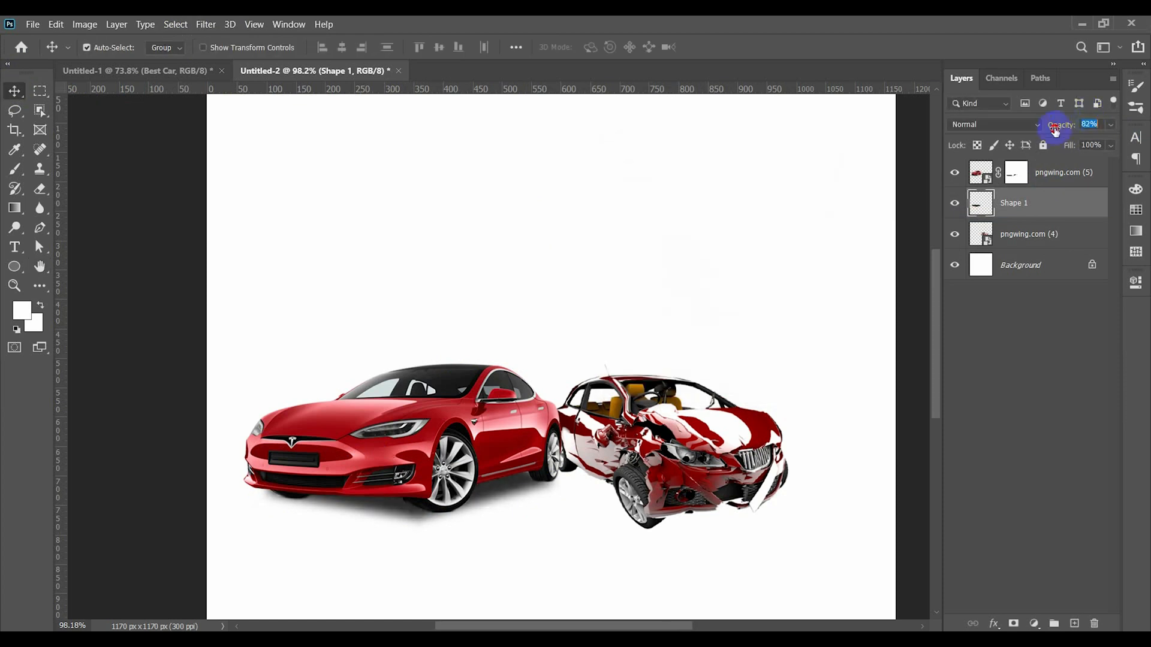
- Draw a black Pen tool shape with a curved front edge under the wrecked car and place its layer behind that car
click(551, 255)
click(562, 468)
click(645, 530)
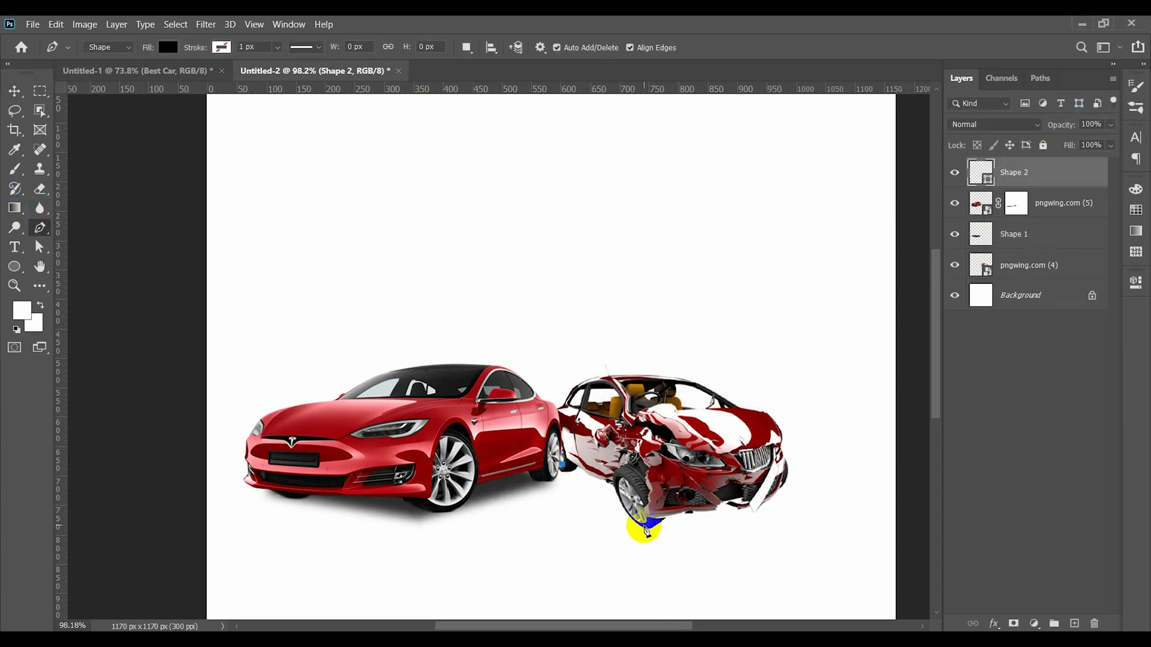
drag(780, 469, 841, 517)
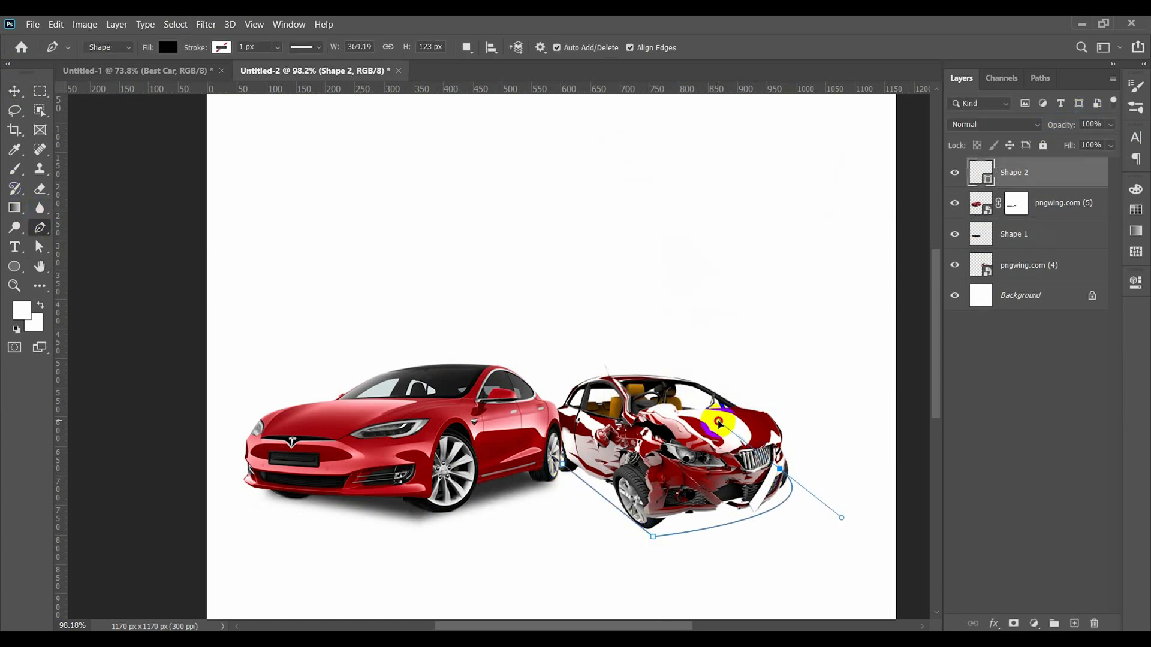
click(723, 457)
click(579, 463)
drag(1013, 173, 1022, 279)
key(v)
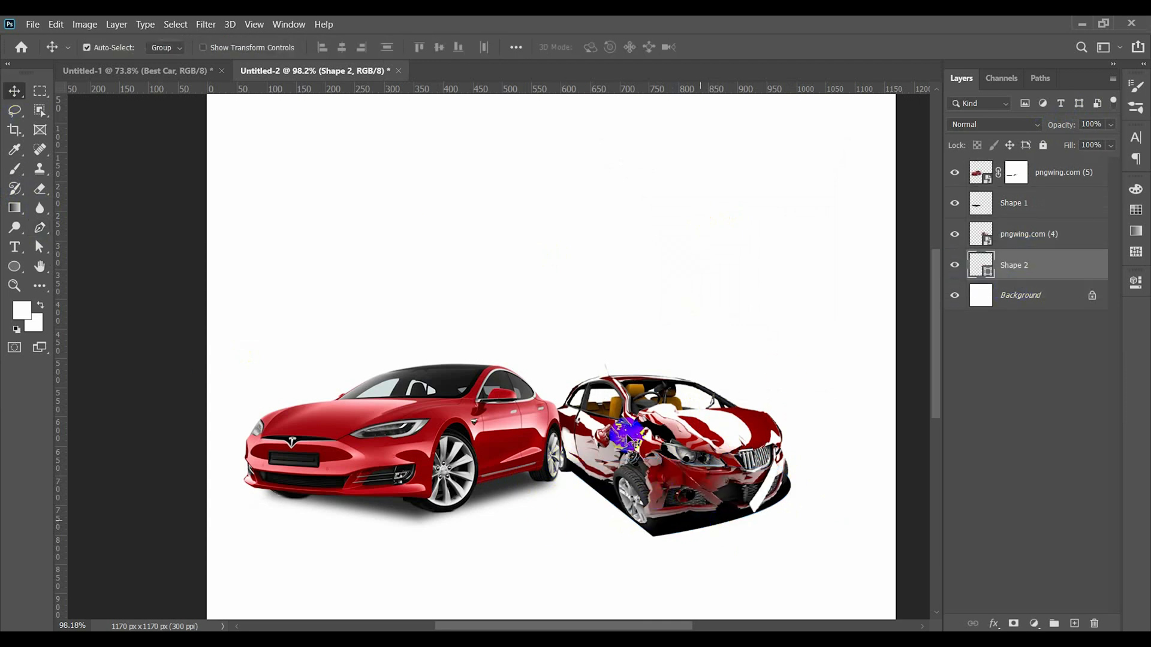
- Soften the wrecked car's shadow shape with a 9.8-pixel Gaussian Blur and lower its layer opacity
click(205, 24)
click(479, 239)
click(647, 267)
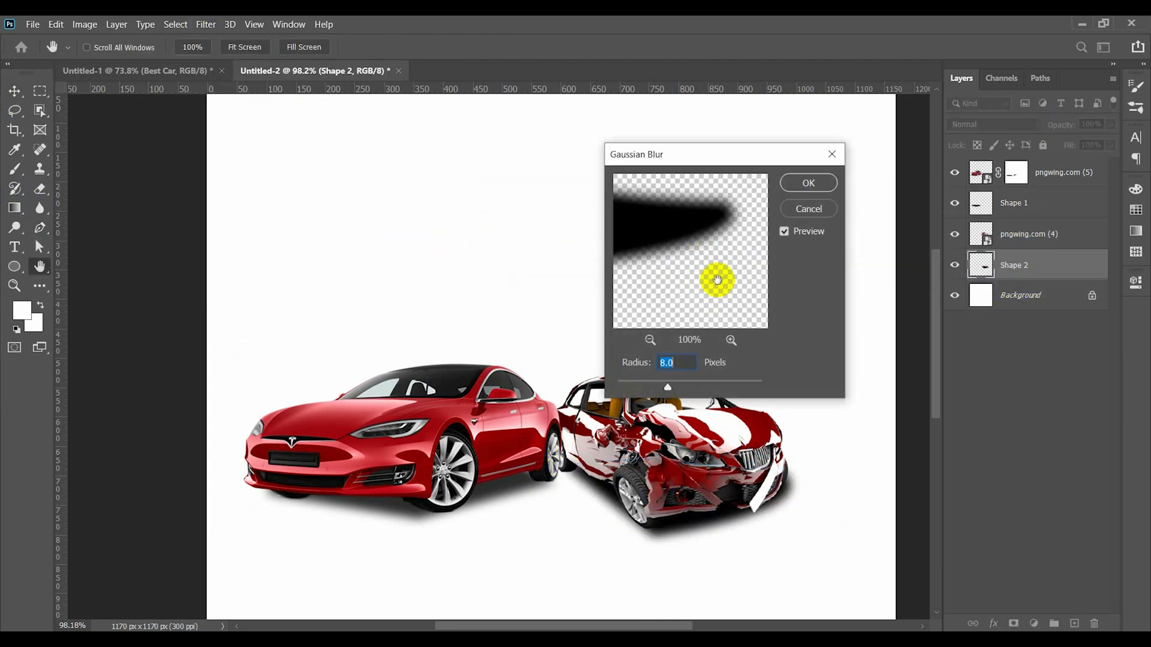
mouse_move(667, 388)
mouse_down()
mouse_move(687, 389)
mouse_move(675, 388)
mouse_up()
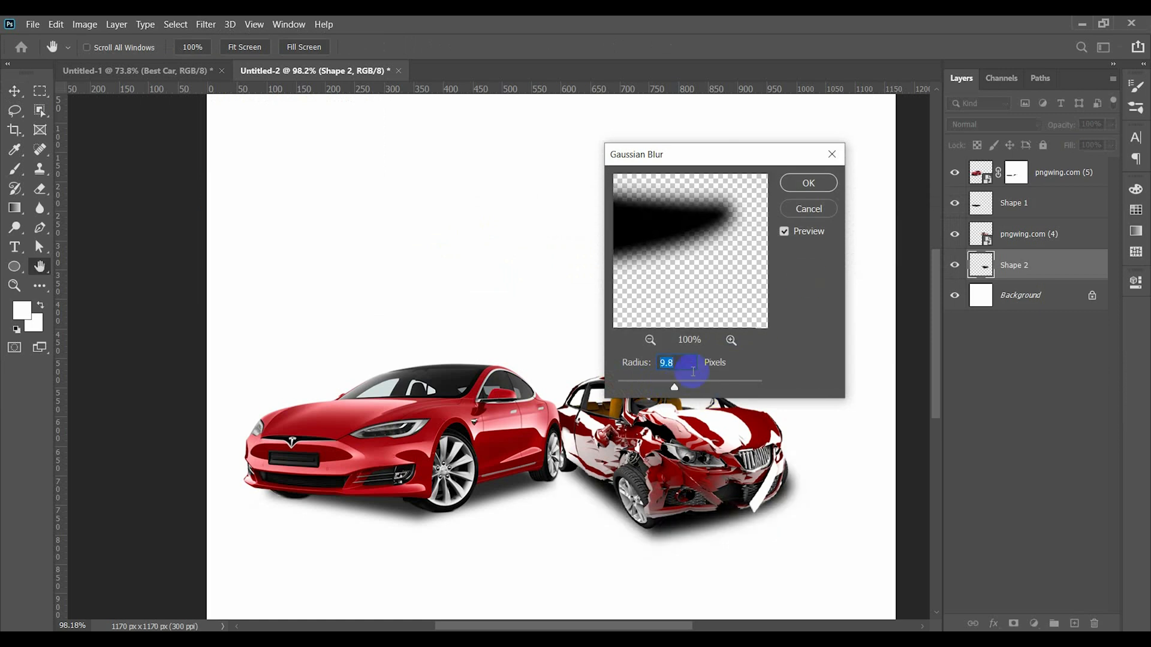
click(805, 182)
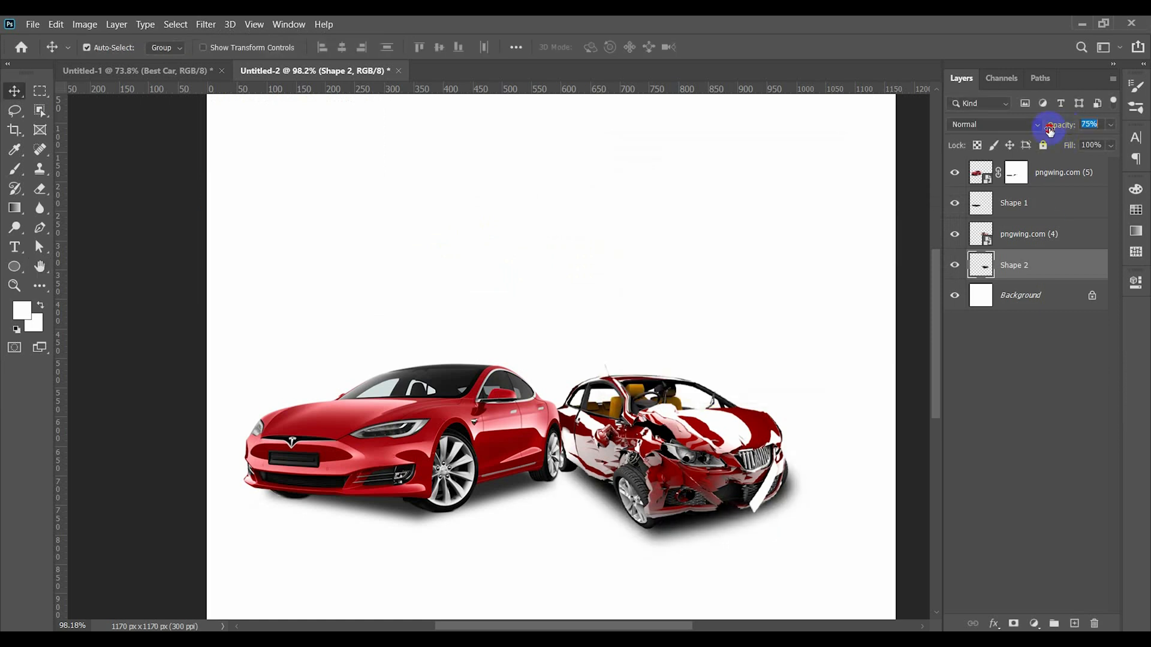
drag(1049, 130, 1037, 128)
click(972, 428)
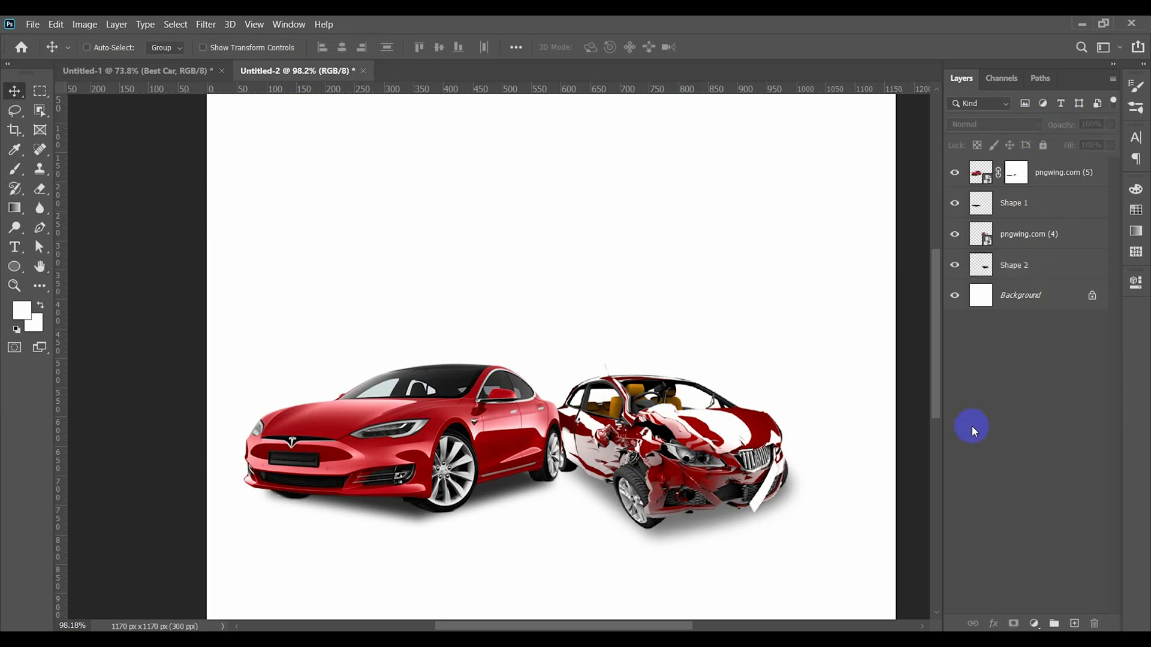
click(487, 509)
click(206, 24)
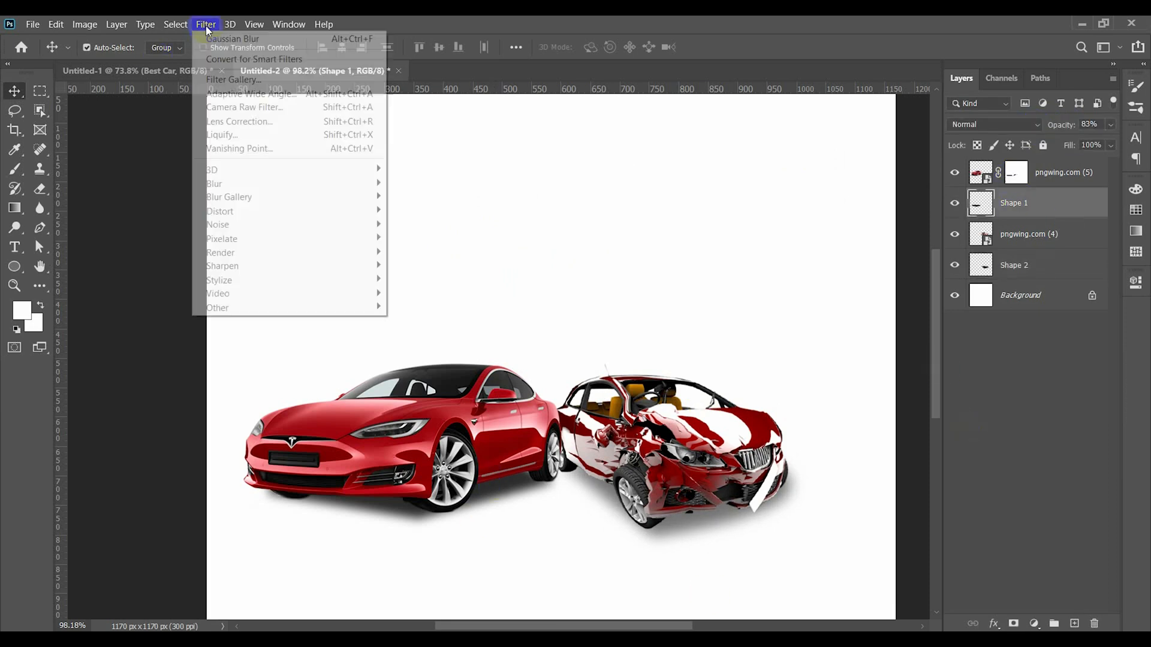
mouse_move(218, 179)
click(420, 237)
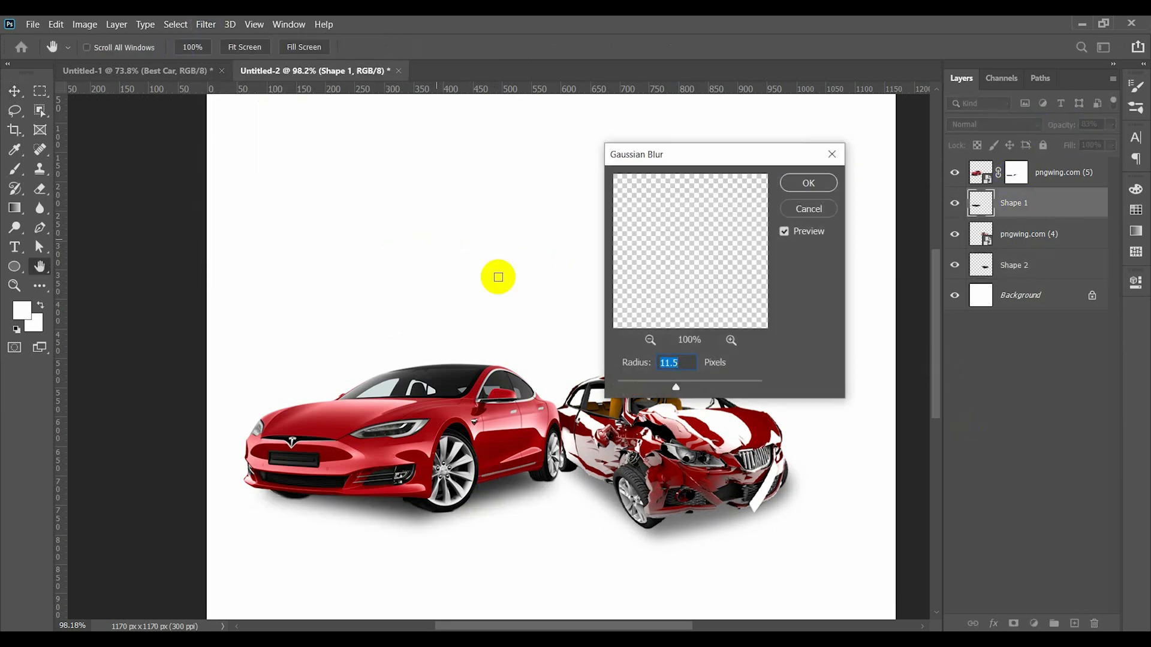
click(806, 210)
click(1031, 265)
click(206, 24)
mouse_move(258, 183)
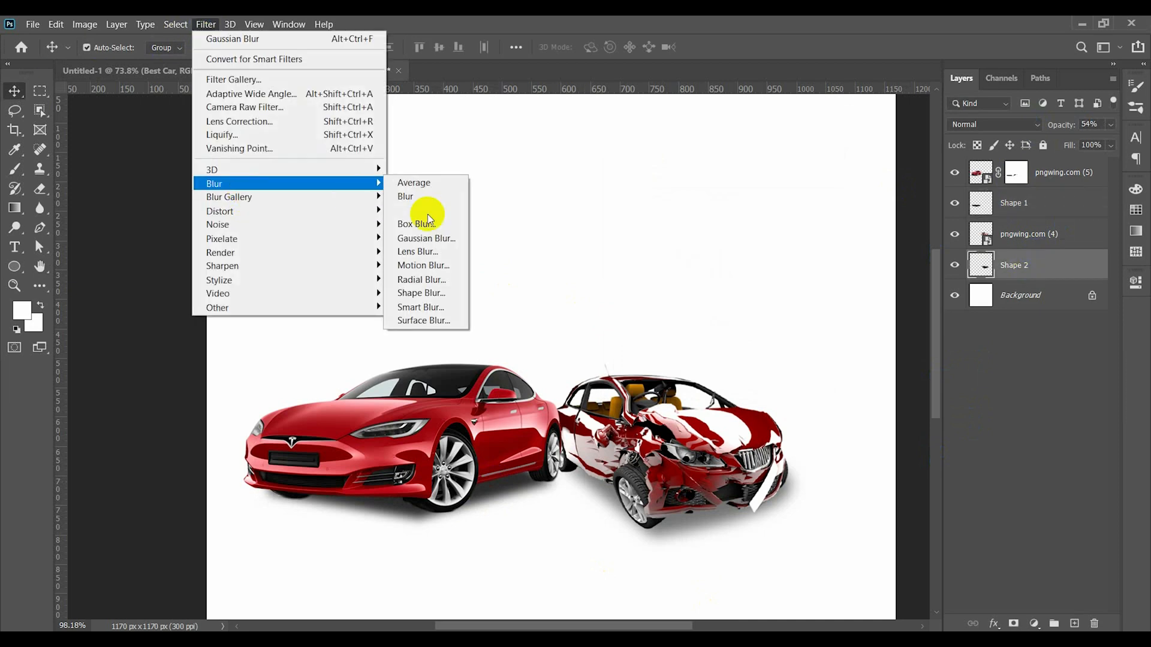
click(439, 239)
click(790, 216)
- Set the opacity of the wrecked car's shadow layer to 84%
click(1043, 212)
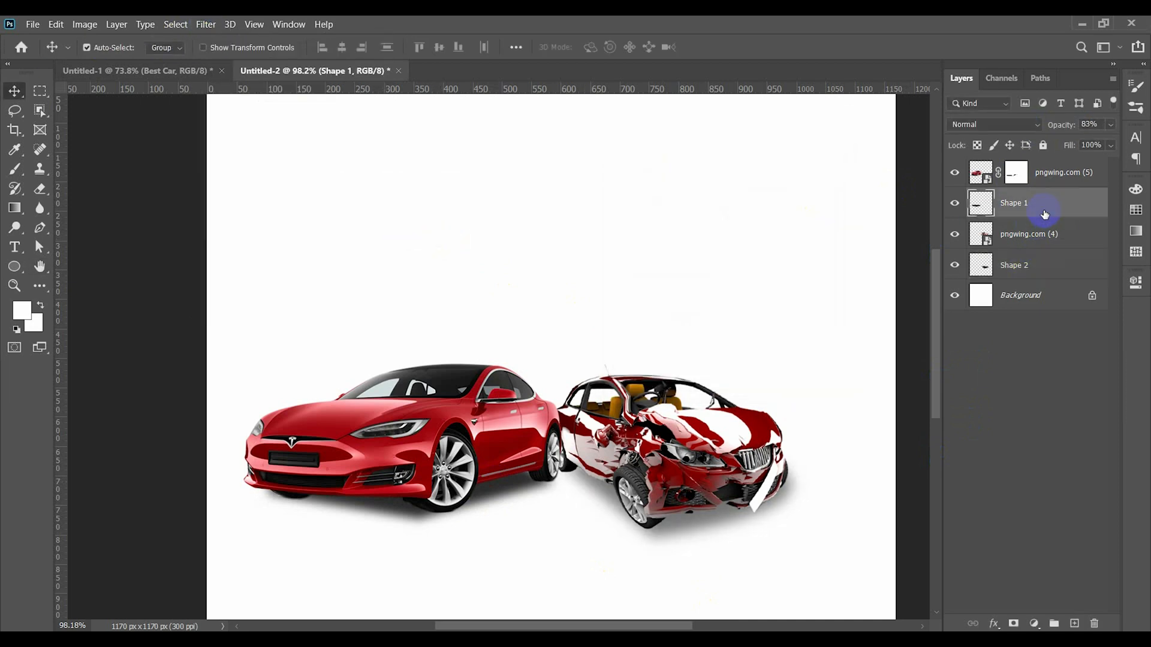
click(1037, 266)
text(84)
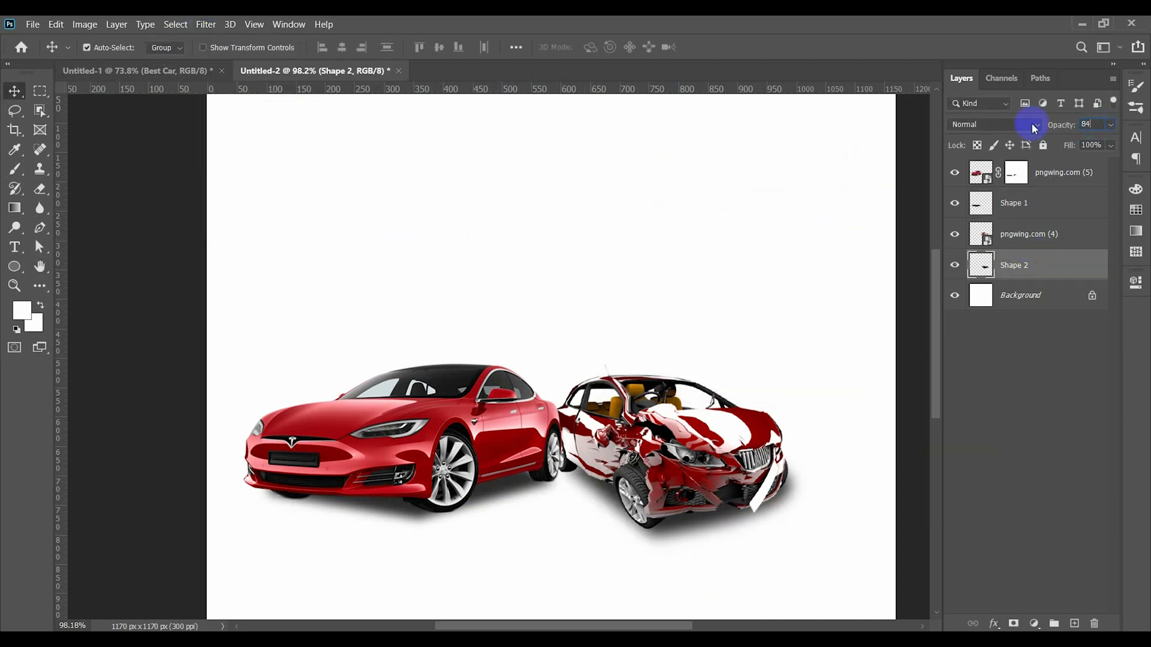
click(762, 432)
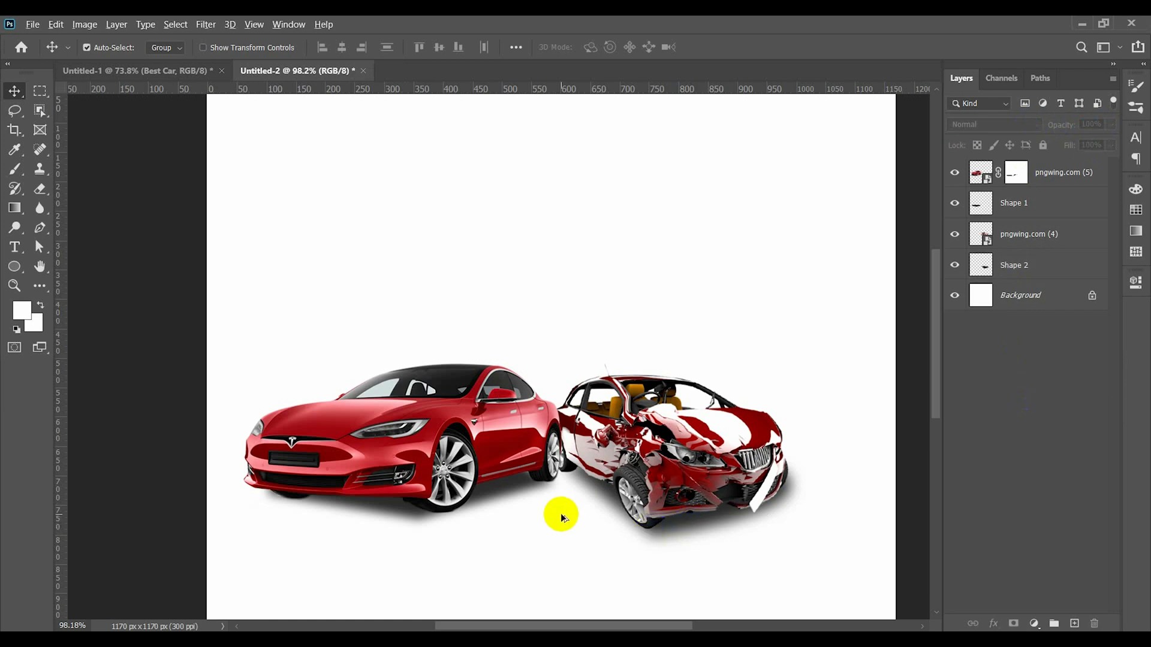
- Slightly lower the wrecked car's shadow opacity and shift both cars with their shadows a little to the right
scroll(562, 517, down, 1)
scroll(559, 514, down, 2)
ctrl+click(621, 445)
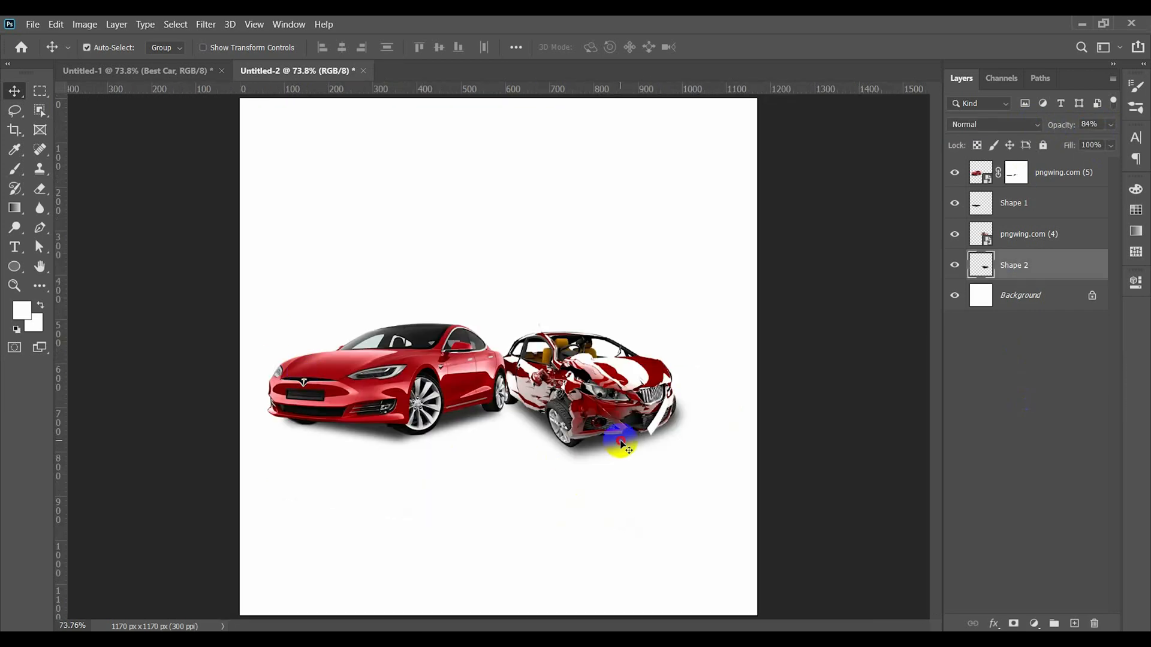
drag(1069, 128, 1060, 126)
click(791, 376)
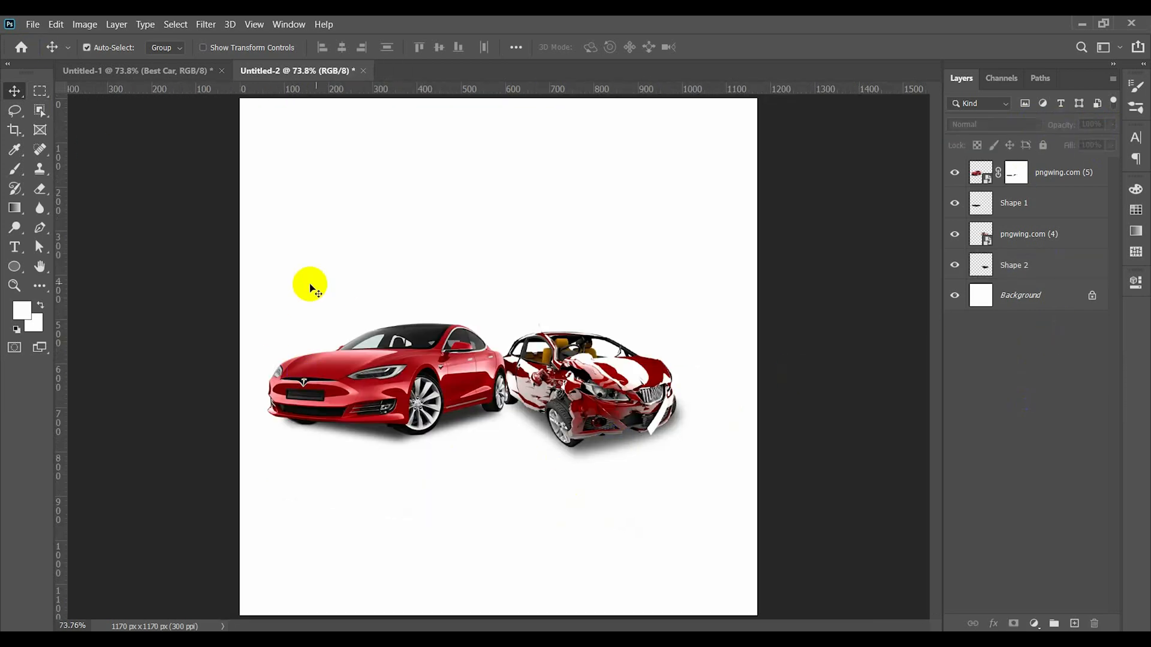
drag(552, 411, 571, 411)
click(154, 159)
- Place the embedded mechanic image at about 530 by 660 px in the middle of the canvas
click(32, 24)
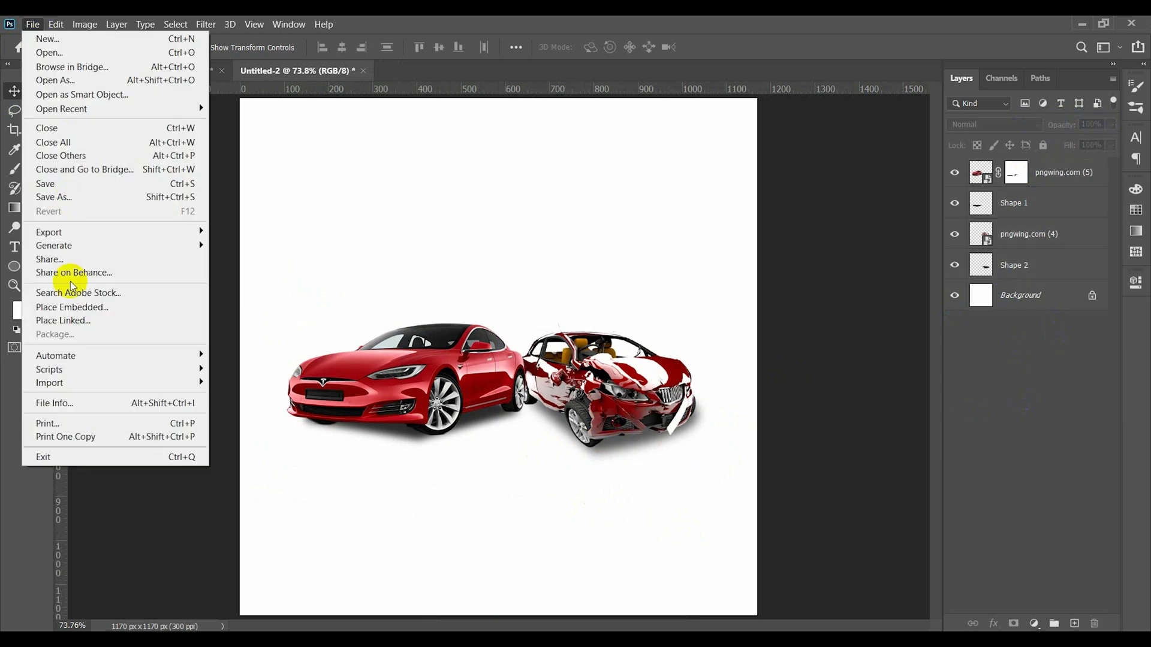
click(72, 307)
click(519, 348)
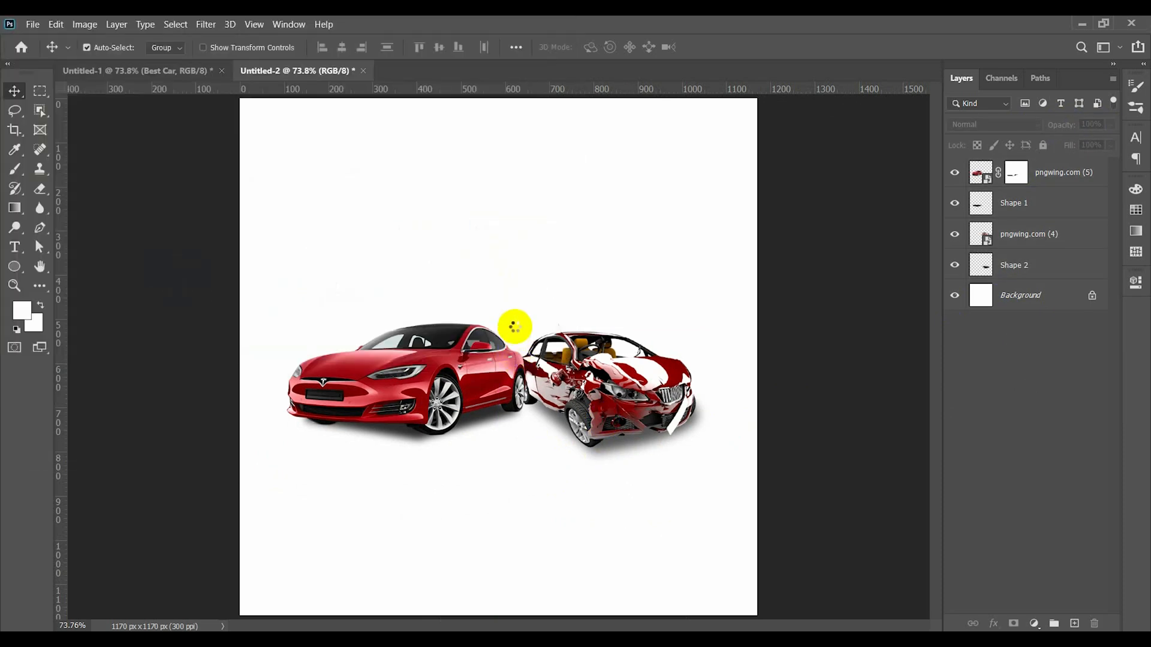
drag(707, 356, 622, 348)
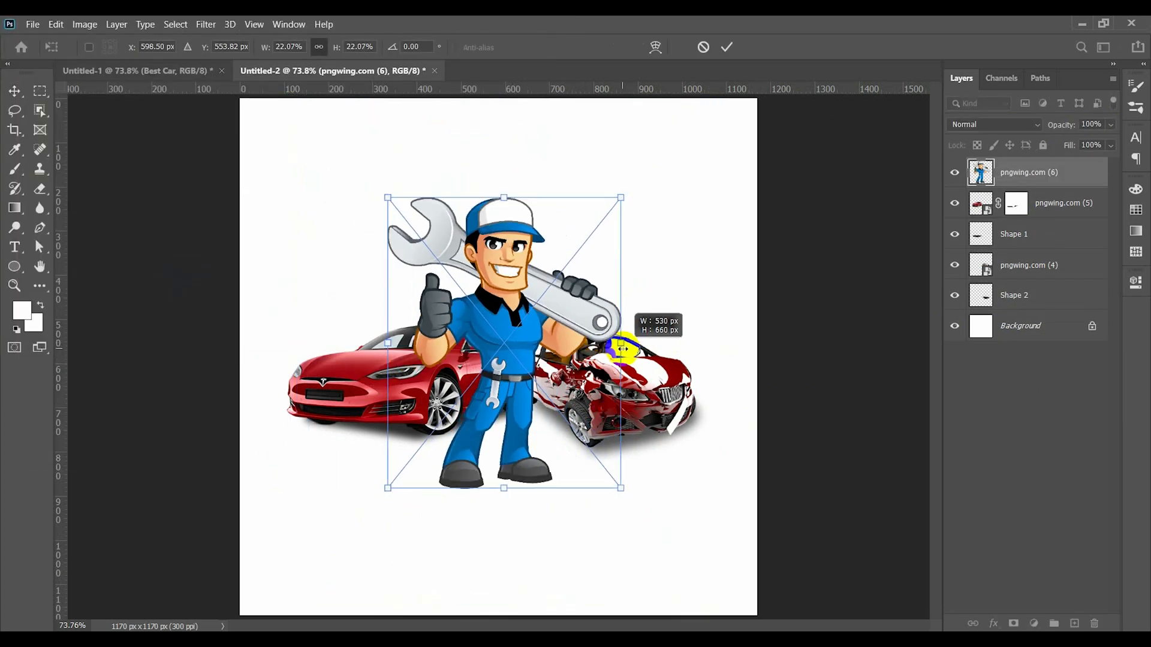
drag(525, 340, 528, 320)
key(Return)
- Move the mechanic's layer behind both cars and their shadows, then scale him to about 18% between the cars
drag(1040, 176, 1038, 311)
mouse_move(507, 297)
mouse_down()
mouse_move(528, 293)
mouse_move(519, 293)
mouse_up()
key(ctrl+t)
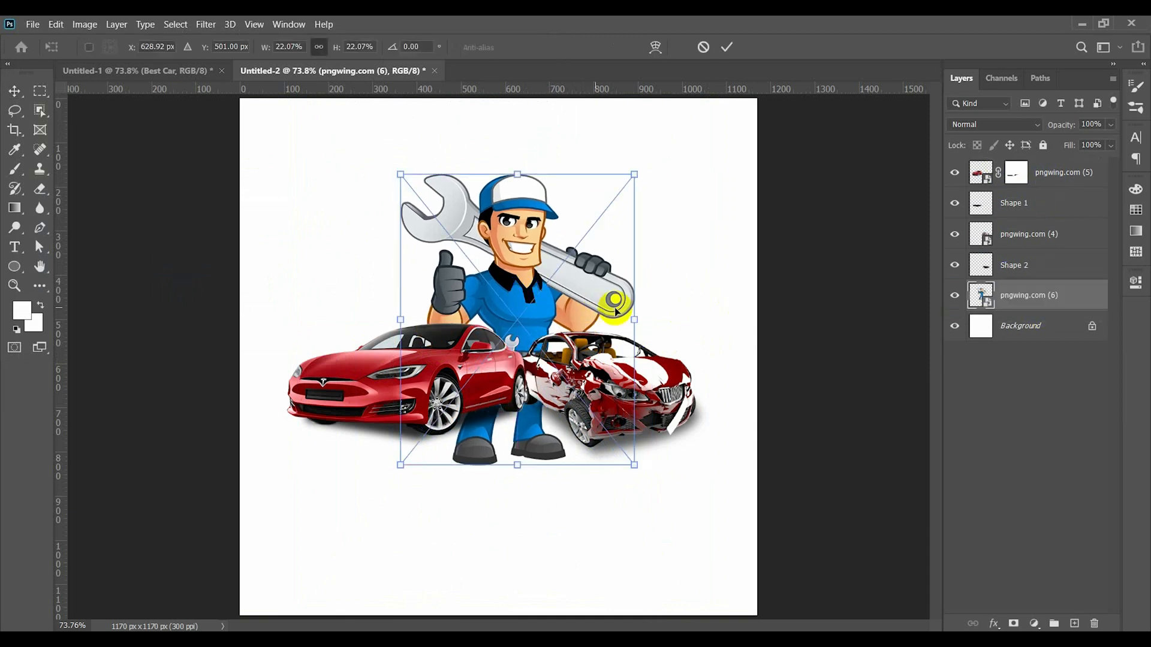
drag(634, 320, 613, 320)
drag(535, 310, 541, 300)
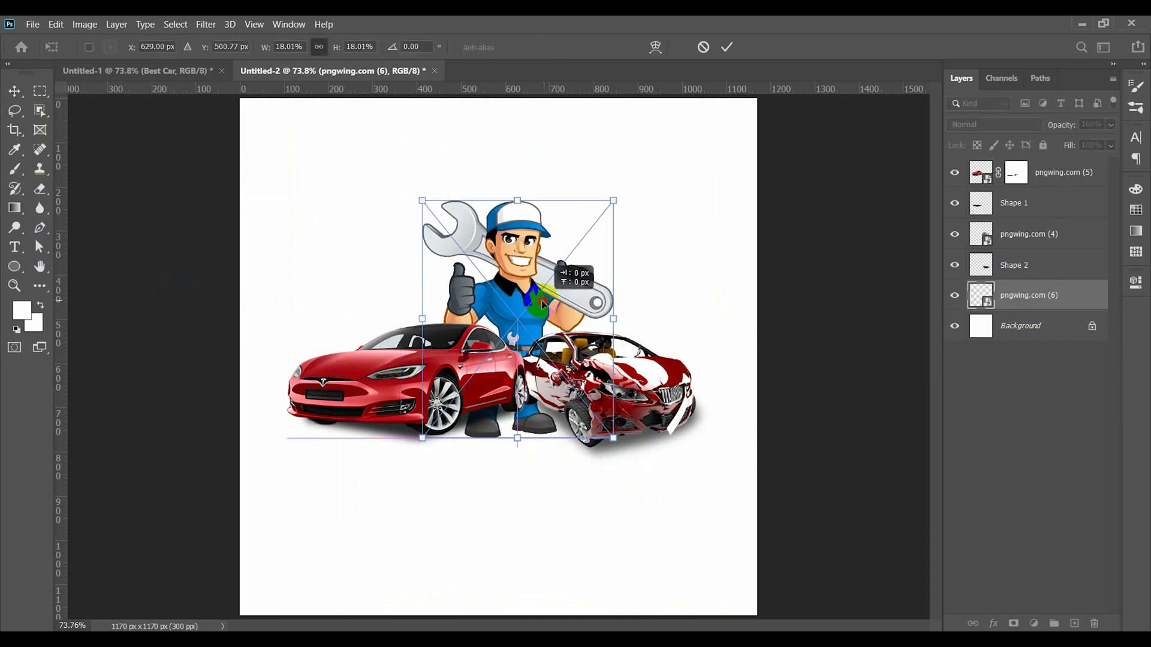
key(Return)
- Add a layer mask to the mechanic and paint it black with a soft brush to hide his legs below the cars
click(1013, 624)
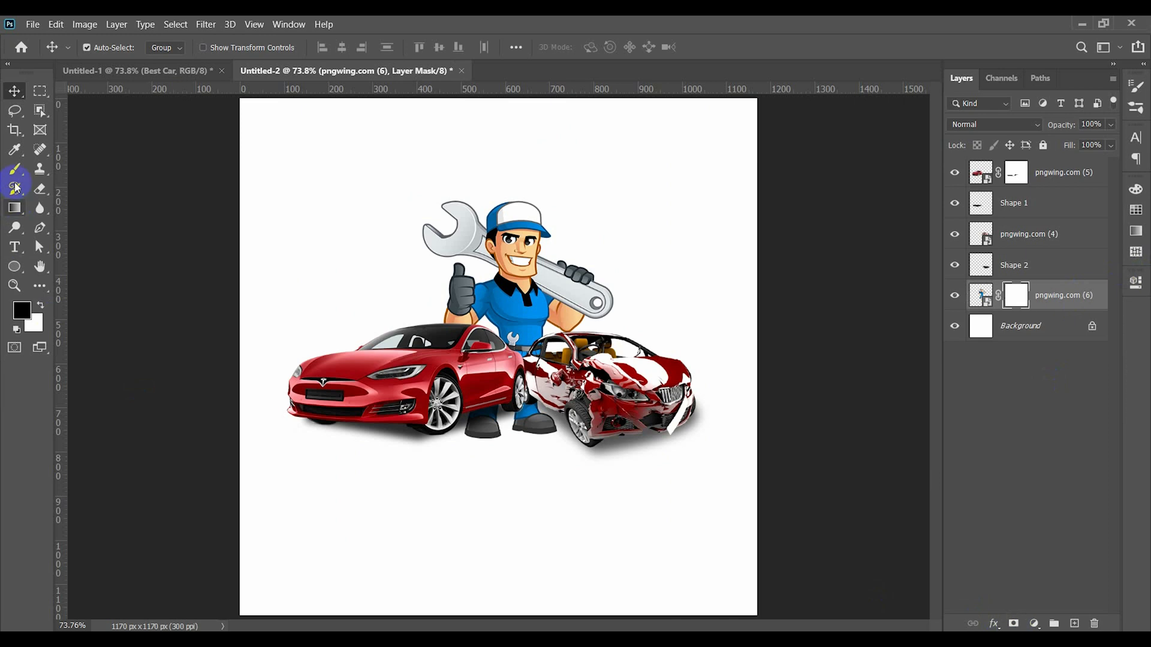
click(15, 168)
scroll(544, 424, up, 3)
mouse_move(519, 444)
mouse_down()
mouse_move(552, 466)
mouse_move(582, 428)
mouse_move(528, 437)
mouse_move(542, 468)
mouse_move(506, 483)
mouse_up()
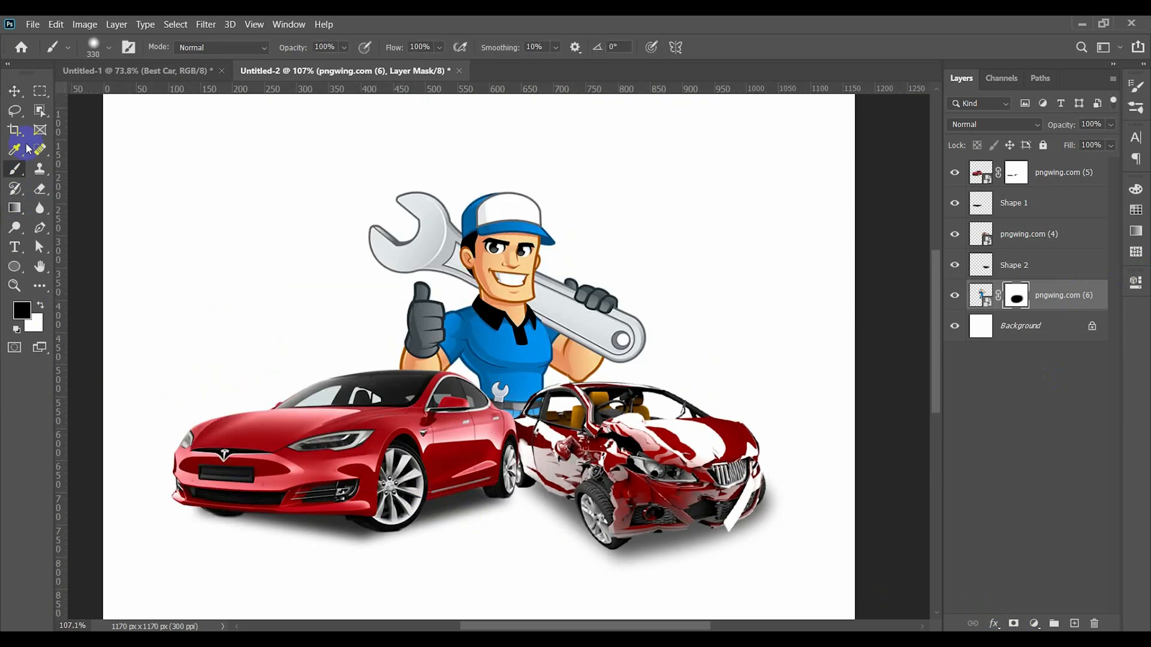
click(14, 92)
click(319, 186)
key(ctrl+0)
- Create a 100 by 100 px three-sided polygon with smooth corners beside the mechanic and fill it bright red
right_click(15, 268)
click(80, 308)
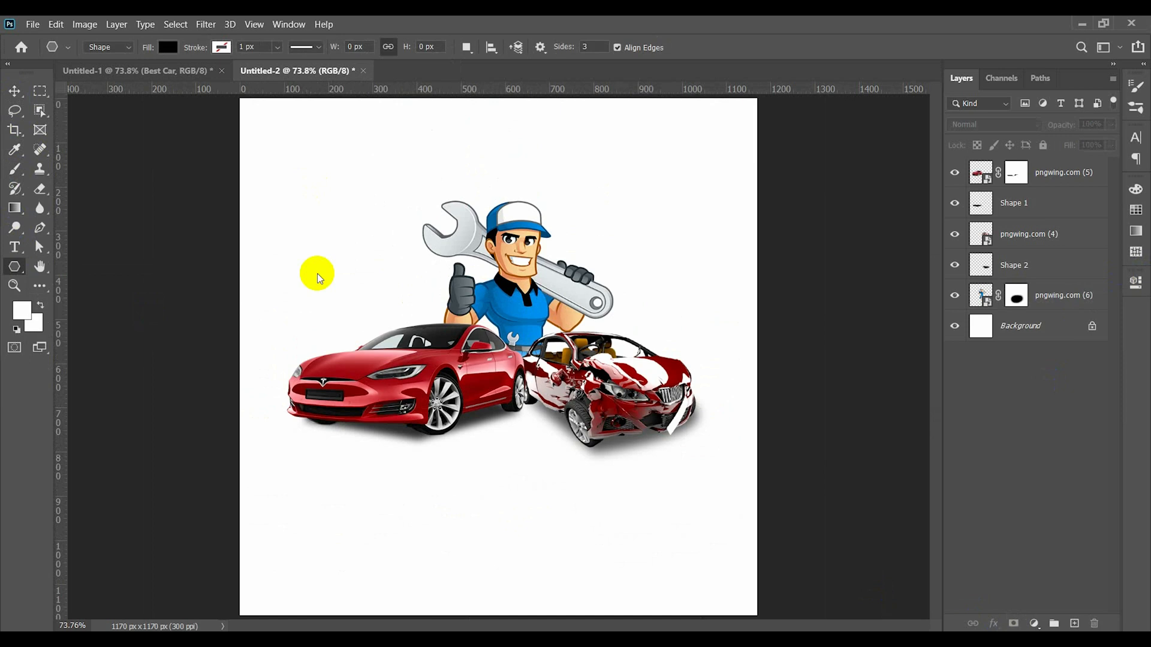
click(359, 264)
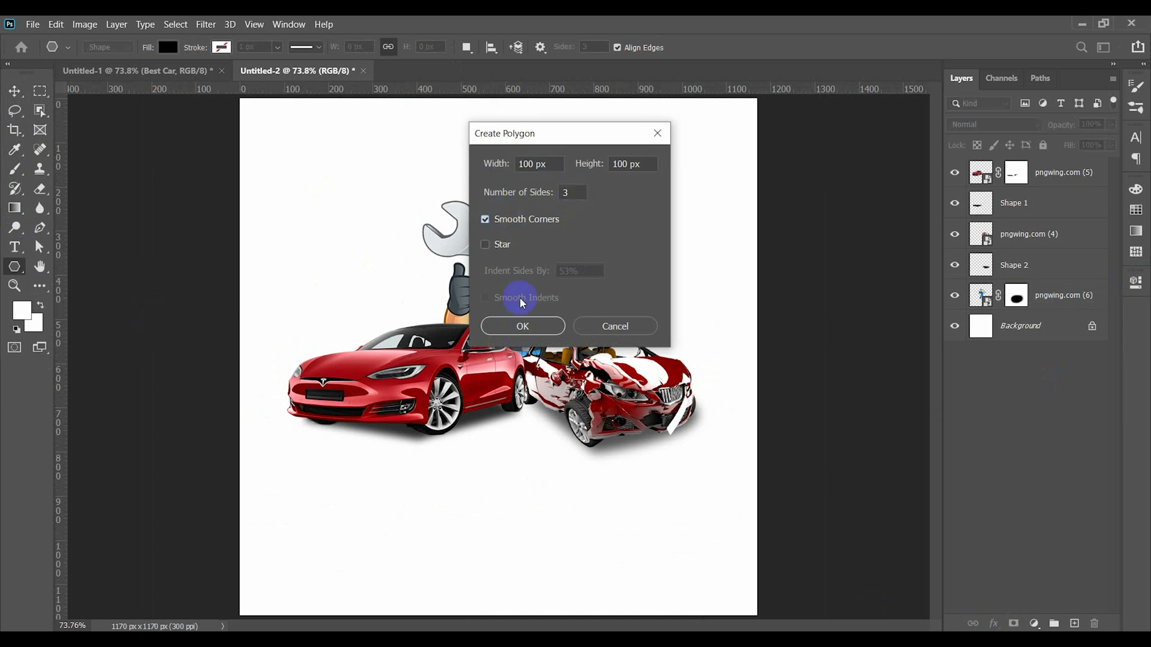
click(523, 326)
double_click(981, 172)
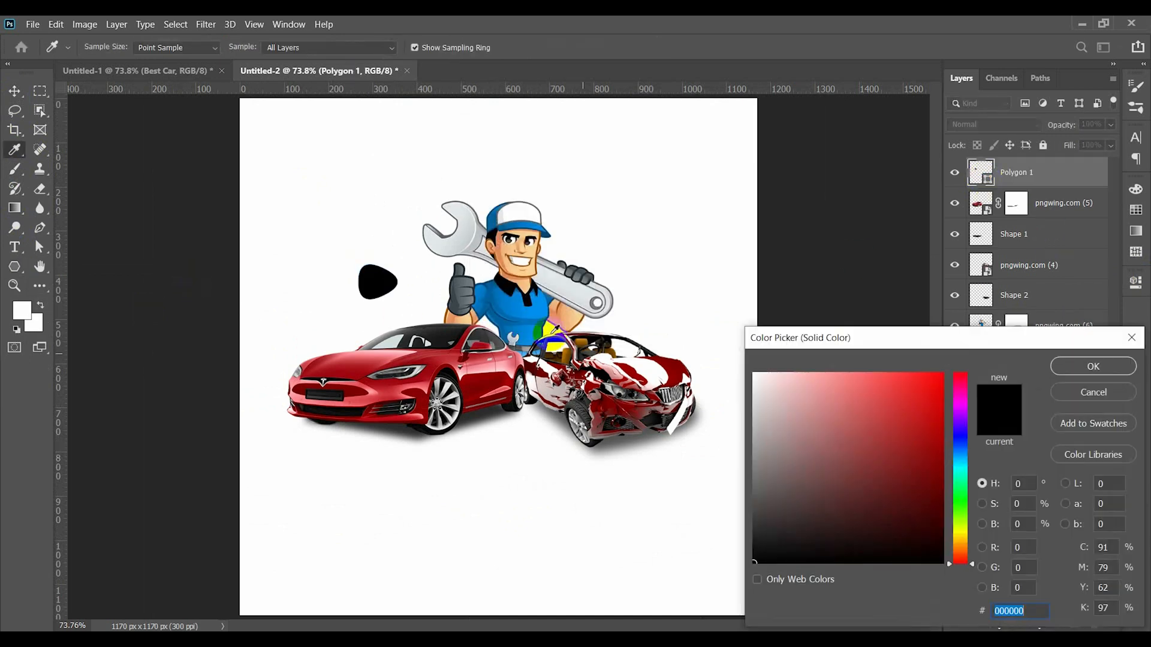
click(931, 381)
click(1094, 364)
- Scale the red polygon to about 607%, rotate it about 17° counter-clockwise behind the intact car and move its layer below the mechanic
click(15, 91)
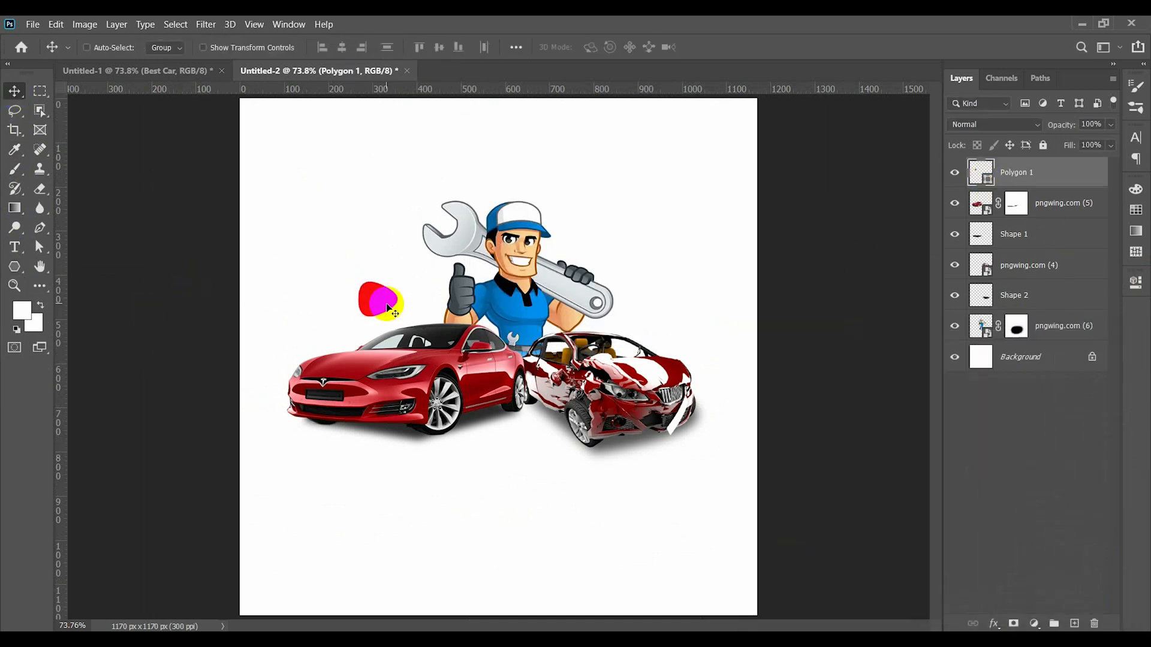
key(ctrl+t)
drag(400, 317, 482, 392)
drag(499, 403, 549, 375)
drag(401, 337, 385, 370)
drag(467, 315, 494, 307)
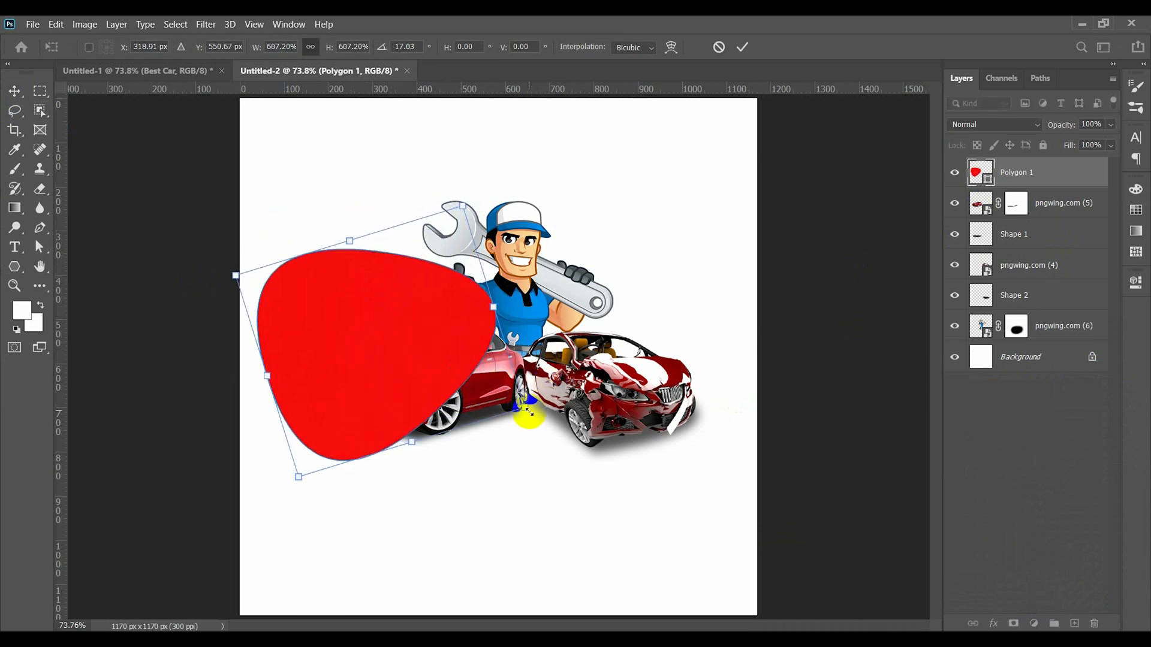
drag(529, 414, 533, 437)
key(Return)
drag(1030, 172, 1048, 340)
- Duplicate the red shape and mirror and rotate the copy so it sits behind the wrecked car
drag(360, 294, 565, 291)
key(ctrl+t)
right_click(357, 286)
click(396, 536)
drag(745, 450, 765, 401)
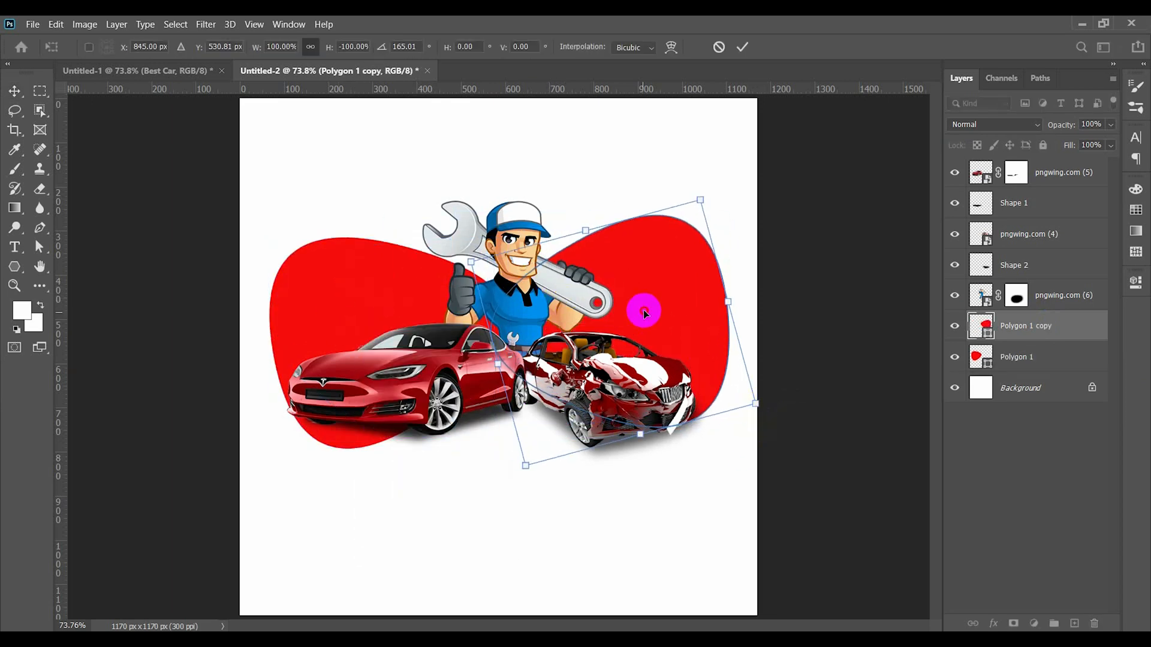
drag(645, 313, 655, 304)
key(Return)
- Select all artwork above the background and move it about 10 px right and 119 px down
drag(242, 211, 706, 462)
drag(637, 407, 641, 460)
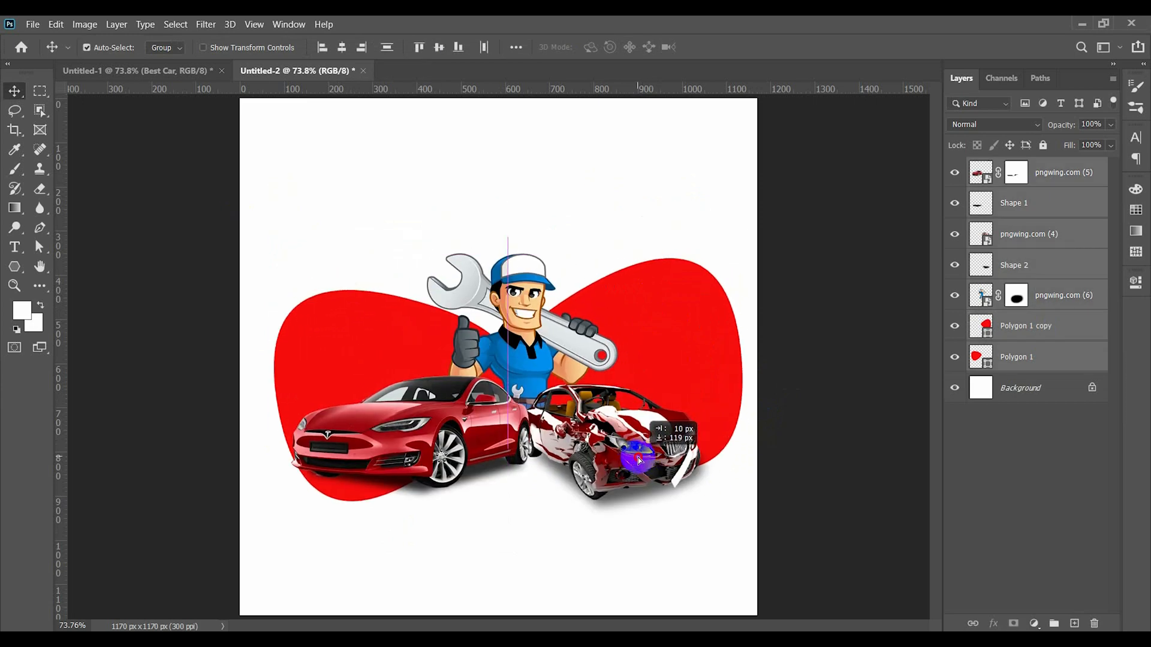
click(665, 319)
- Draw a 162 by 162 px circle over the upper part of the red shape behind the wrecked car
scroll(665, 317, up, 2)
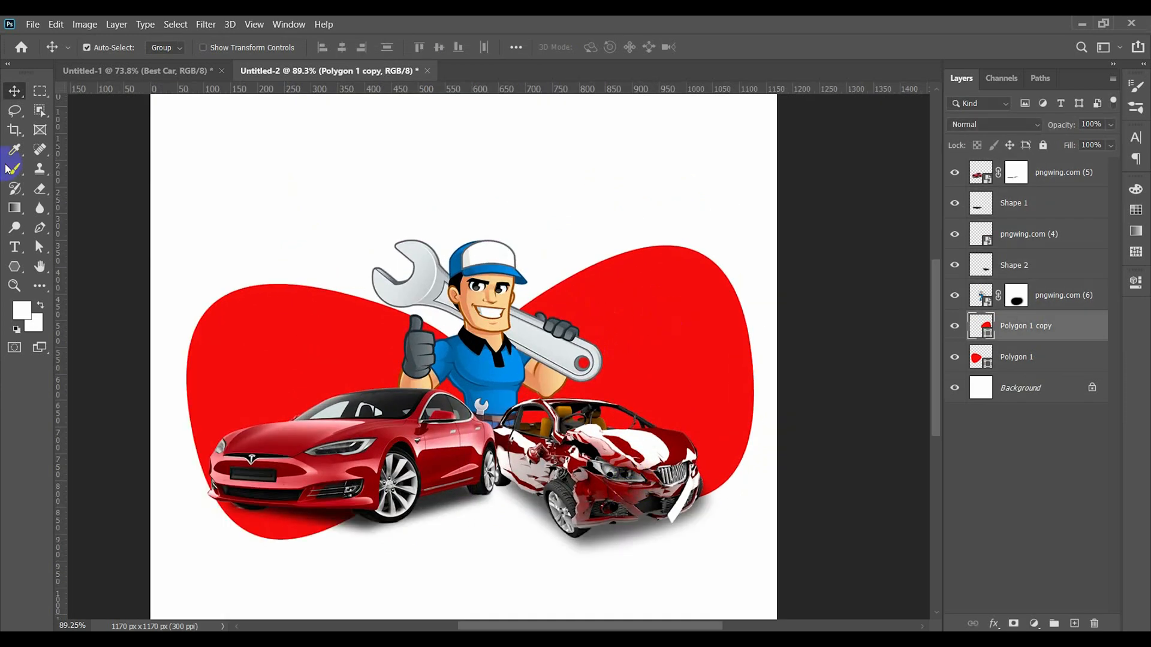
right_click(14, 267)
click(83, 296)
click(14, 90)
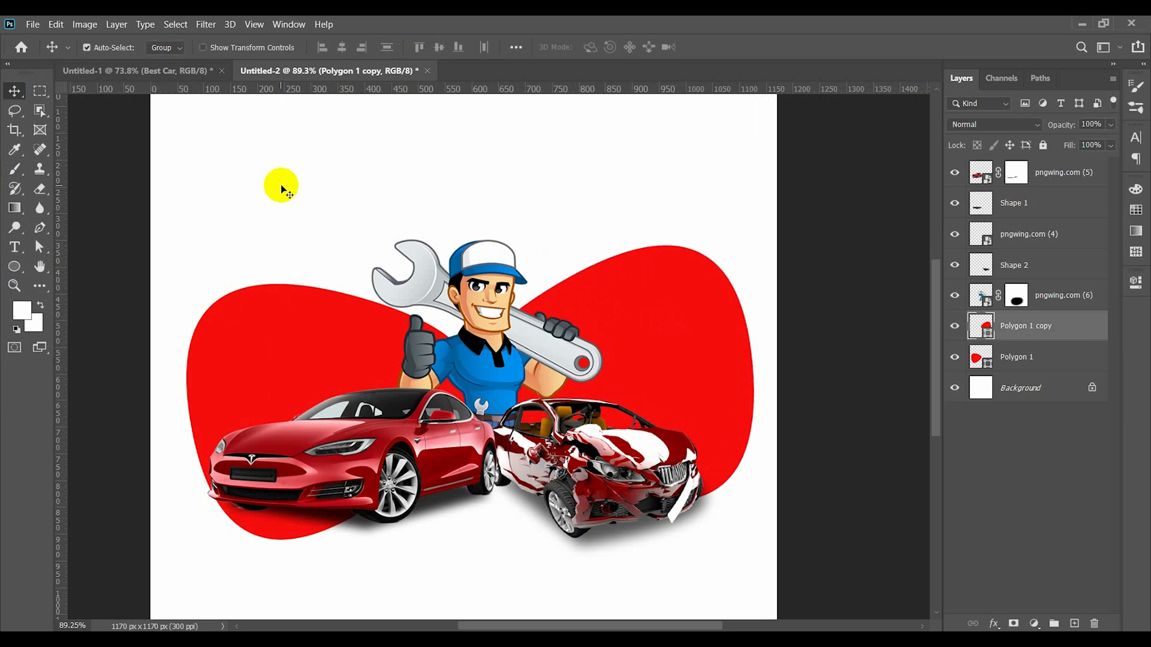
click(282, 187)
click(13, 266)
drag(632, 284, 673, 334)
- Fill the circle with white and move it inside the red shape to about X 845 px, Y 382 px
click(161, 47)
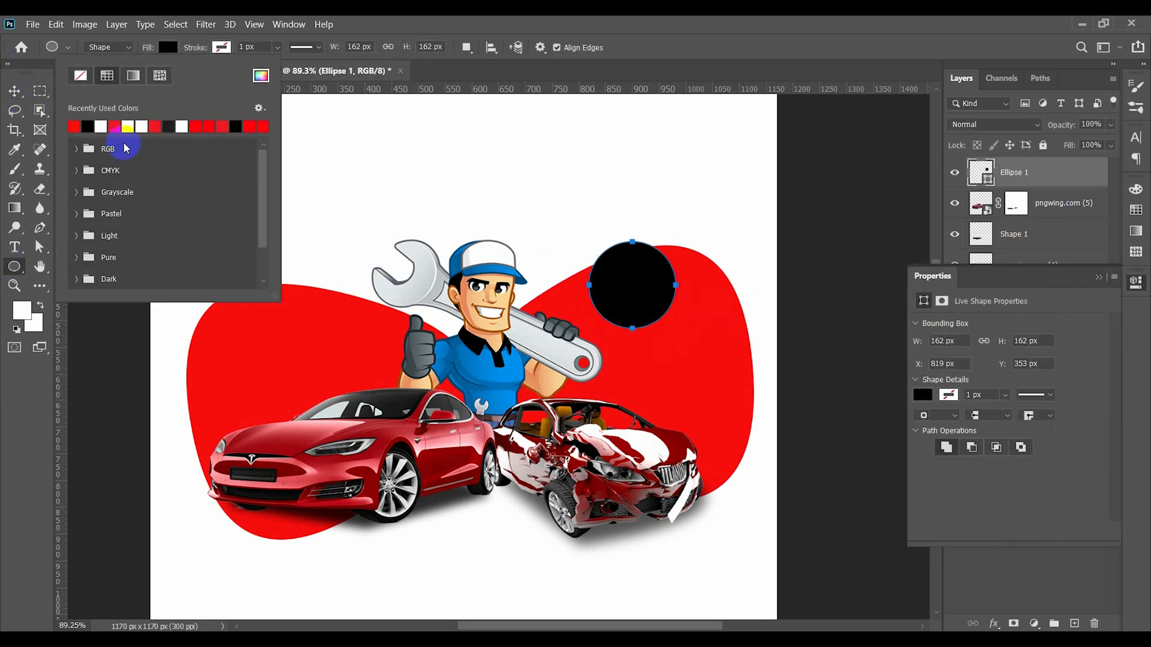
click(75, 123)
click(13, 90)
drag(651, 321, 664, 337)
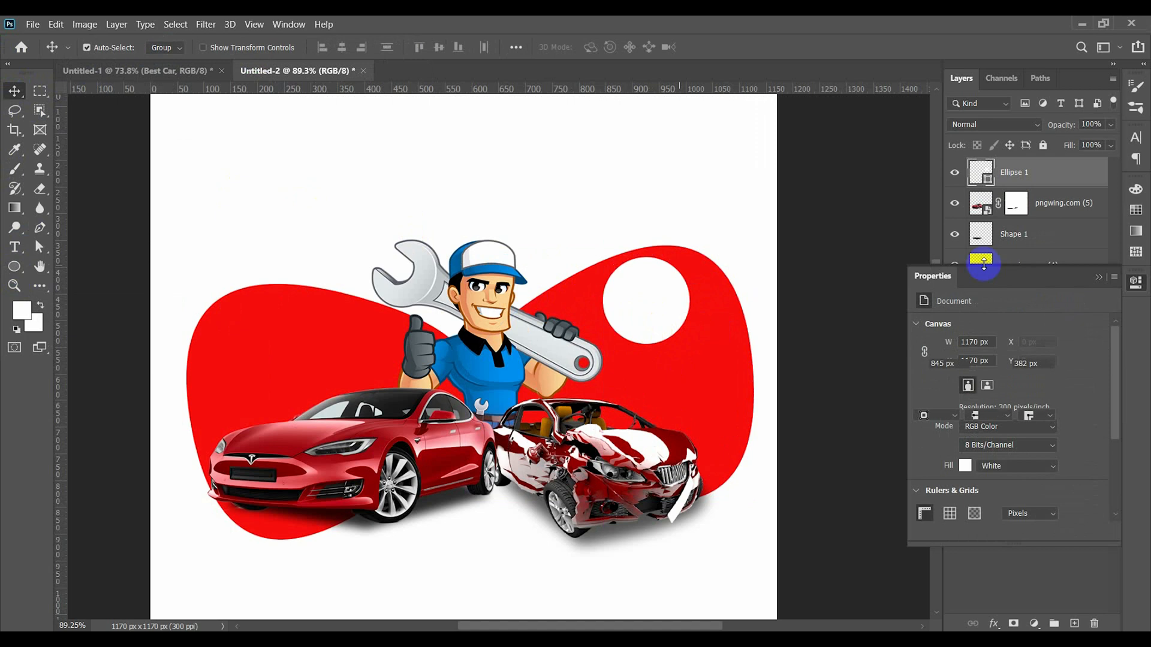
click(1099, 276)
- Add the text "Hury Up" starting inside the white circle
scroll(681, 300, up, 4)
click(502, 202)
click(15, 247)
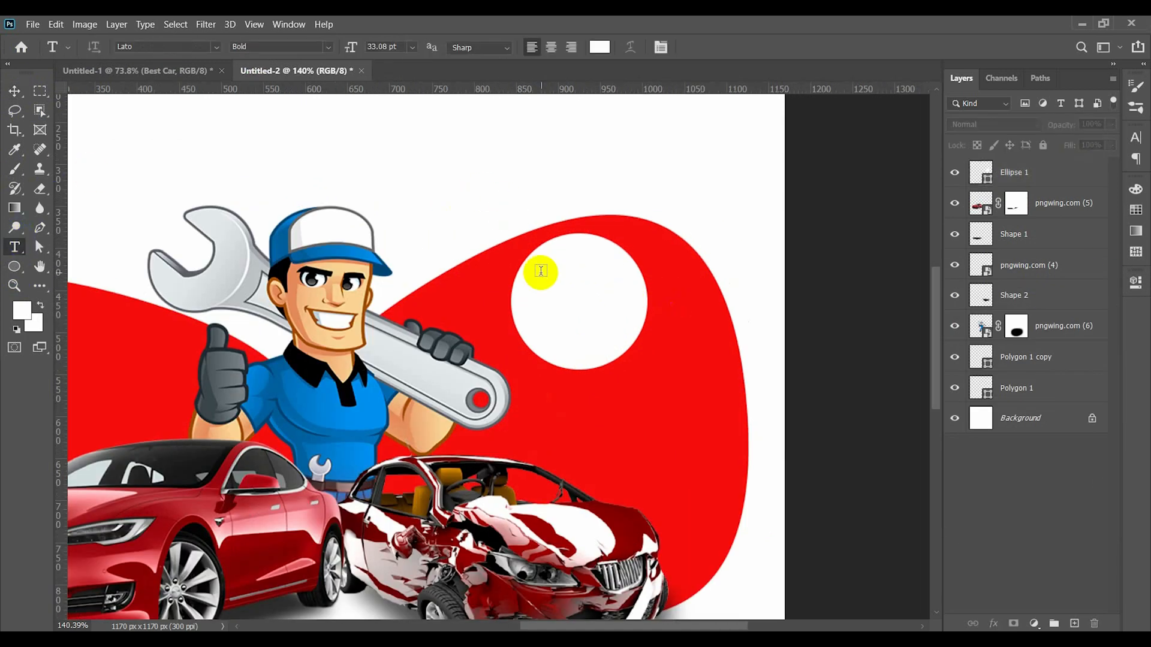
click(548, 282)
text(HU)
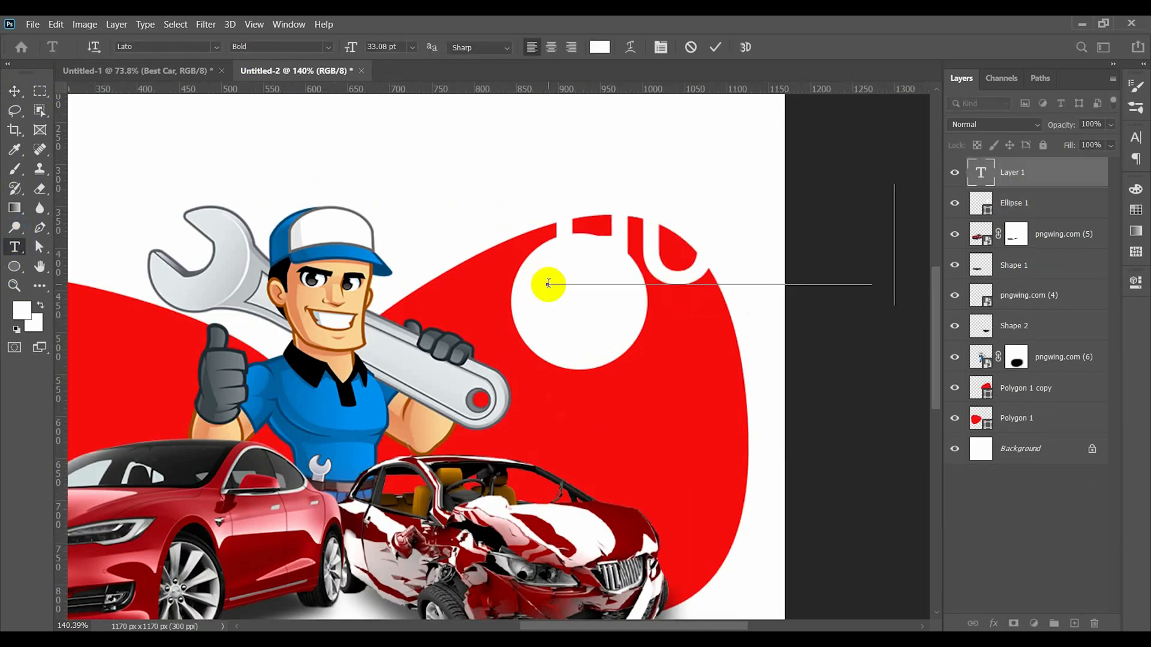
- Set the "Hury Up" text to the Almonade font and reduce its size to 9.08 pt
key(ctrl+a)
click(216, 48)
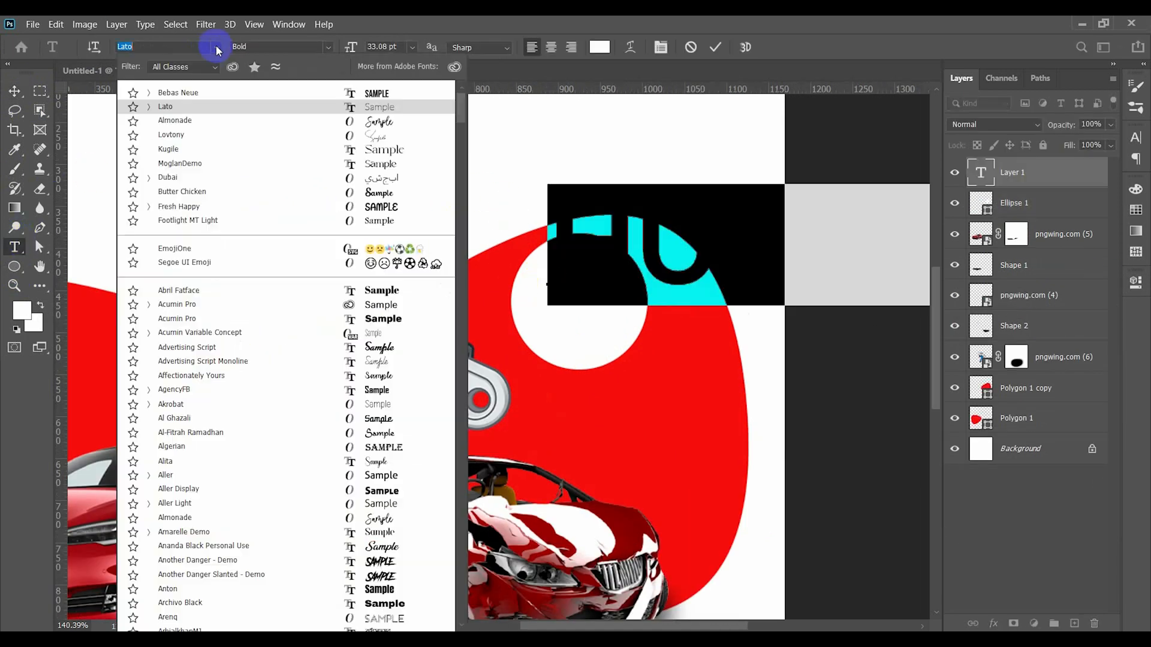
click(384, 121)
drag(363, 48, 391, 47)
scroll(392, 46, down, 20)
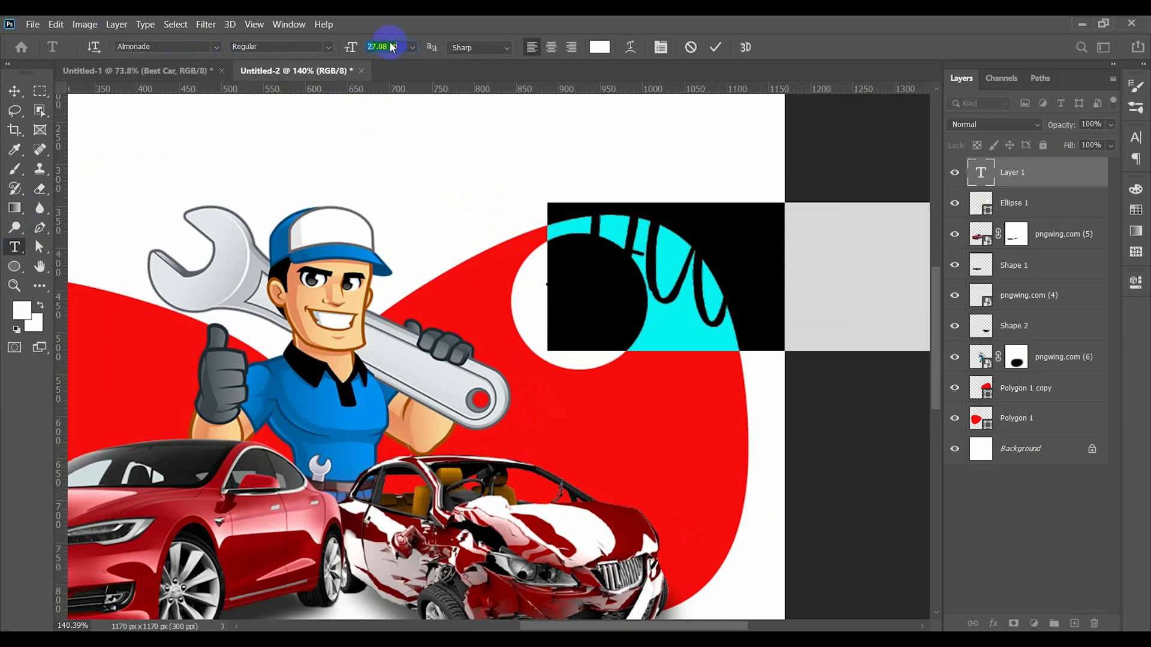
click(688, 146)
key(v)
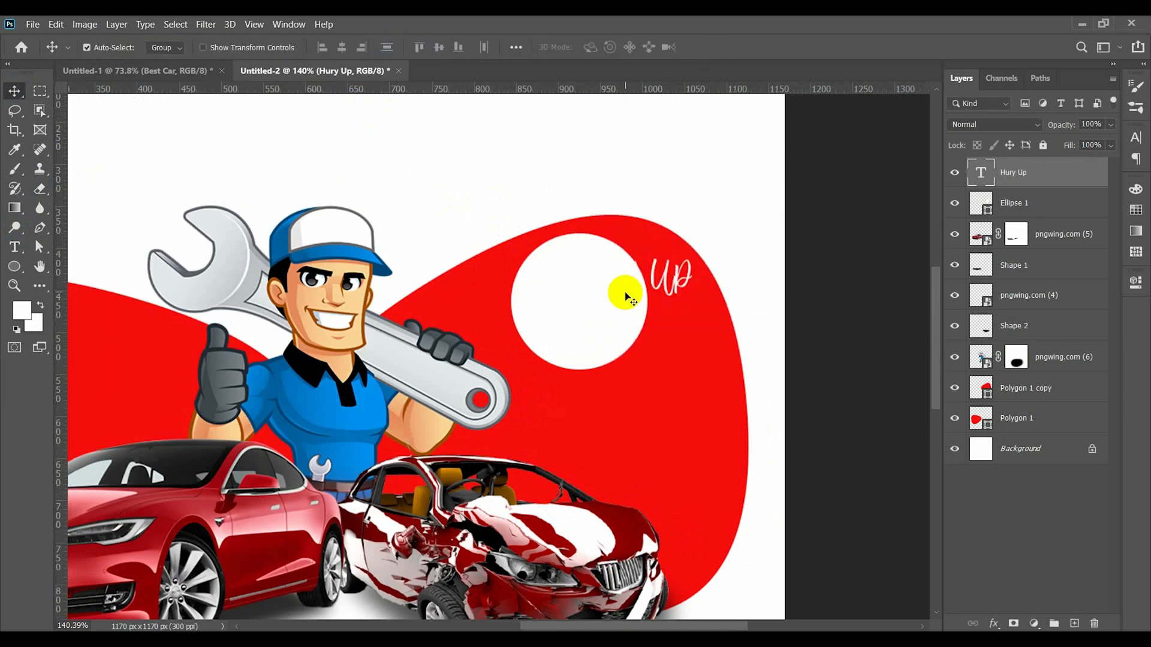
- Change the "Hury Up" text color to the red of the background shape
double_click(658, 282)
click(599, 46)
click(502, 270)
click(1061, 366)
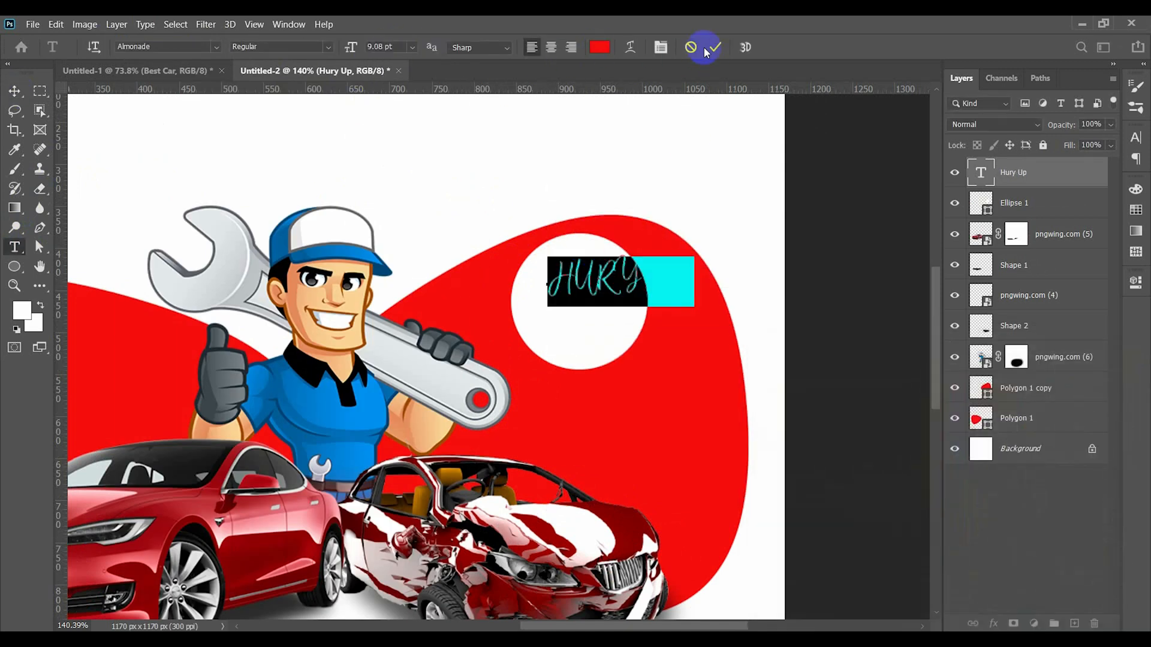
click(715, 46)
- Turn off All Caps for the "Hury Up" text
double_click(643, 274)
click(1135, 139)
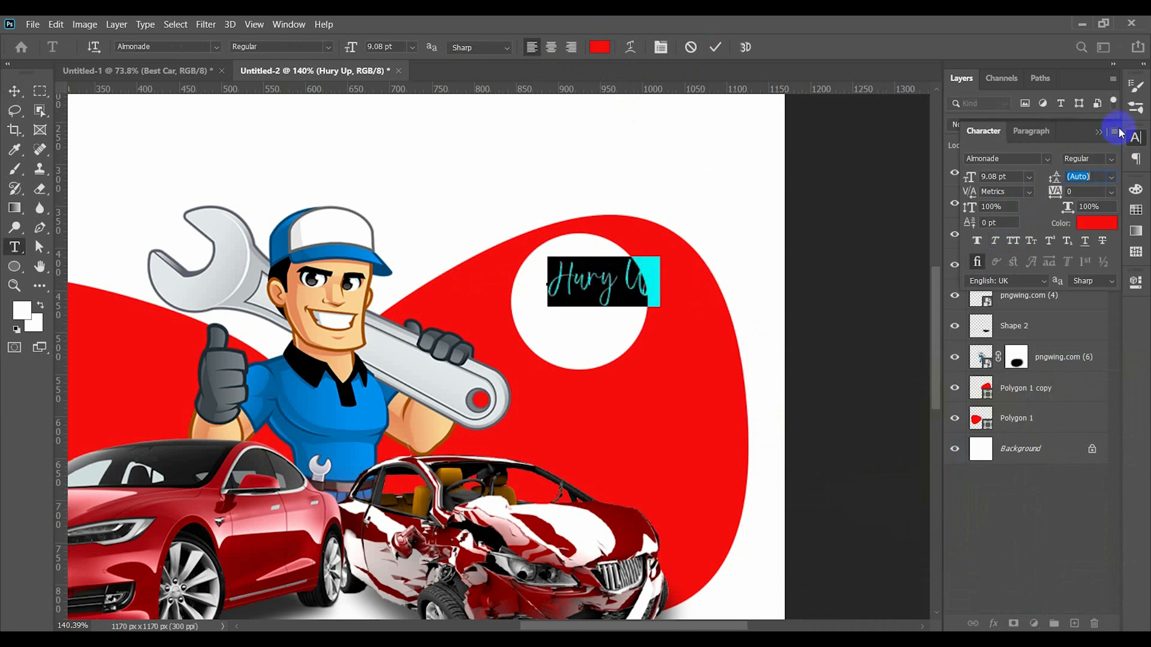
click(1101, 132)
click(715, 46)
- Fit the "Hury Up" text inside the white circle at about 6.88 pt and duplicate it just below
drag(603, 285, 580, 327)
key(ctrl+t)
key(Return)
- Replace the duplicated "Hury Up" text with "40", set it in Bebas Neue and enlarge it to dominate the white circle
double_click(579, 320)
text(40)
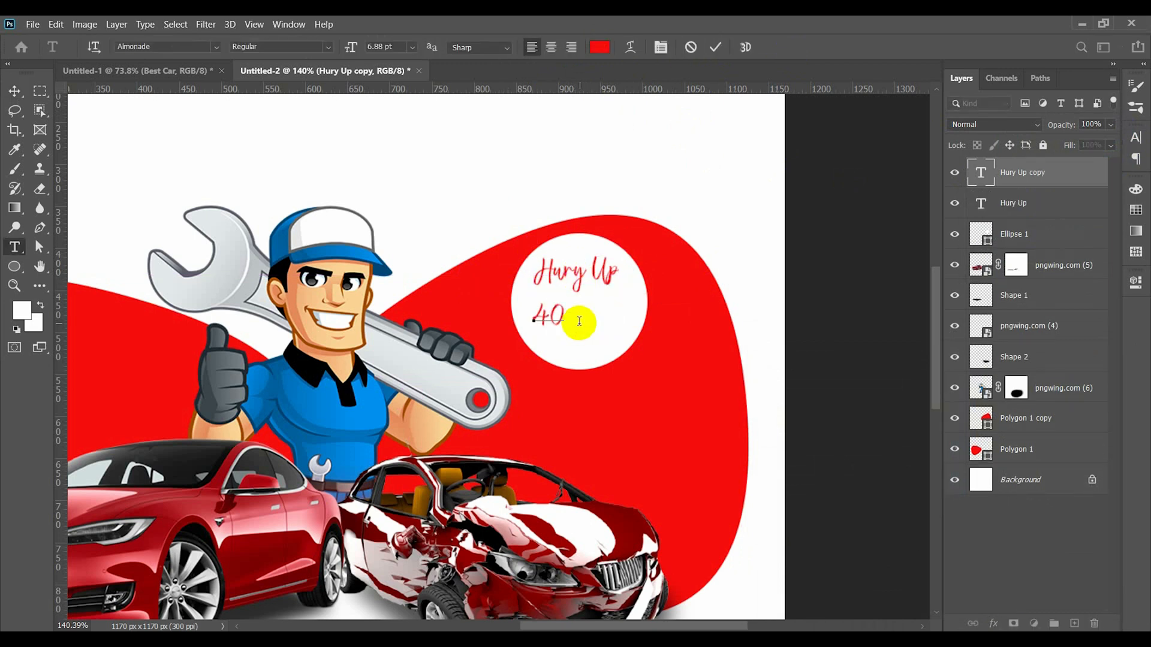
click(217, 46)
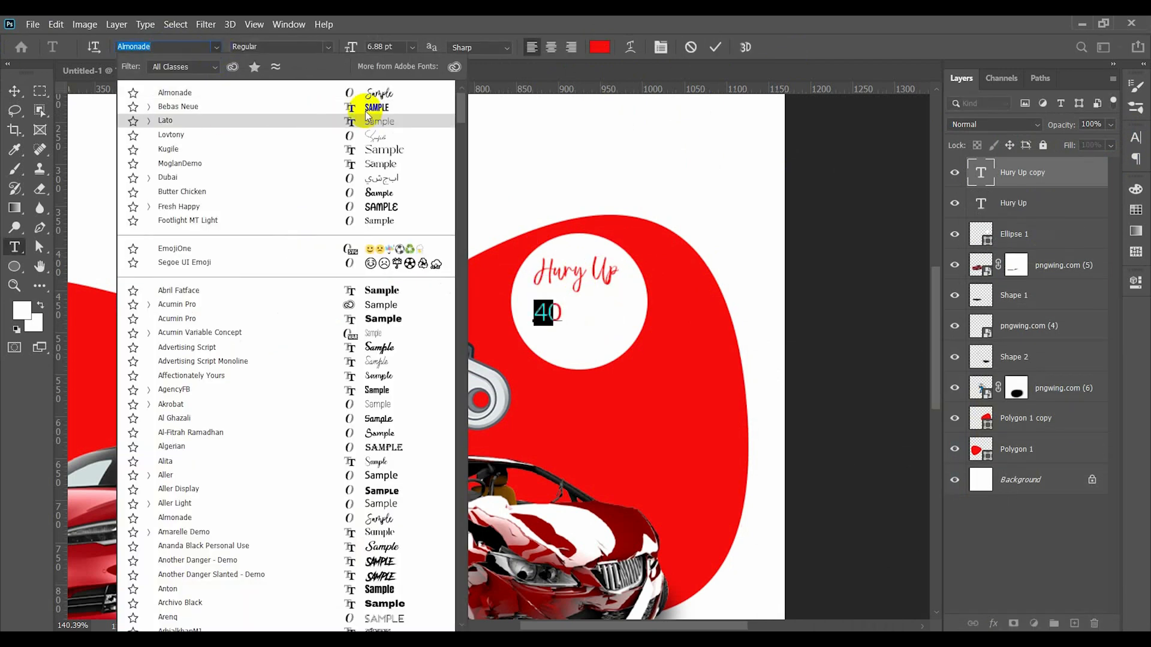
click(347, 110)
scroll(385, 47, up, 20)
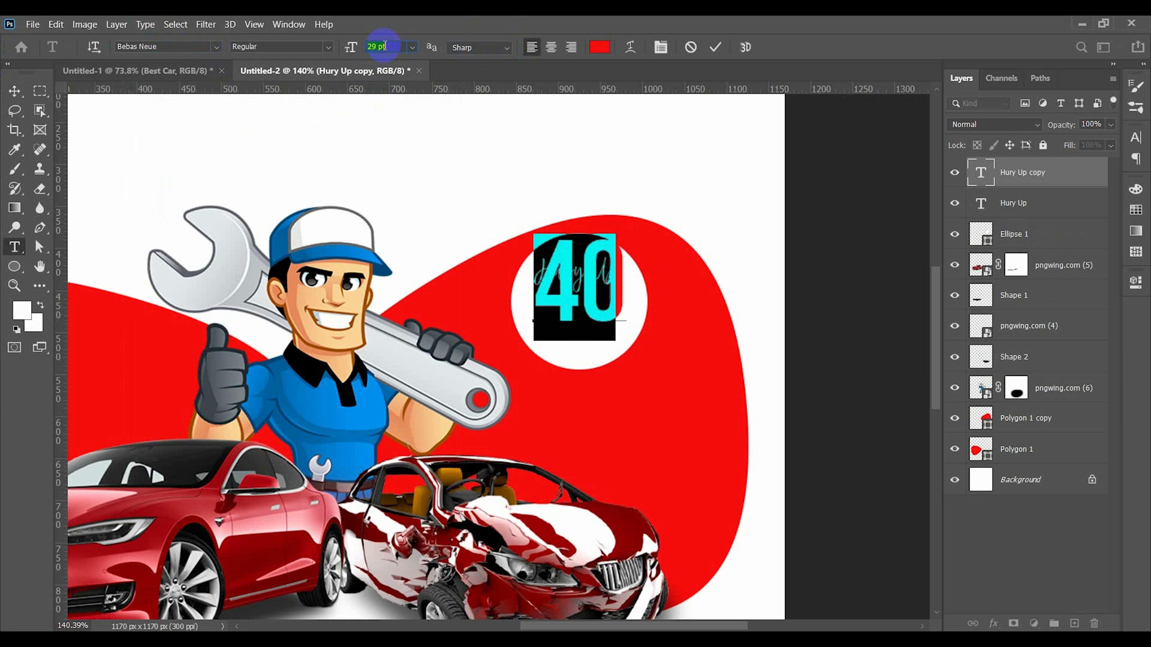
scroll(385, 47, down, 5)
key(ctrl+Return)
- Arrange "40" below "Hury Up" inside the white circle and set the number's size to 25 pt
key(v)
drag(582, 307, 579, 340)
drag(604, 273, 605, 264)
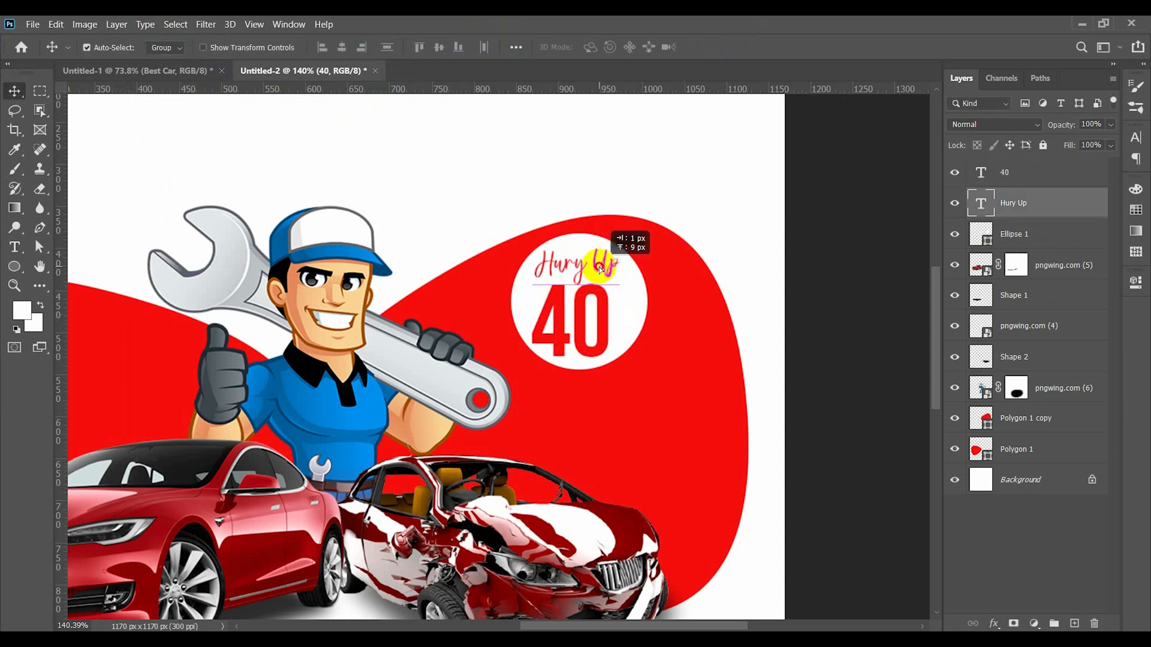
drag(605, 326, 602, 319)
double_click(601, 319)
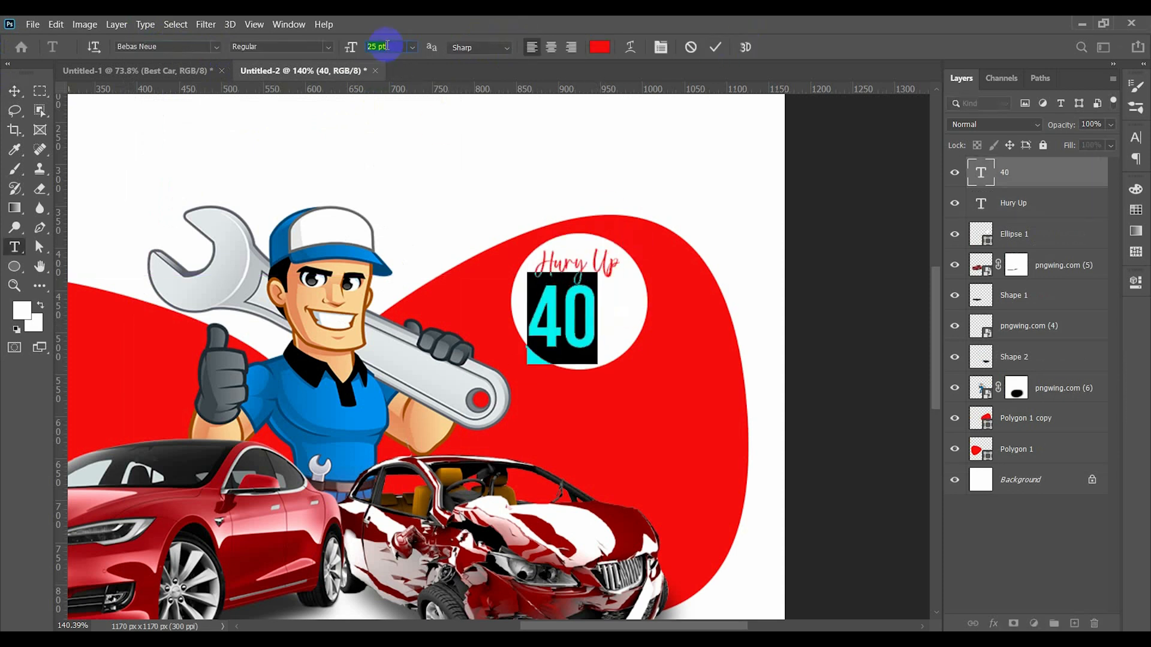
click(715, 48)
drag(588, 336, 589, 337)
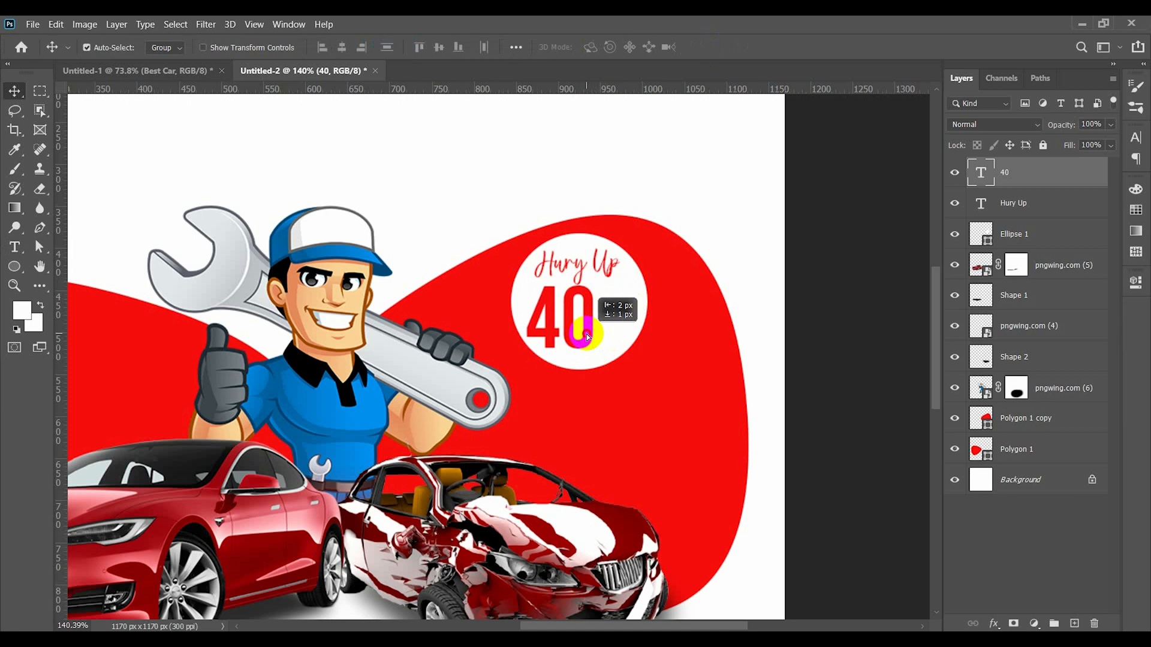
- Duplicate the "40" text, change the copy to "%" and reduce it to 14 pt
double_click(633, 320)
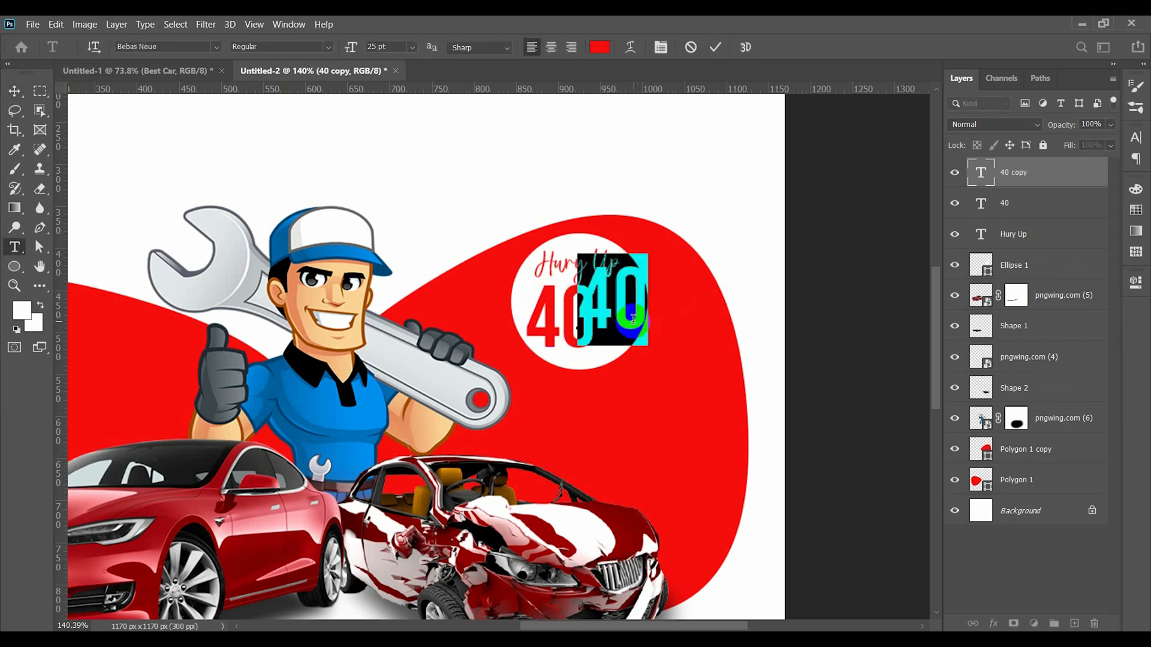
text(%)
key(ctrl+a)
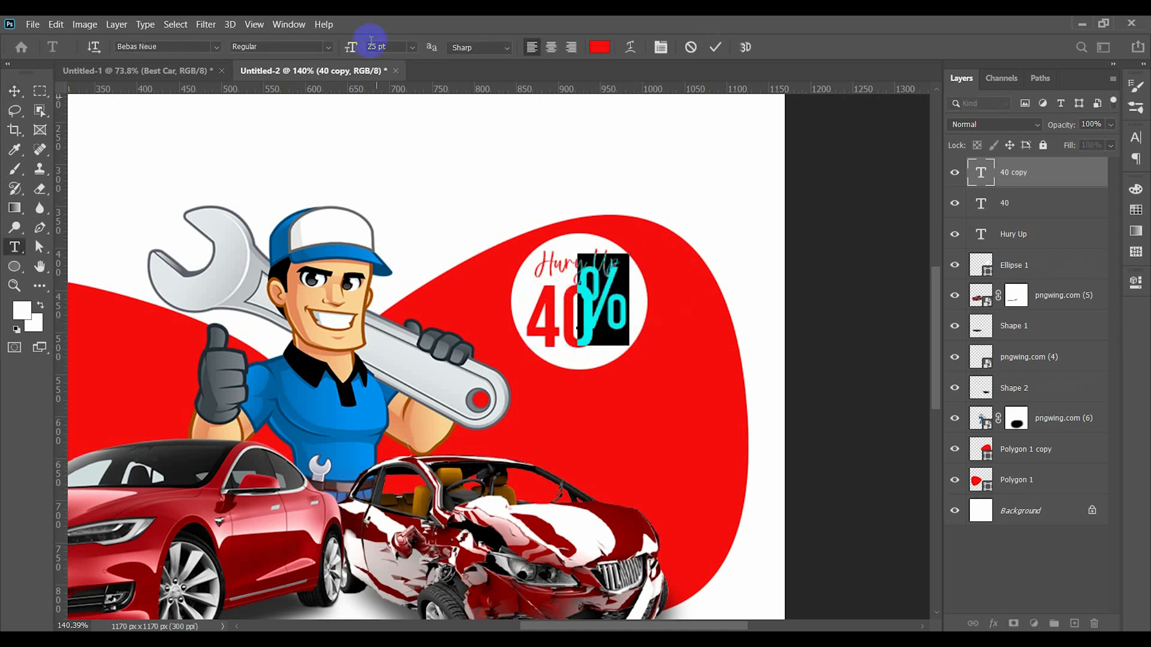
click(715, 47)
key(v)
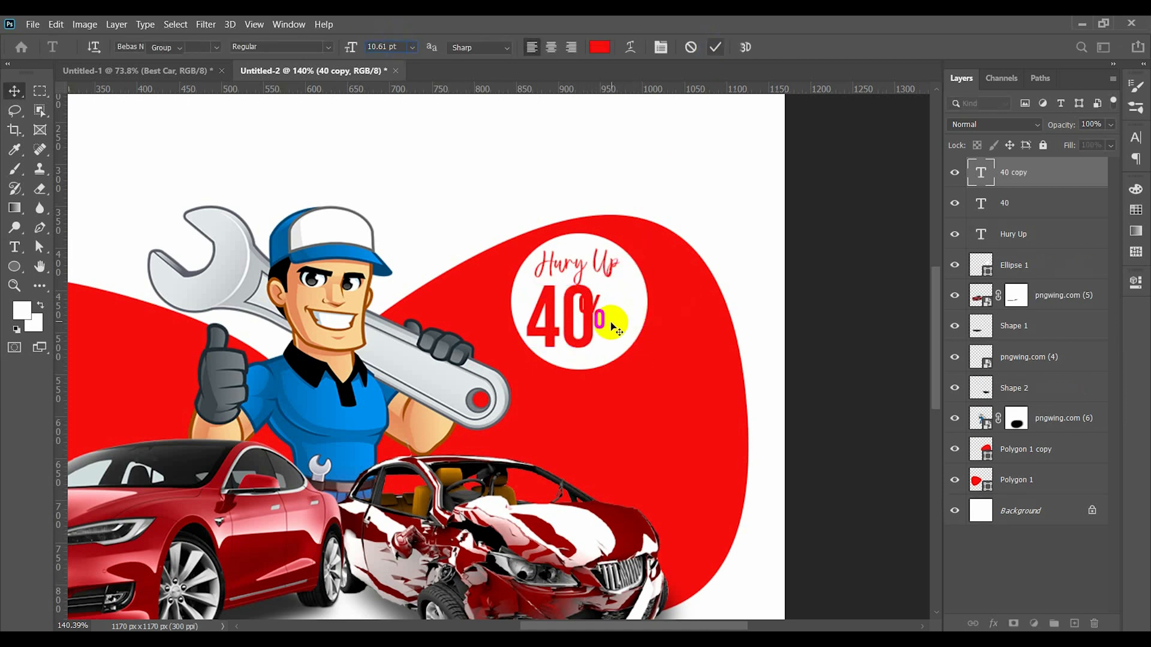
- Duplicate the "%" text directly below itself and change the copy to "off"
drag(609, 326, 619, 355)
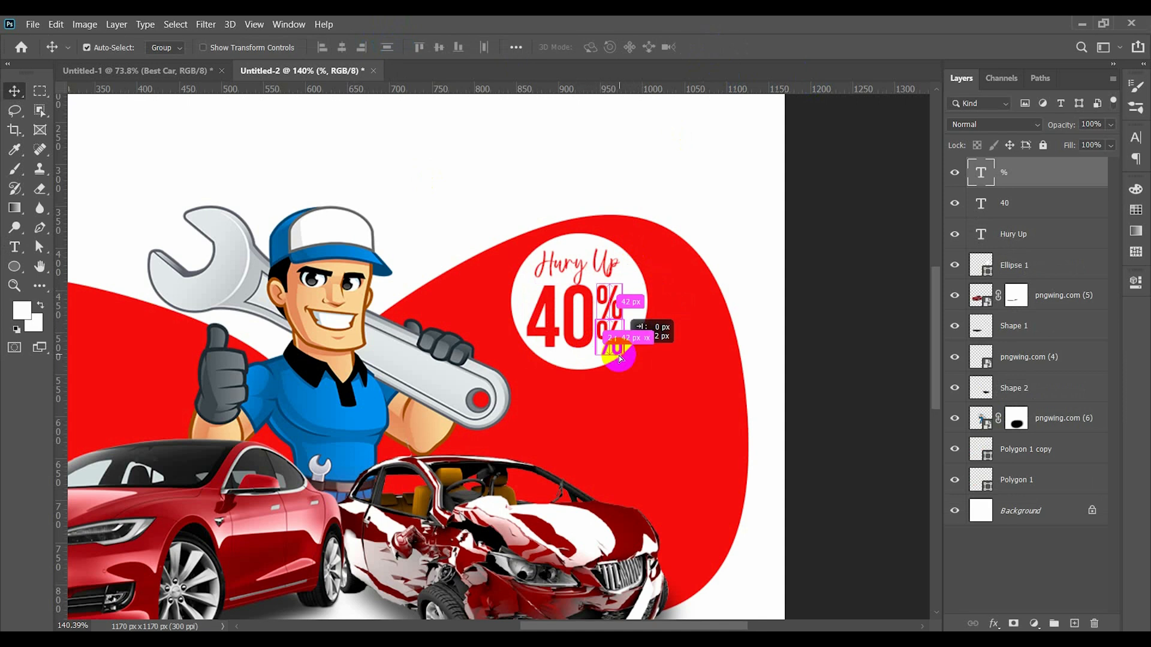
double_click(617, 344)
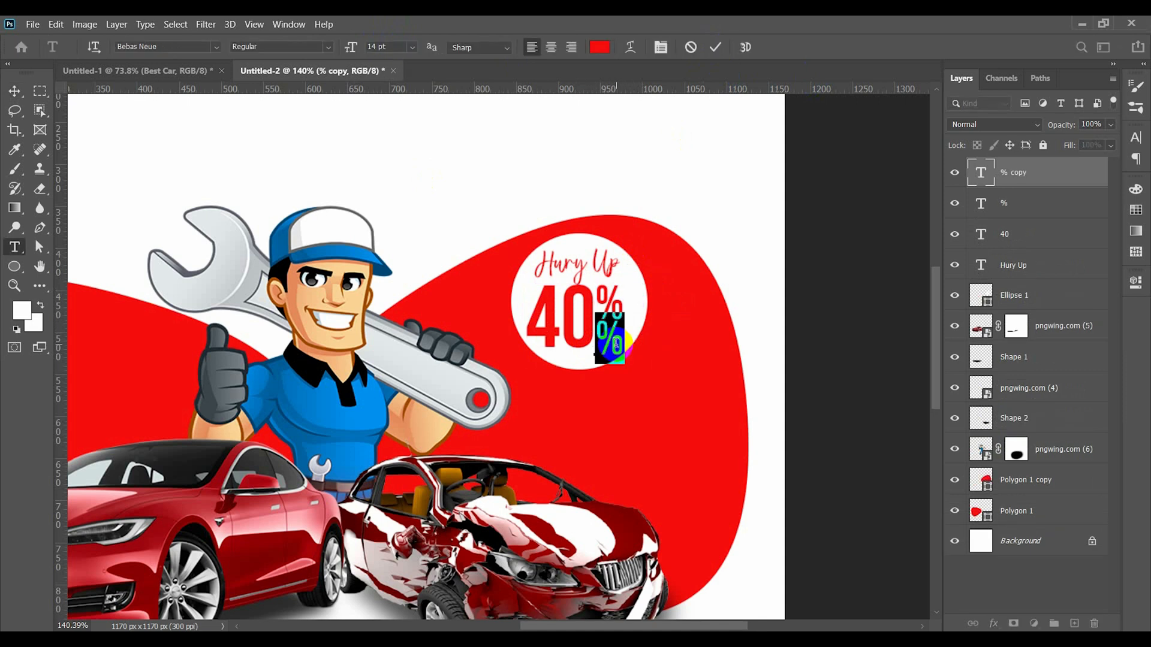
click(11, 80)
- Reduce the "40" text to 23 pt and bring the "%" sign close beside it
double_click(586, 330)
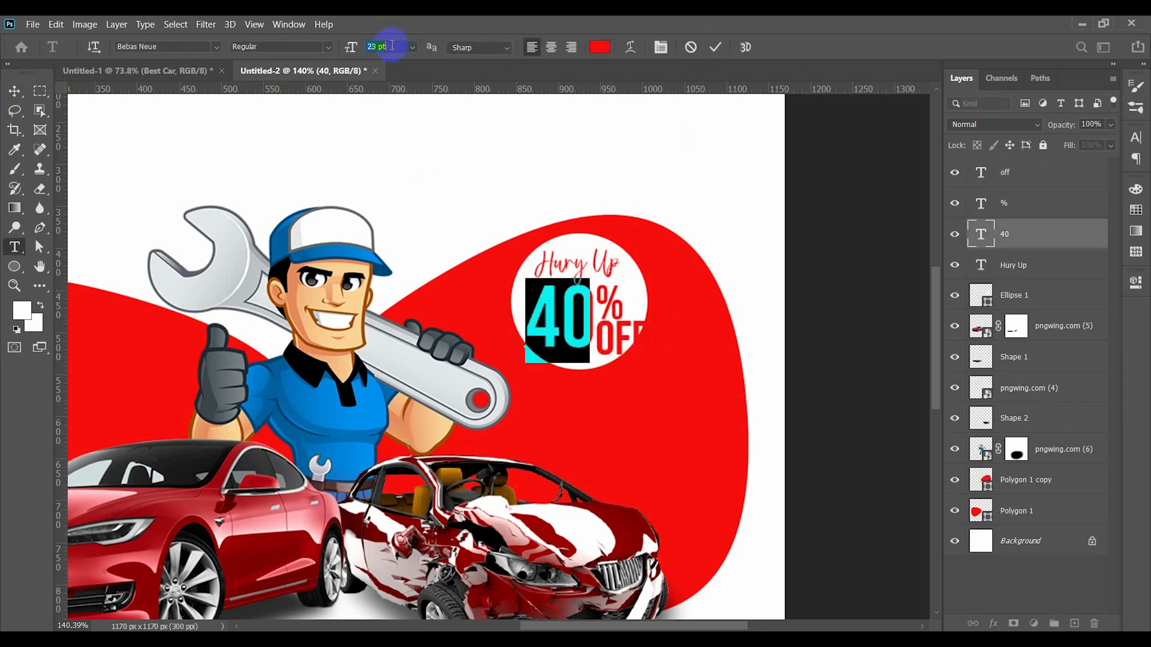
click(716, 48)
drag(574, 321, 572, 317)
click(617, 310)
- Set the "off" text to 10 pt and fit it under the "%" sign inside the circle
double_click(630, 336)
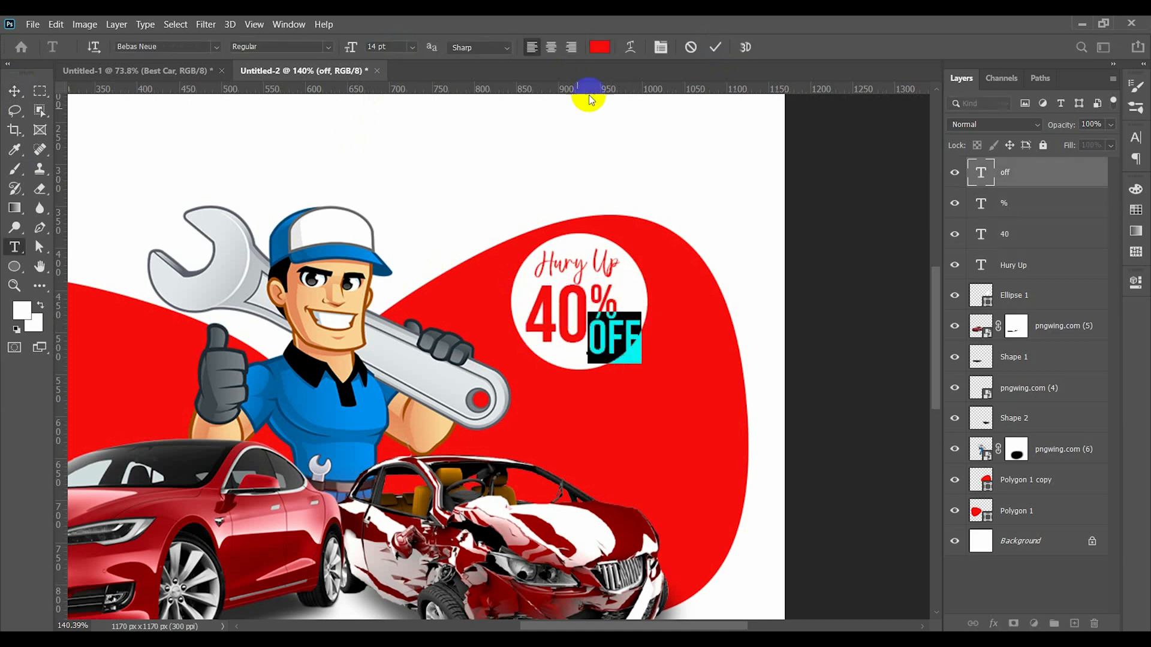
click(716, 47)
drag(609, 342, 609, 350)
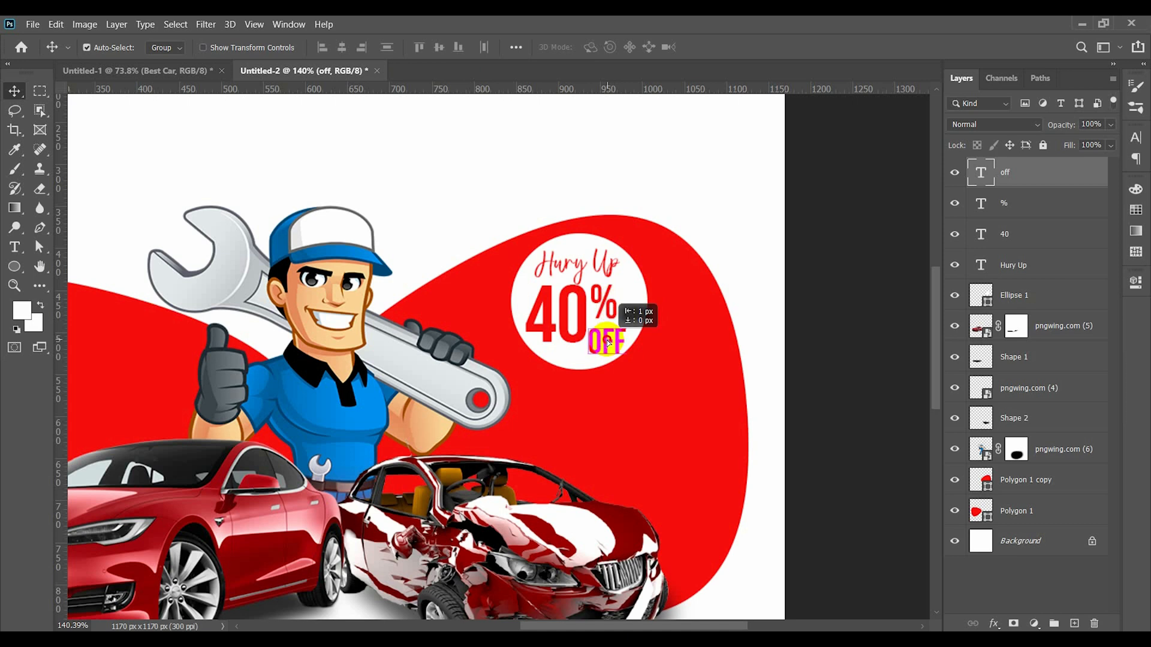
- Reduce the "%" sign to 12 pt and adjust "off" beneath it
double_click(607, 306)
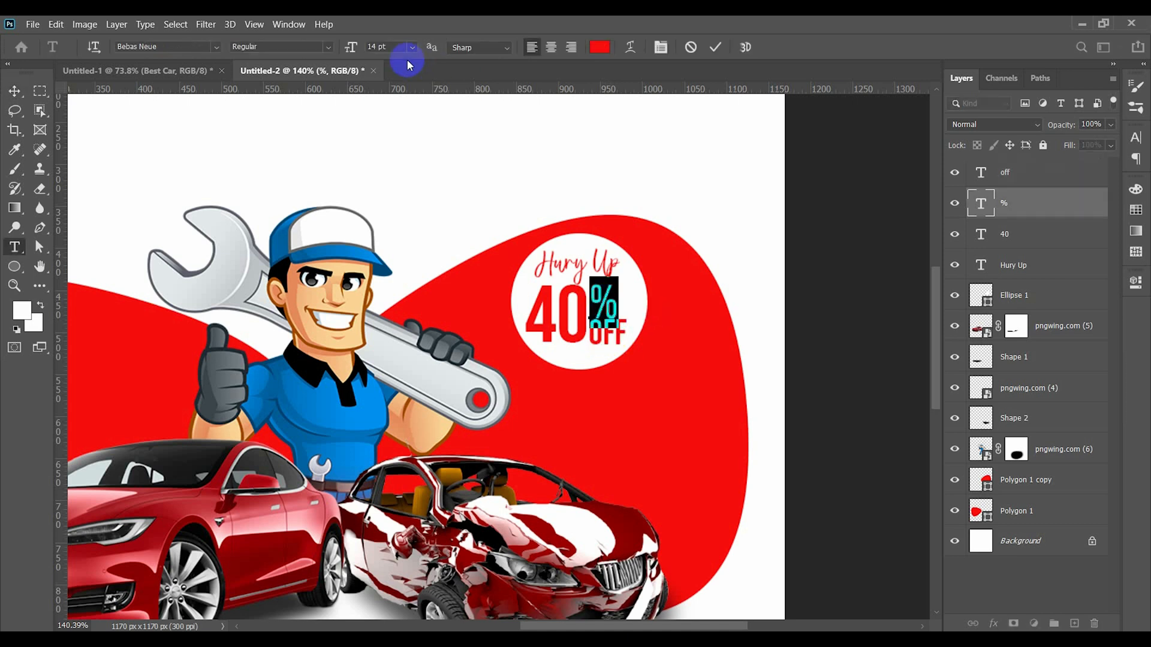
click(715, 47)
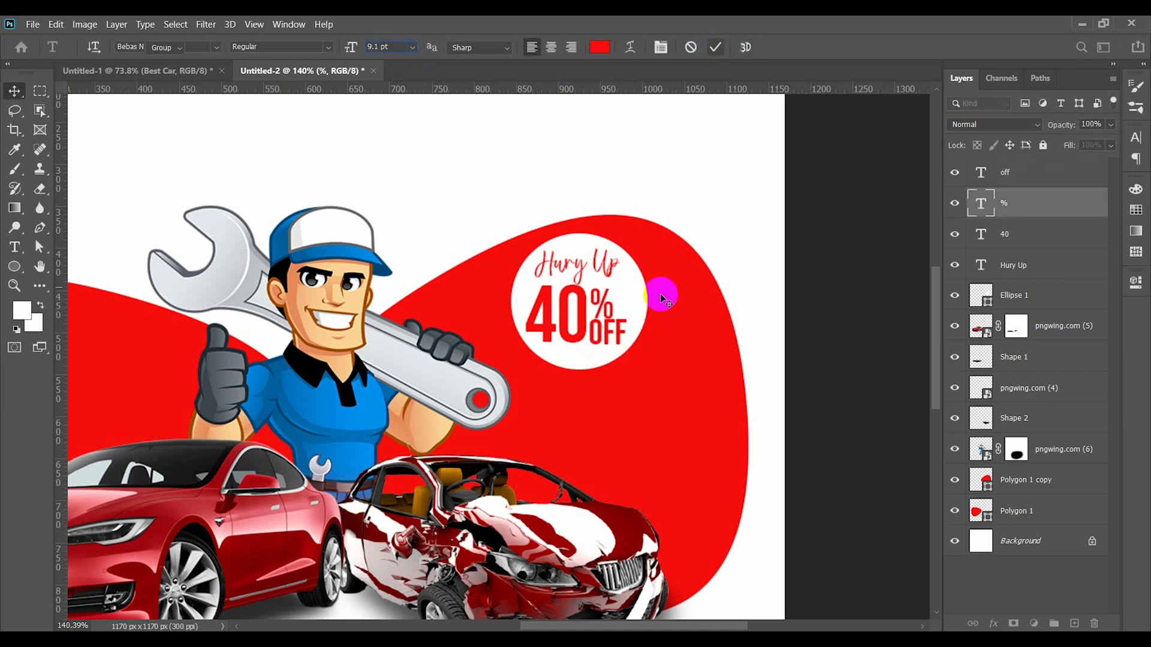
click(609, 340)
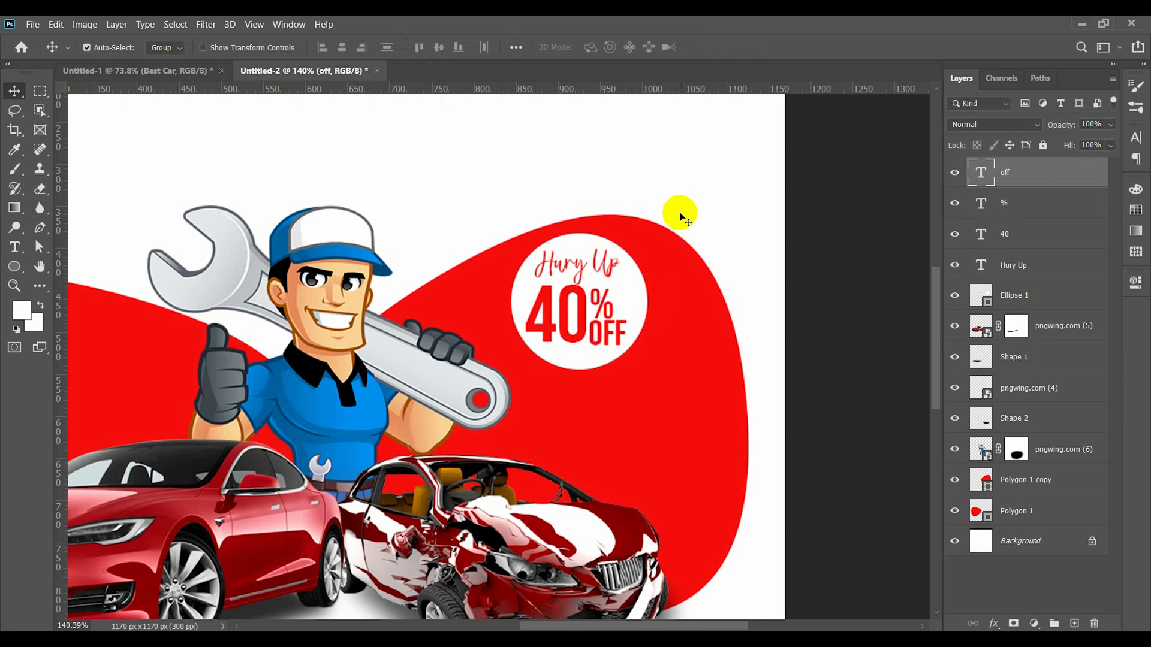
click(688, 235)
- Add a drop shadow at 29% opacity to the white circle, offset about 9 px toward its right side
double_click(1089, 294)
click(597, 412)
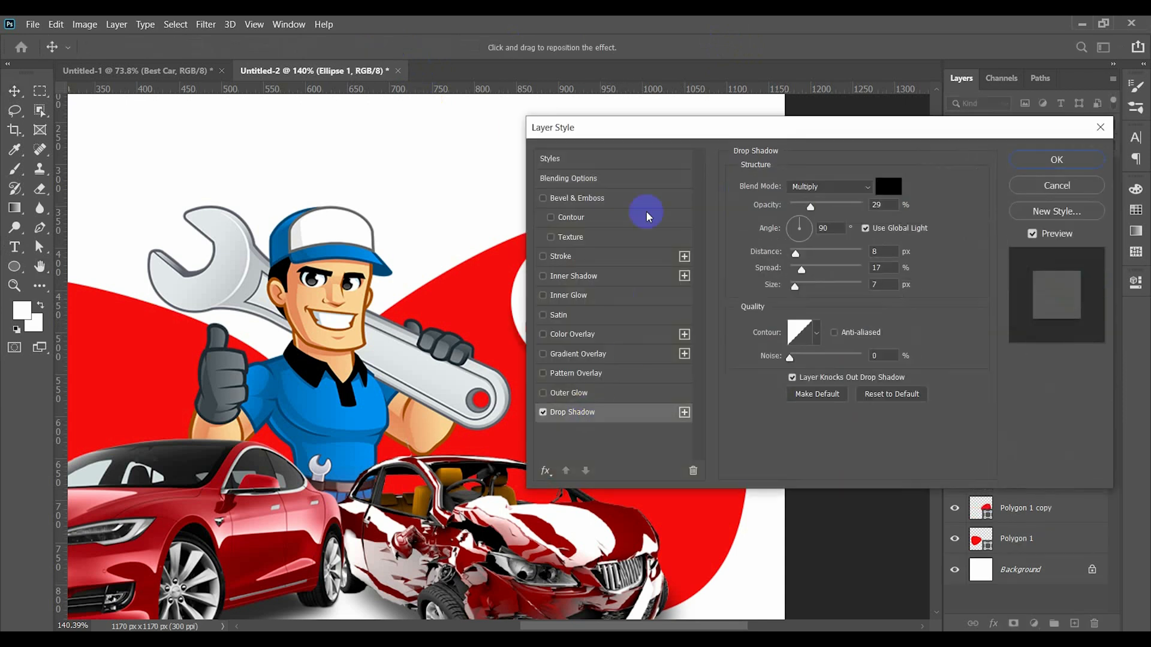
drag(638, 126, 809, 138)
drag(611, 365, 621, 352)
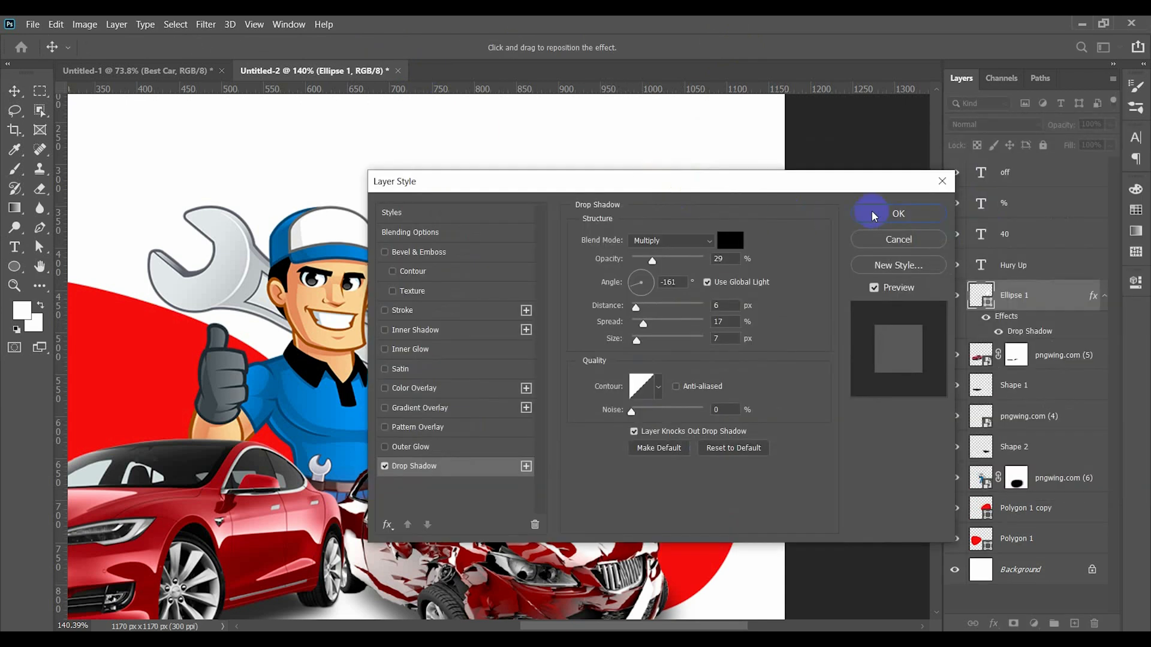
click(875, 214)
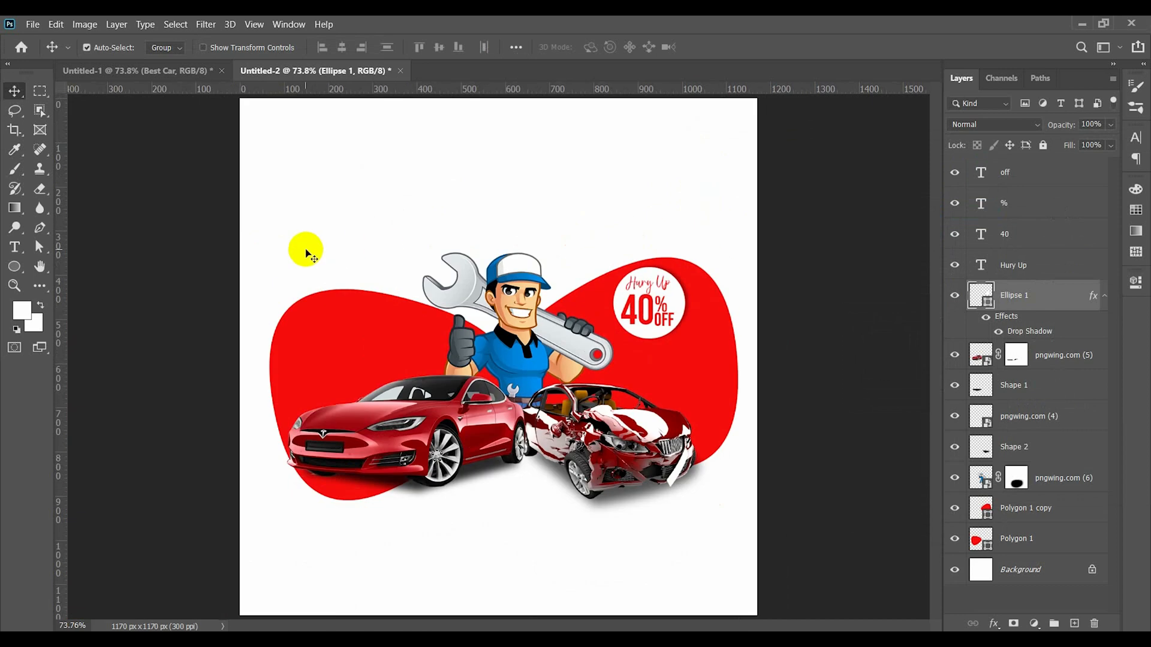
- Move the complete artwork of cars, mechanic, red shapes and badge slightly down to free headline space
drag(275, 238, 726, 552)
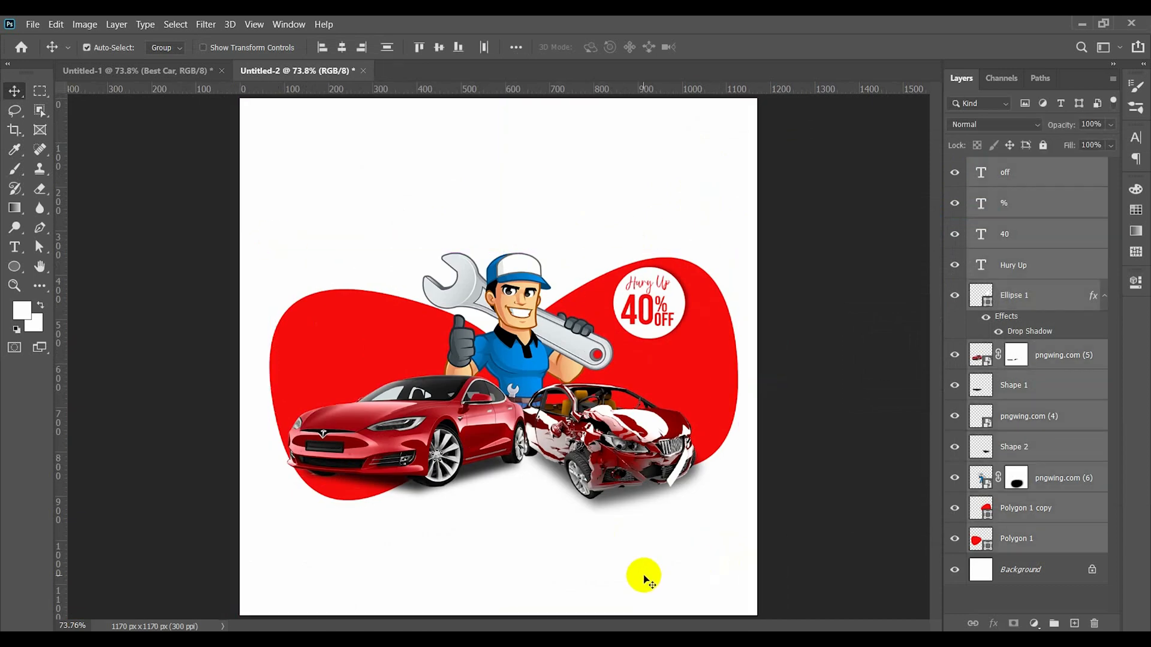
mouse_move(490, 429)
mouse_down()
mouse_move(485, 461)
mouse_move(489, 429)
mouse_up()
click(107, 157)
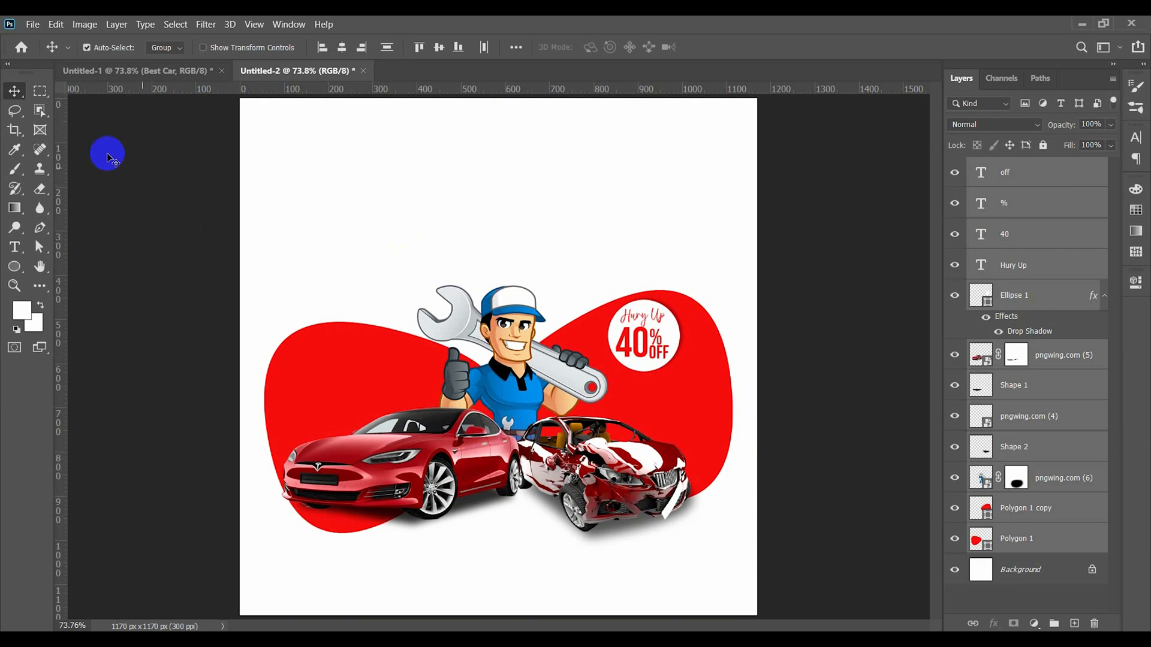
- Add the red text "Logo" in 12 pt Bebas Neue near the upper-left corner of the artboard
key(t)
click(287, 150)
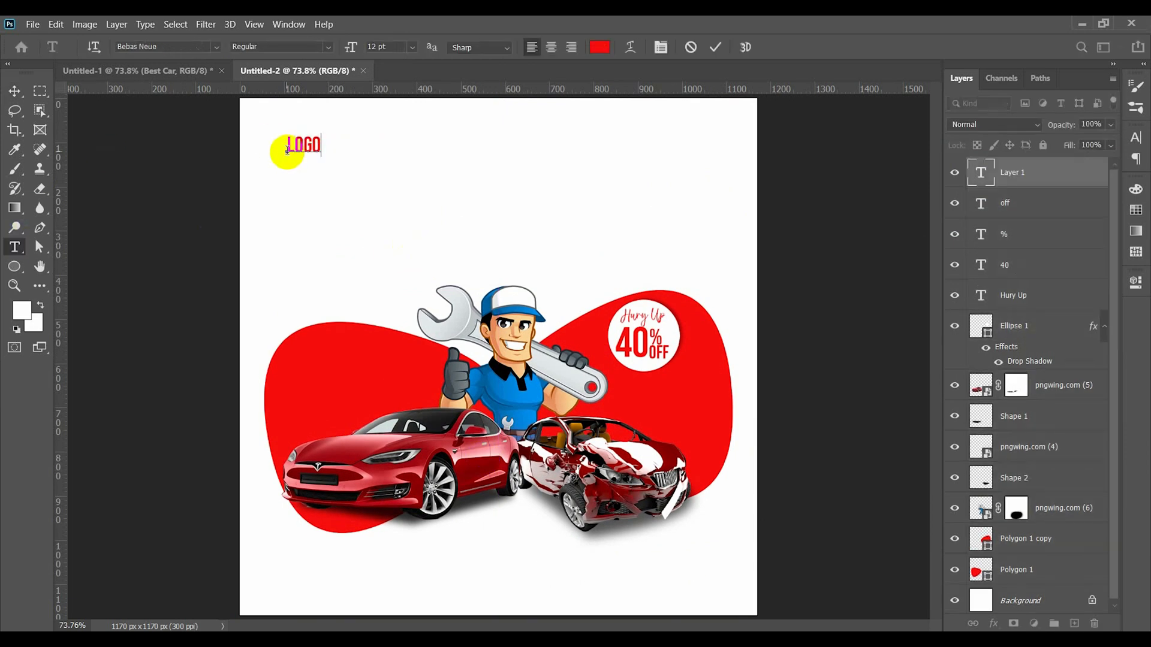
click(14, 91)
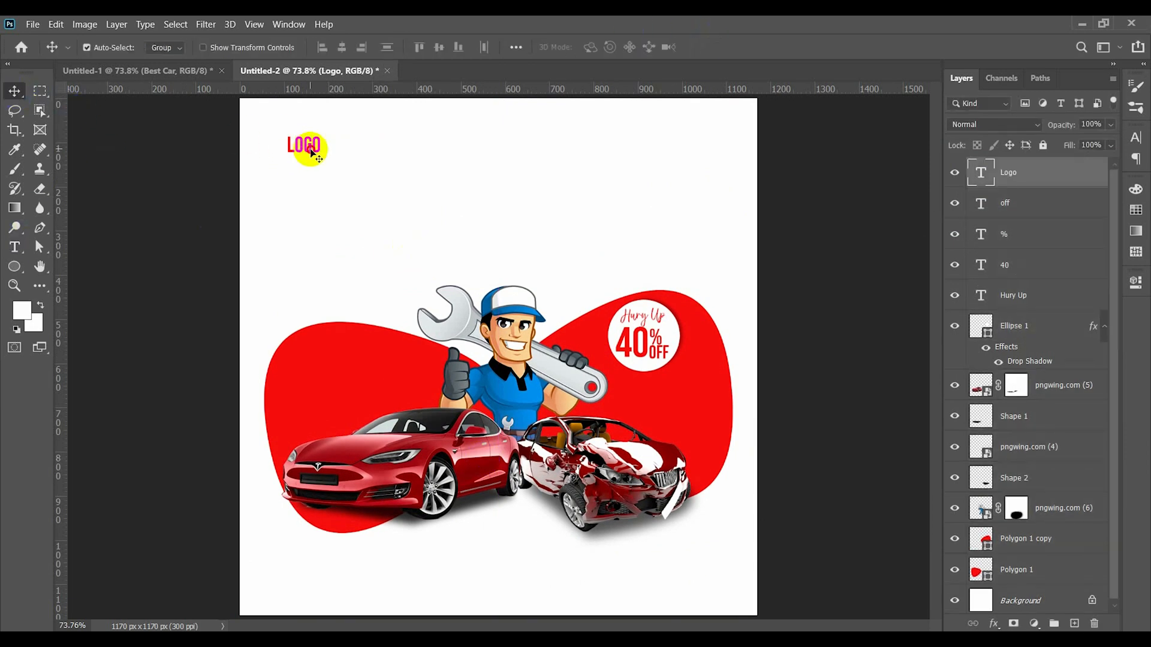
- Duplicate the "Logo" text just below it and change the copy to "Best Car"
drag(324, 154, 322, 187)
double_click(316, 187)
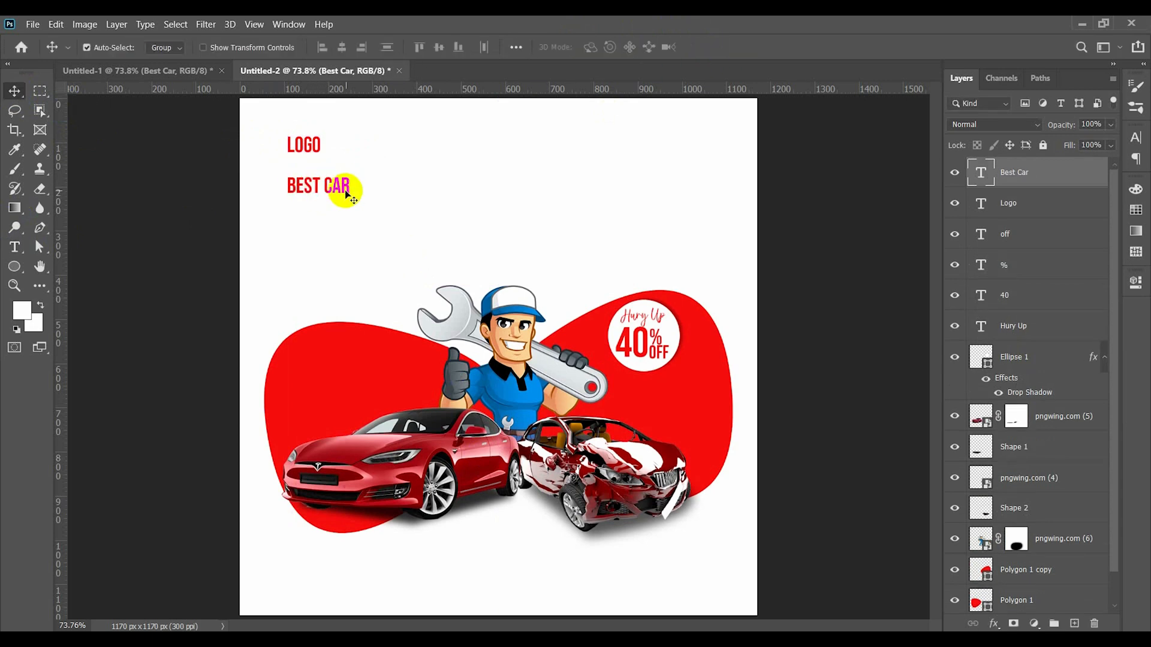
drag(345, 192, 345, 192)
key(ctrl+t)
key(Return)
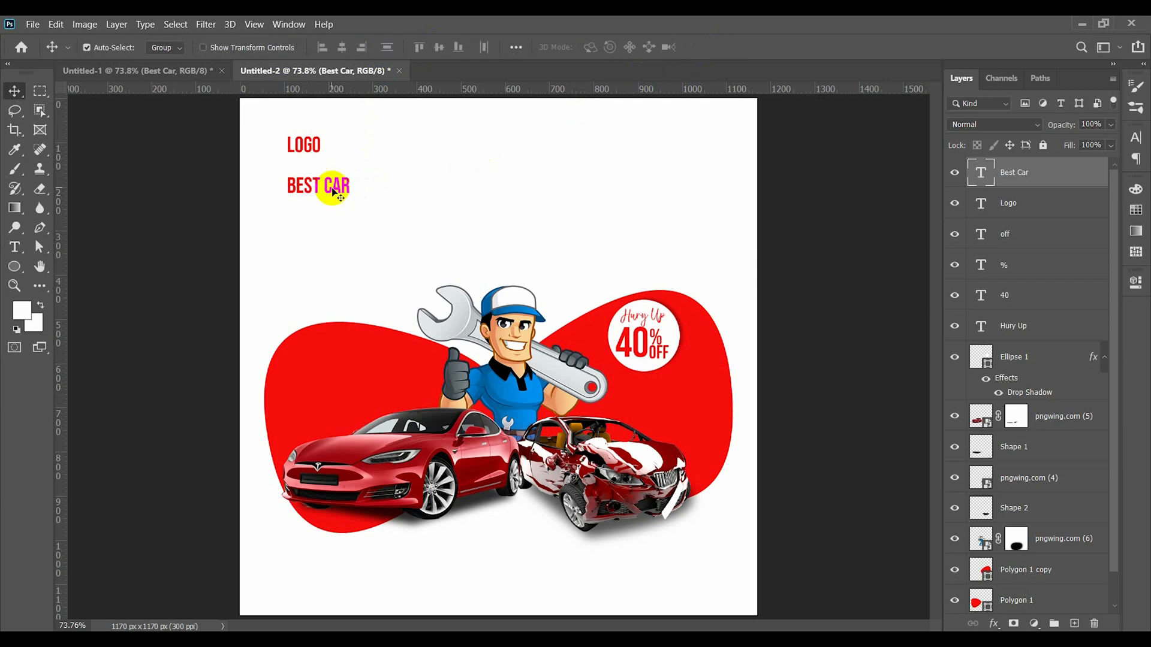
- Enlarge the "Best Car" text to 39 pt as the headline
double_click(316, 186)
scroll(395, 46, up, 20)
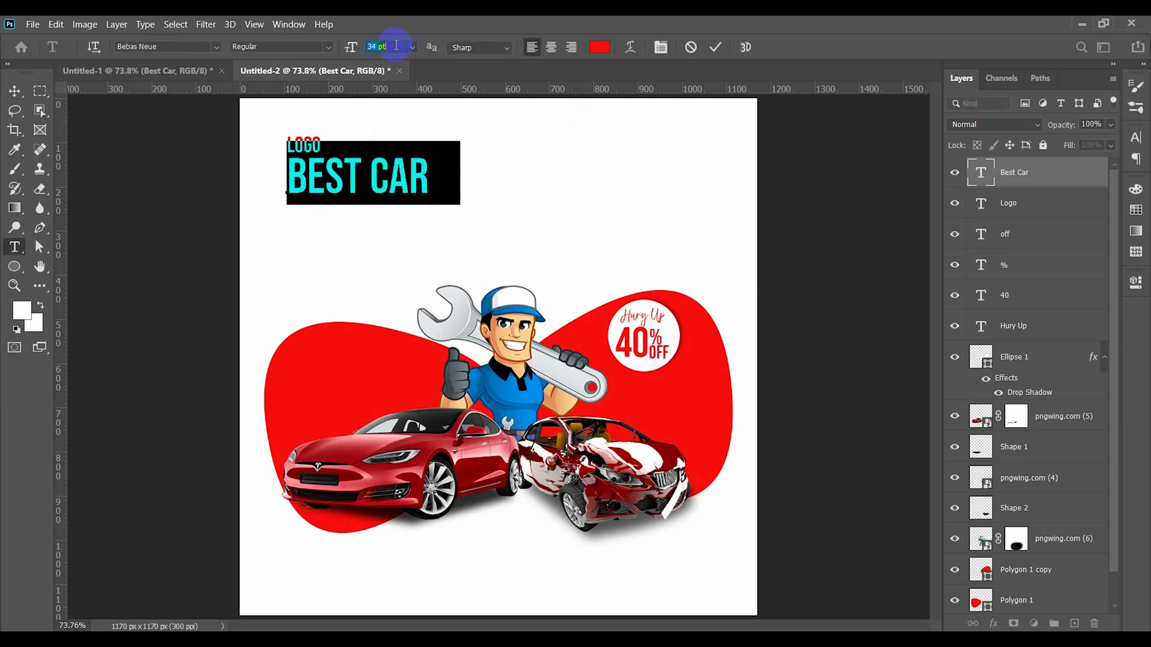
click(715, 47)
key(v)
- Change the headline to "Best Way" and place a duplicate of it directly below
drag(459, 191, 466, 270)
double_click(455, 211)
text(WAY)
key(ctrl+Return)
key(v)
- Change the lower headline line to "Car repair" and color it black
double_click(466, 269)
text(CAR REPAIR)
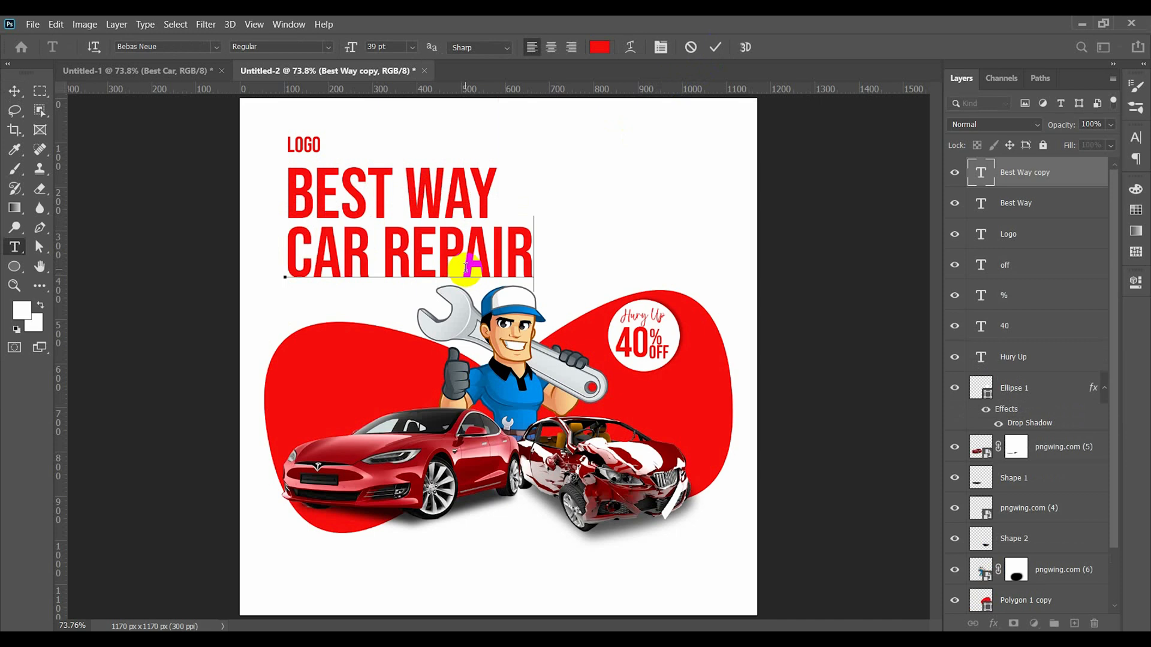
key(ctrl+a)
click(600, 47)
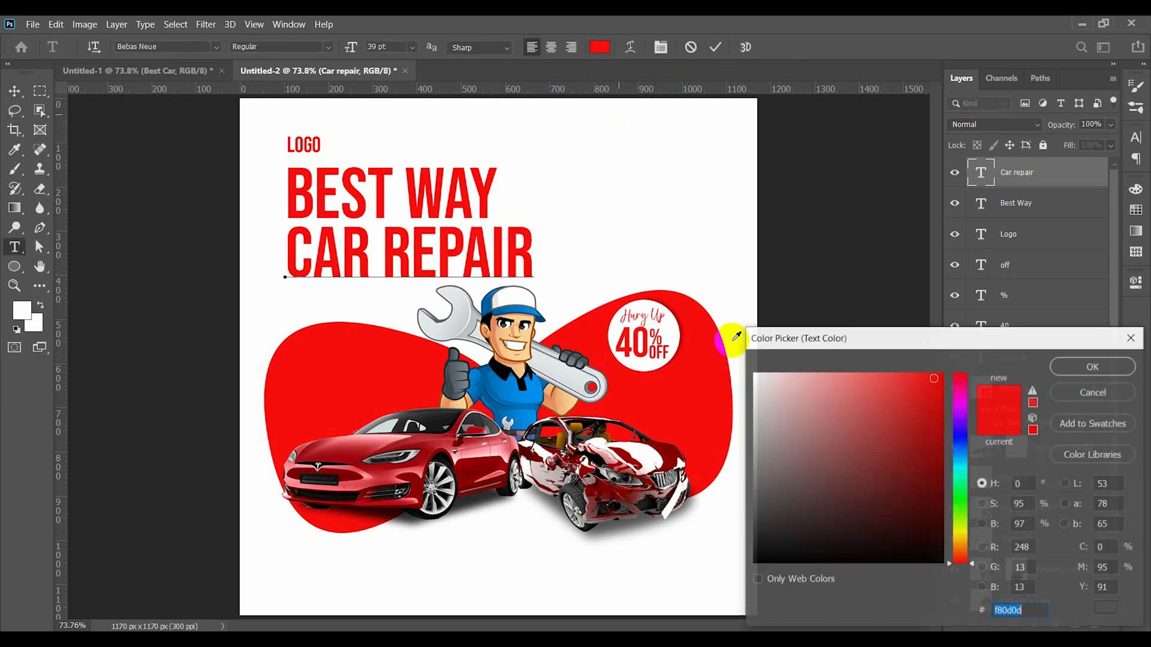
click(760, 553)
key(Return)
click(715, 47)
key(v)
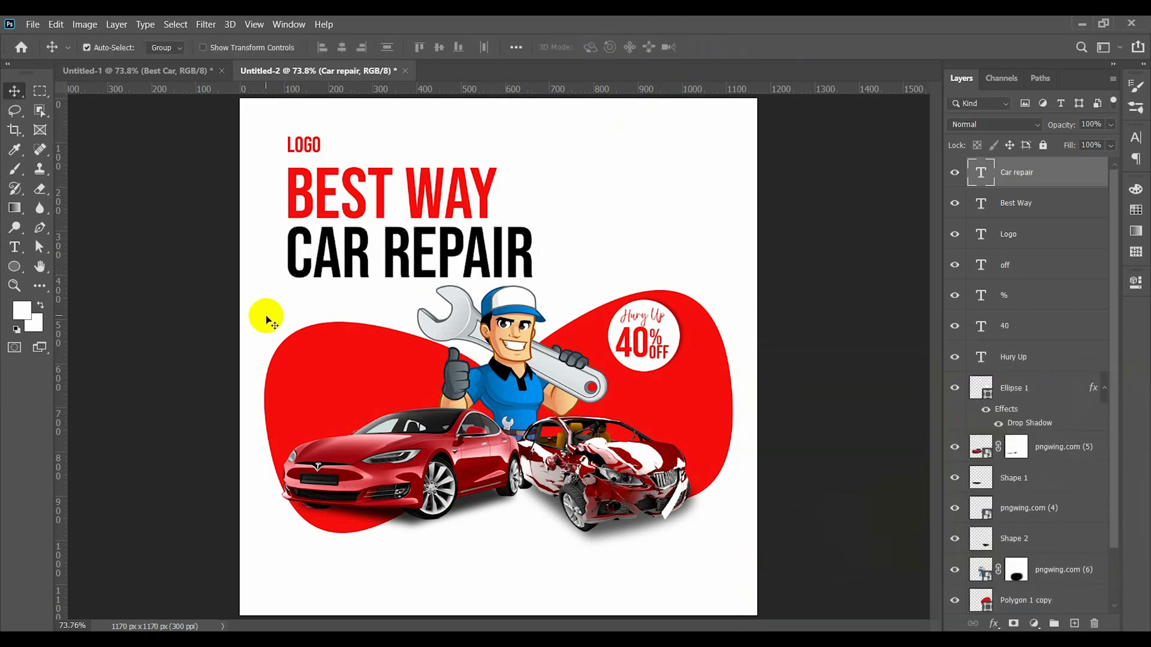
- Select the cars, mechanic, red shapes and badge together and nudge them down away from the headline
drag(264, 319, 722, 535)
drag(603, 488, 602, 495)
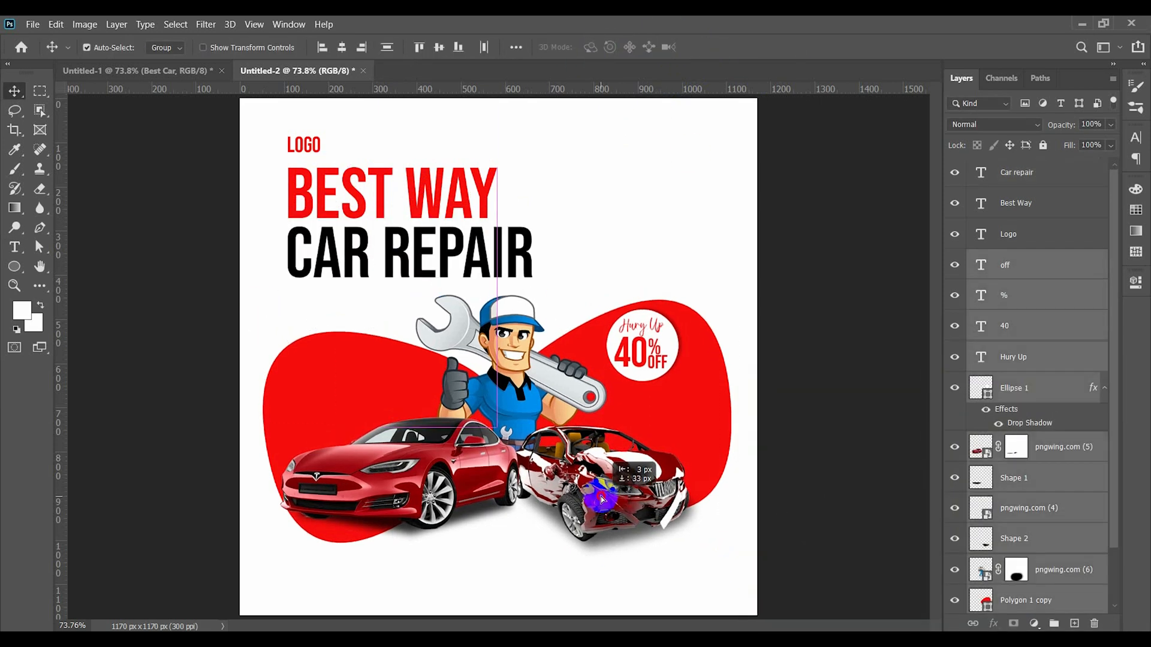
click(574, 277)
- Make the "Best Way" line smaller than "Car repair" and even out the spacing between the text lines
double_click(450, 192)
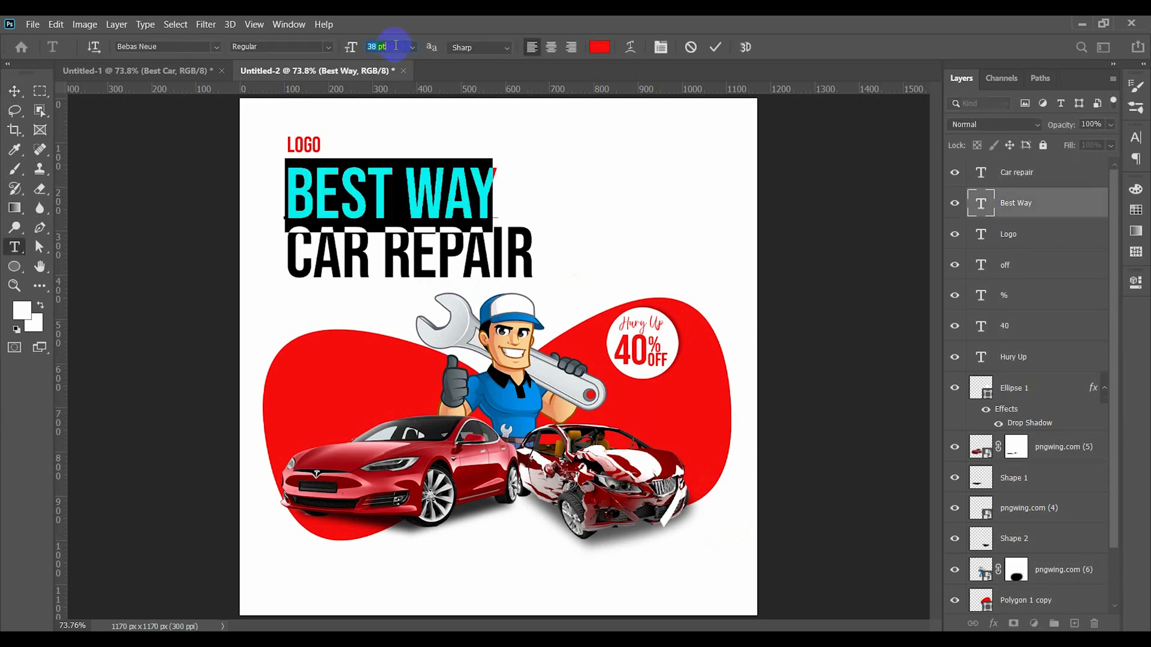
scroll(395, 46, down, 9)
click(715, 47)
key(v)
drag(395, 199, 395, 190)
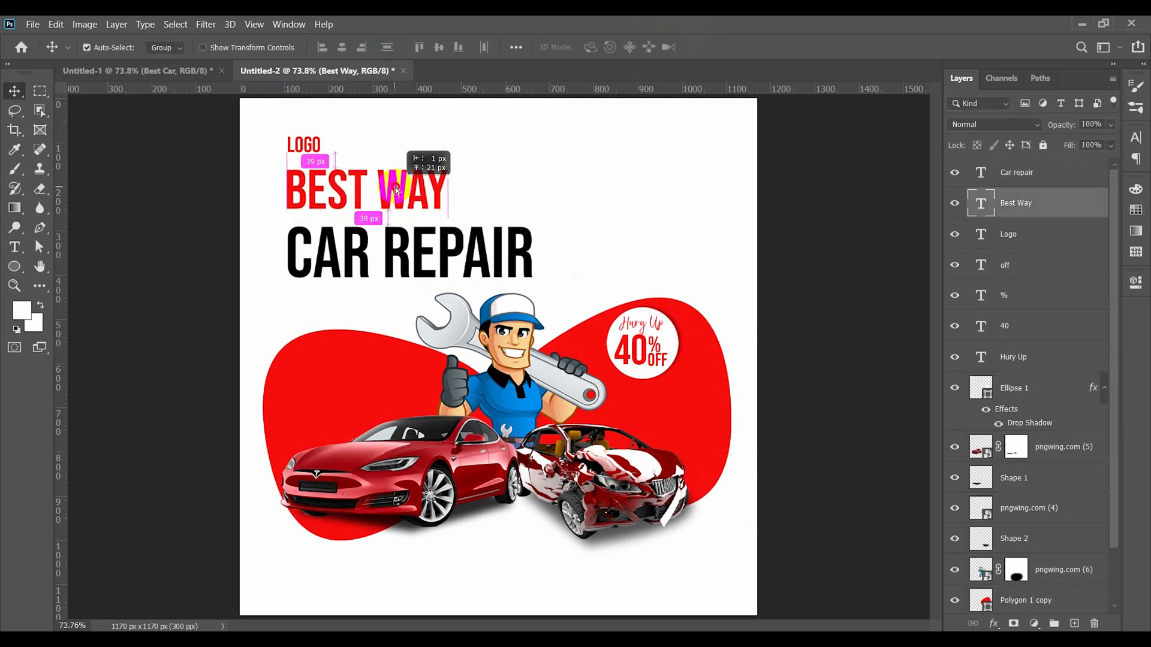
drag(419, 249, 424, 243)
click(475, 180)
- Place the facebook and instagram icon files as embedded images in the design
click(32, 25)
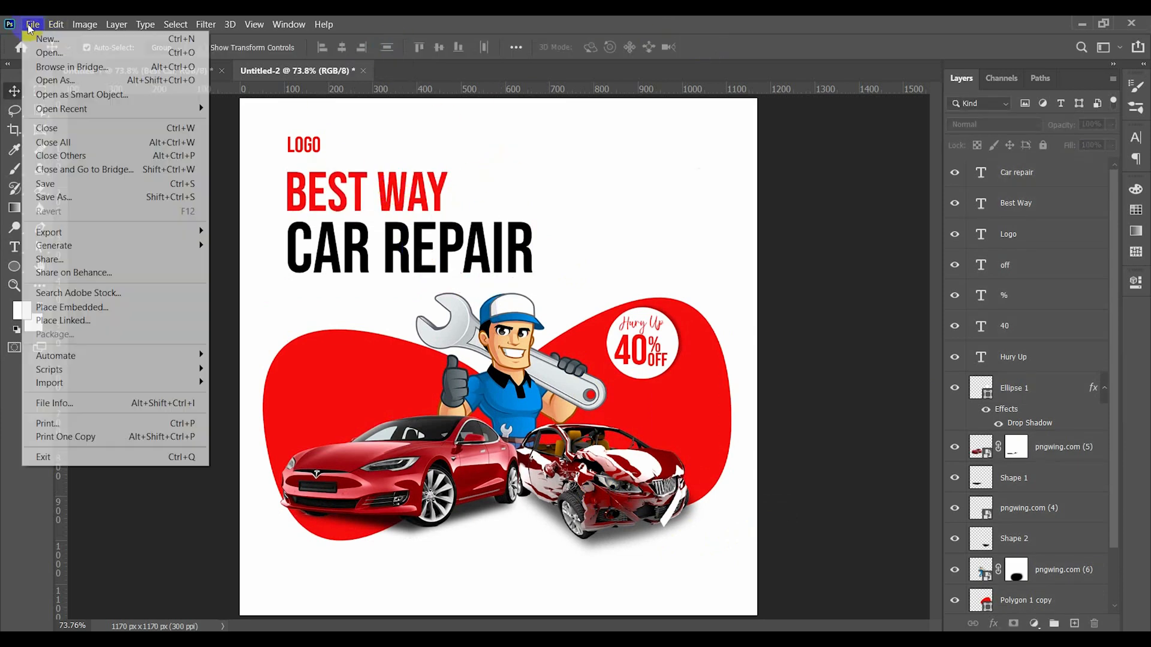
click(72, 306)
double_click(201, 232)
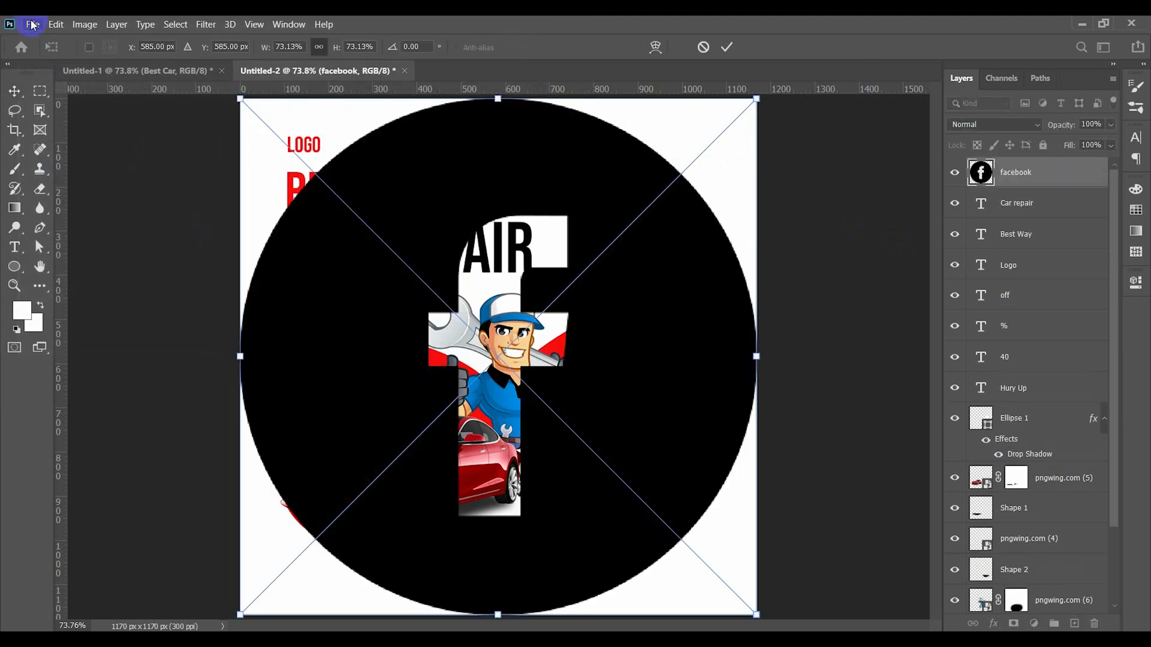
key(Return)
click(32, 24)
click(72, 307)
click(262, 137)
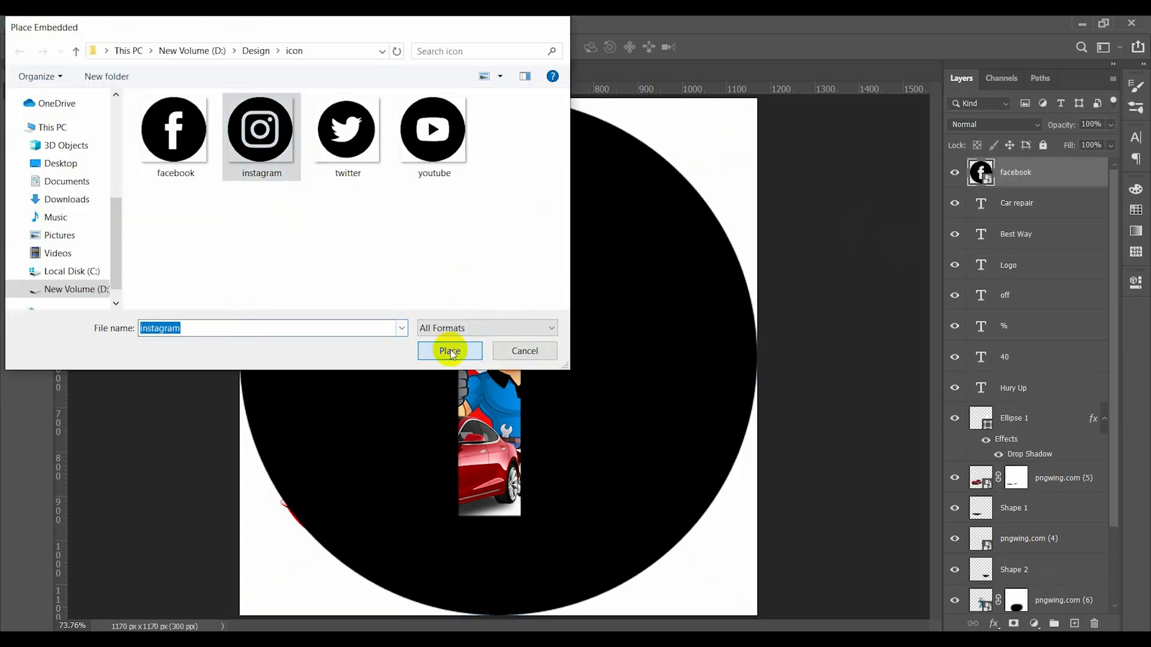
click(450, 351)
key(Return)
- Place the twitter and youtube icon files as embedded images in the design
click(32, 24)
click(71, 307)
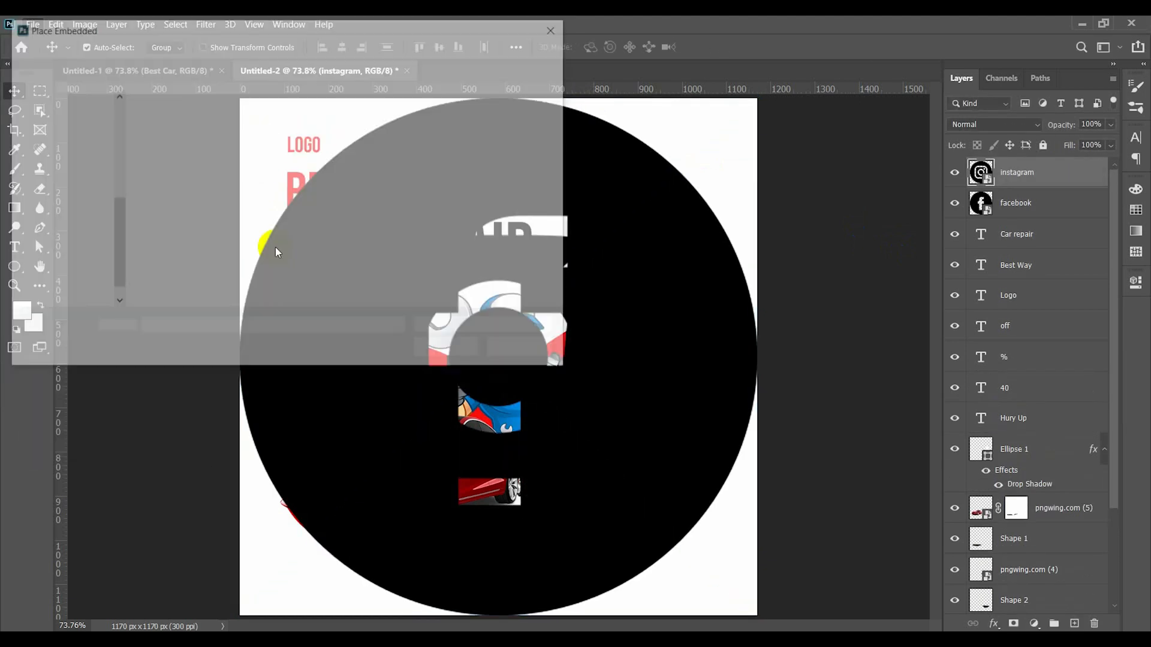
click(342, 129)
click(447, 350)
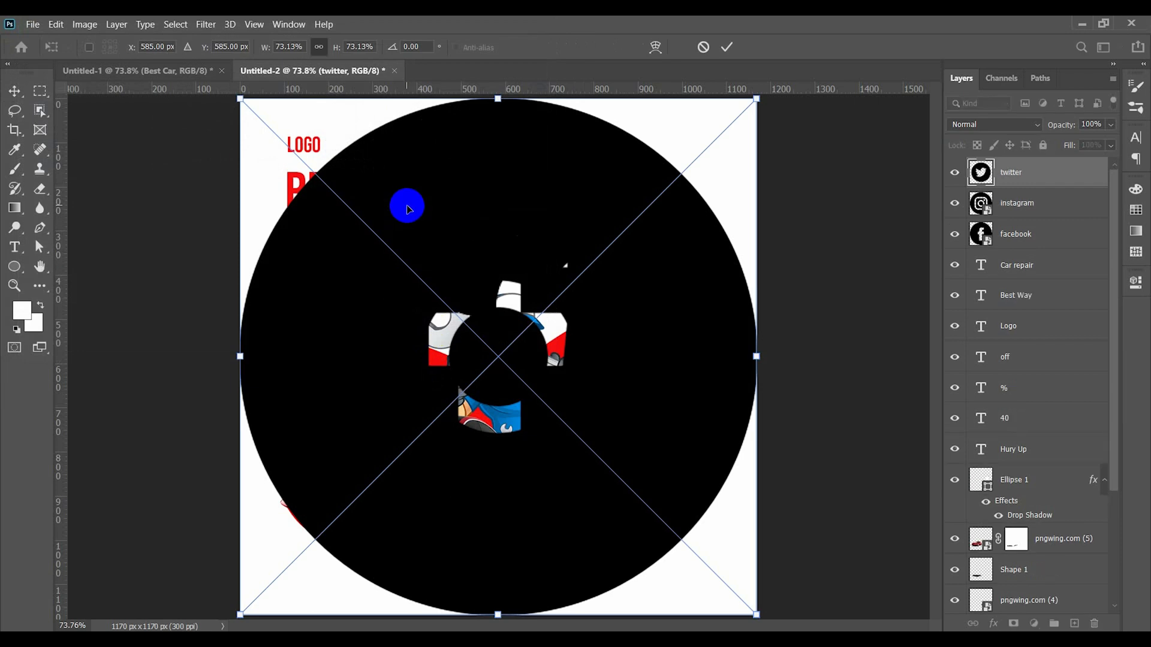
key(Return)
click(32, 25)
click(72, 307)
click(433, 129)
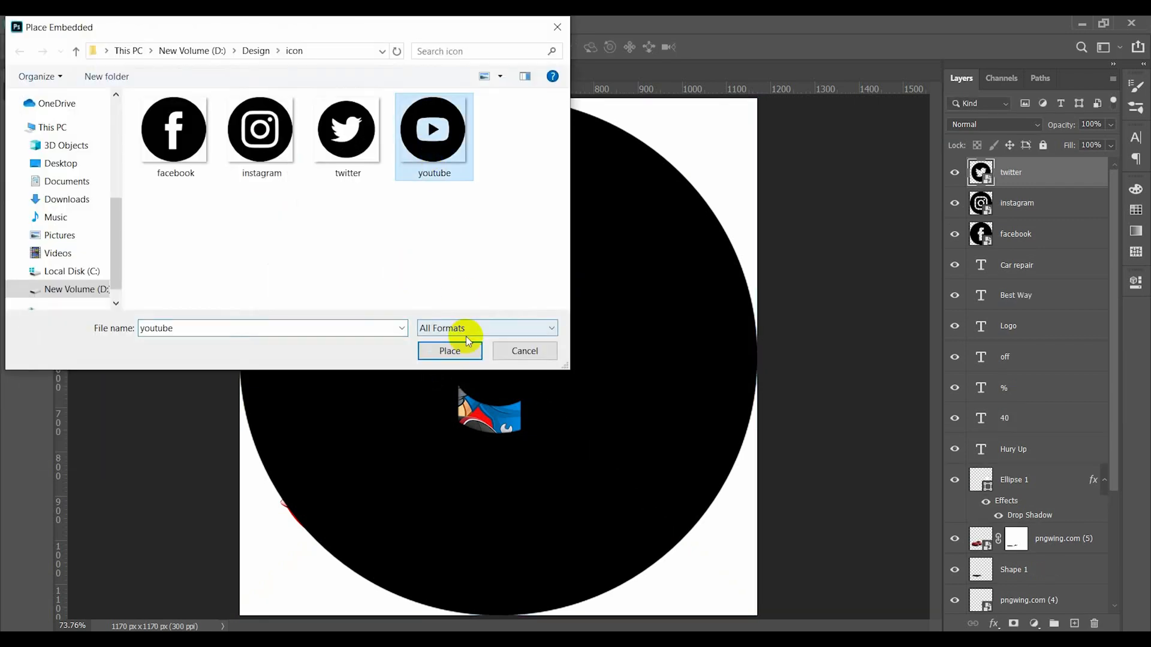
click(466, 345)
key(Return)
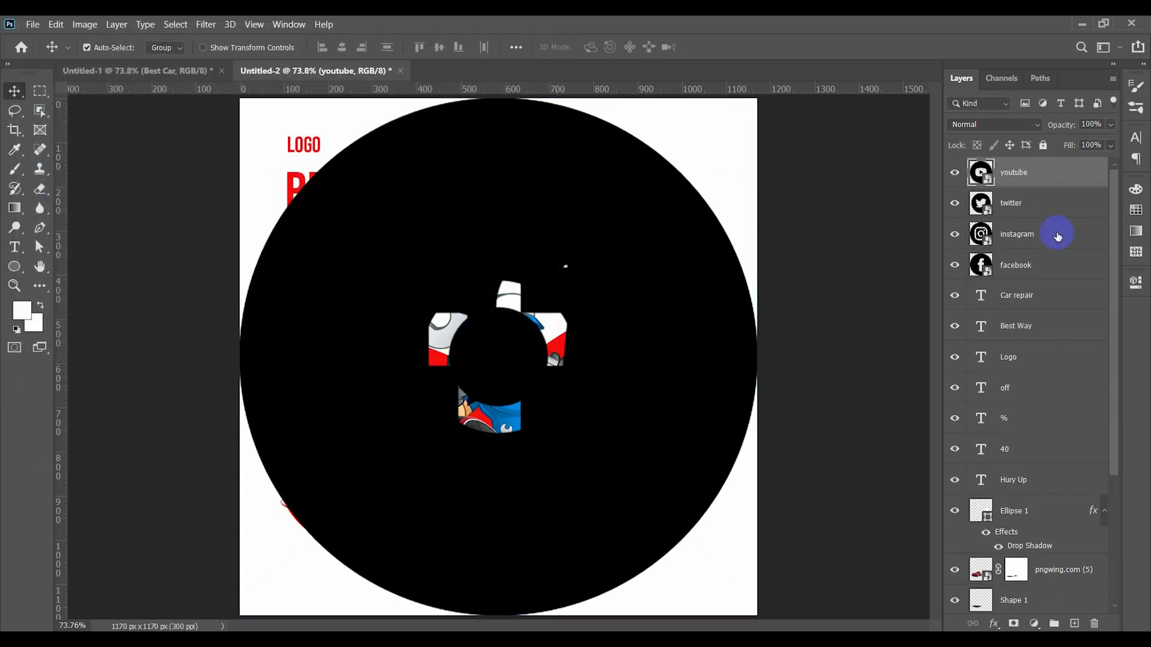
- Select all four social icon layers and scale them down together to small icons
shift+click(1058, 267)
key(ctrl+t)
drag(500, 100, 640, 157)
key(Return)
- Spread the icons into a row ordered Twitter, Instagram, Facebook, YouTube, then align their vertical centers and distribute them evenly
alt+scroll(637, 157, up, 5)
drag(617, 236, 635, 220)
click(691, 247)
drag(657, 231, 794, 233)
drag(649, 234, 470, 234)
drag(662, 235, 583, 231)
drag(439, 149, 784, 264)
click(437, 49)
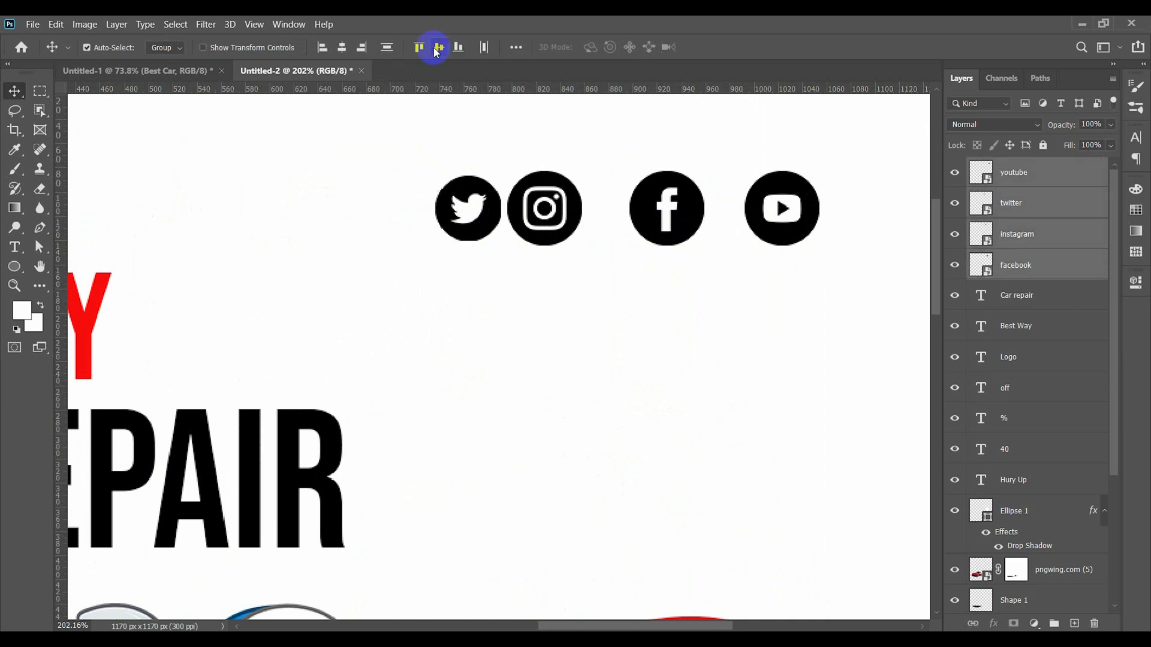
click(484, 47)
- Resize the social icon row and position it in the canvas's upper right corner, level with the logo text
alt+scroll(558, 250, down, 3)
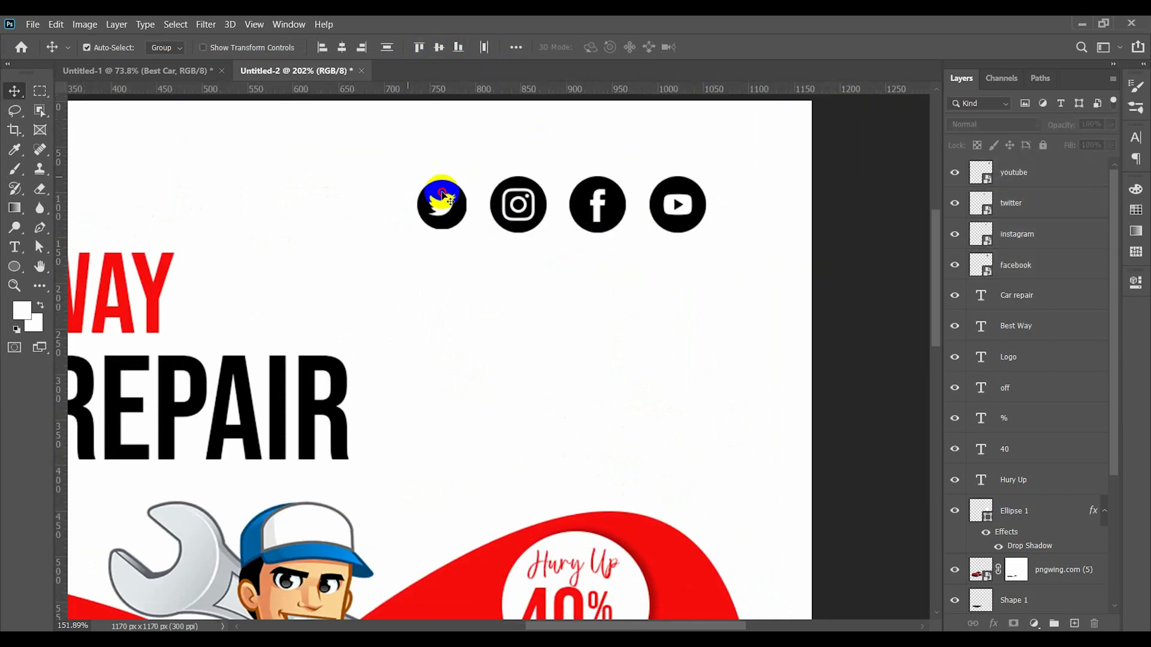
click(684, 226)
drag(683, 226, 714, 198)
key(ctrl+t)
key(Return)
key(ctrl+0)
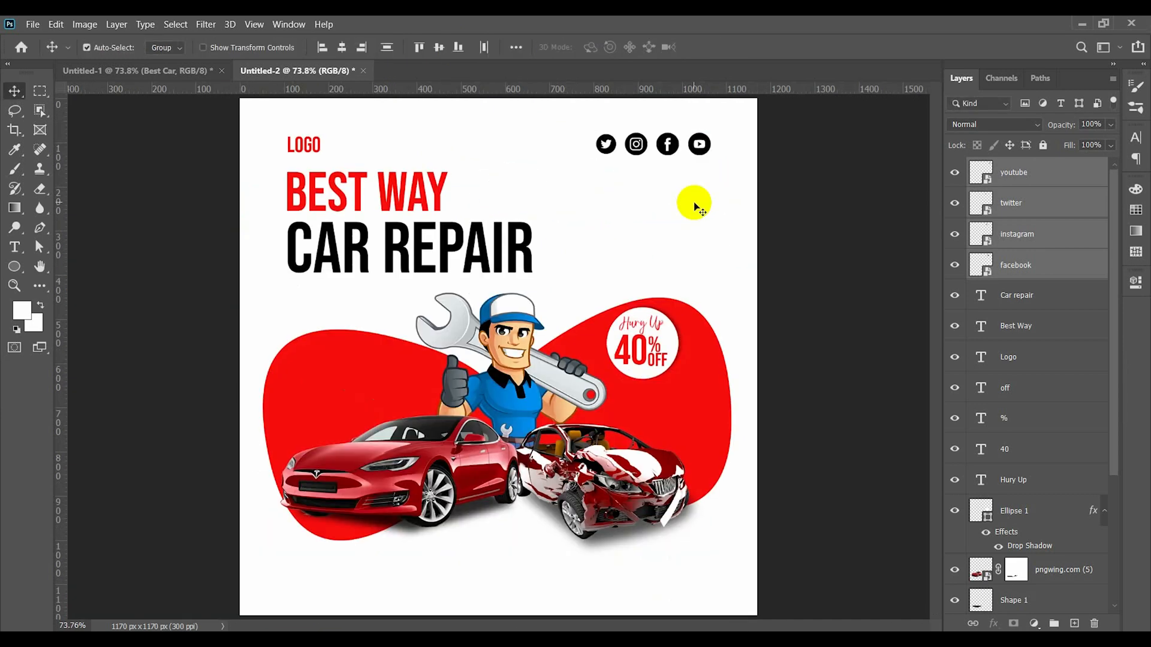
mouse_move(702, 149)
mouse_down()
mouse_move(719, 149)
mouse_move(710, 150)
mouse_up()
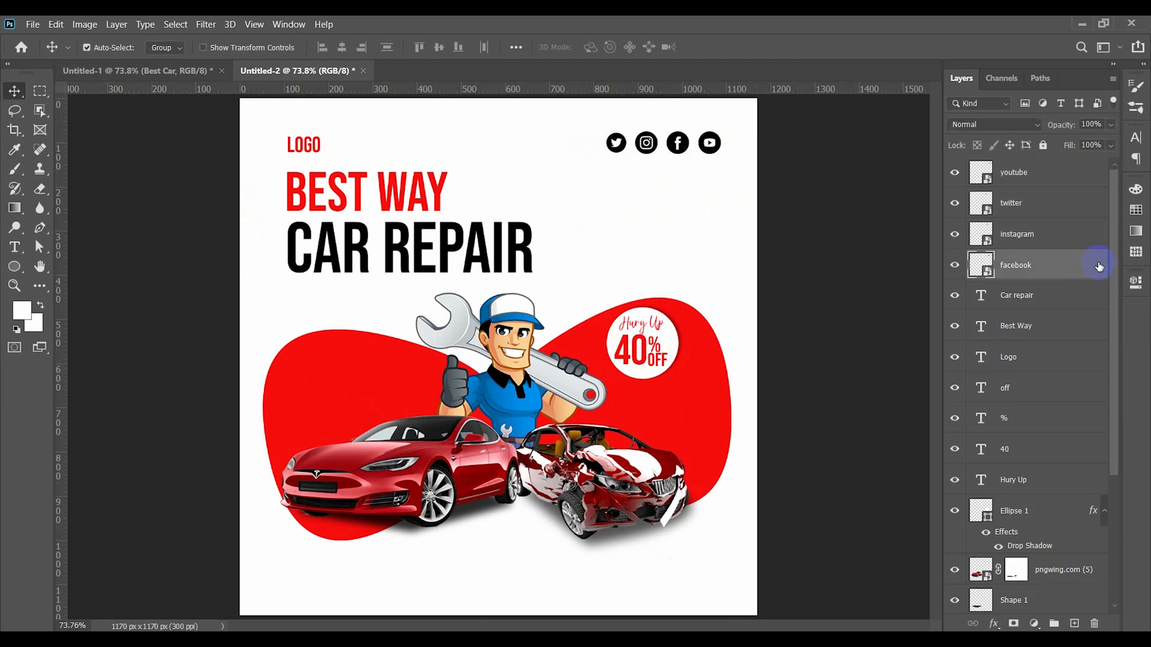
- Apply a red Color Overlay to the Facebook and Instagram icons
double_click(1063, 273)
click(418, 390)
click(914, 216)
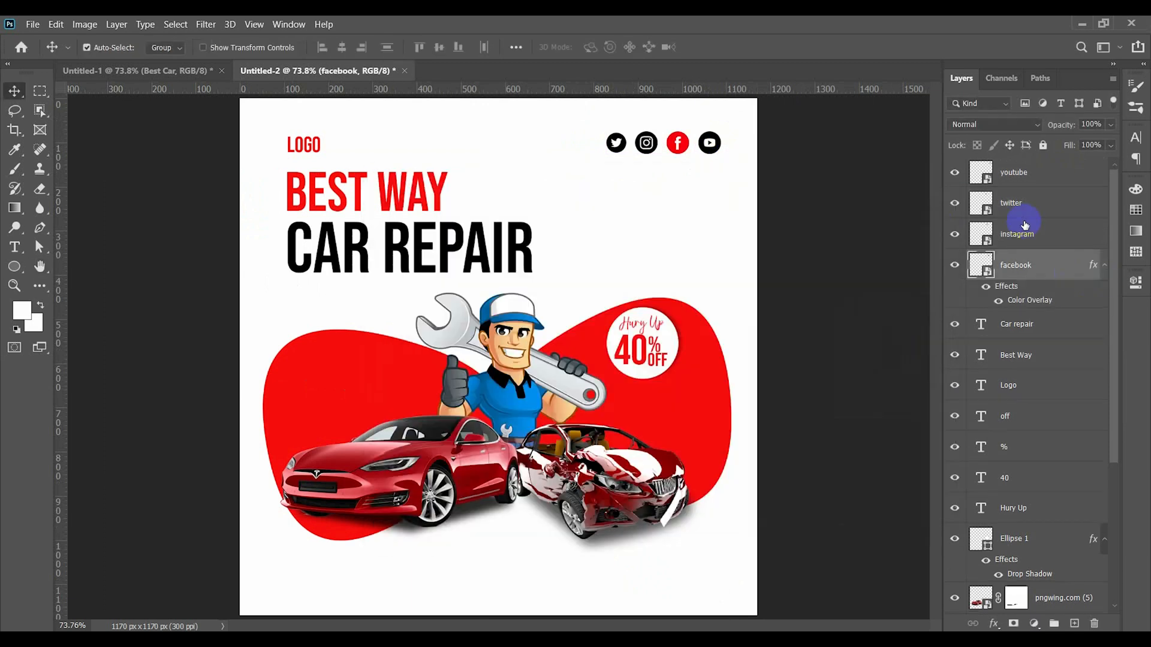
double_click(1025, 227)
click(414, 388)
click(898, 213)
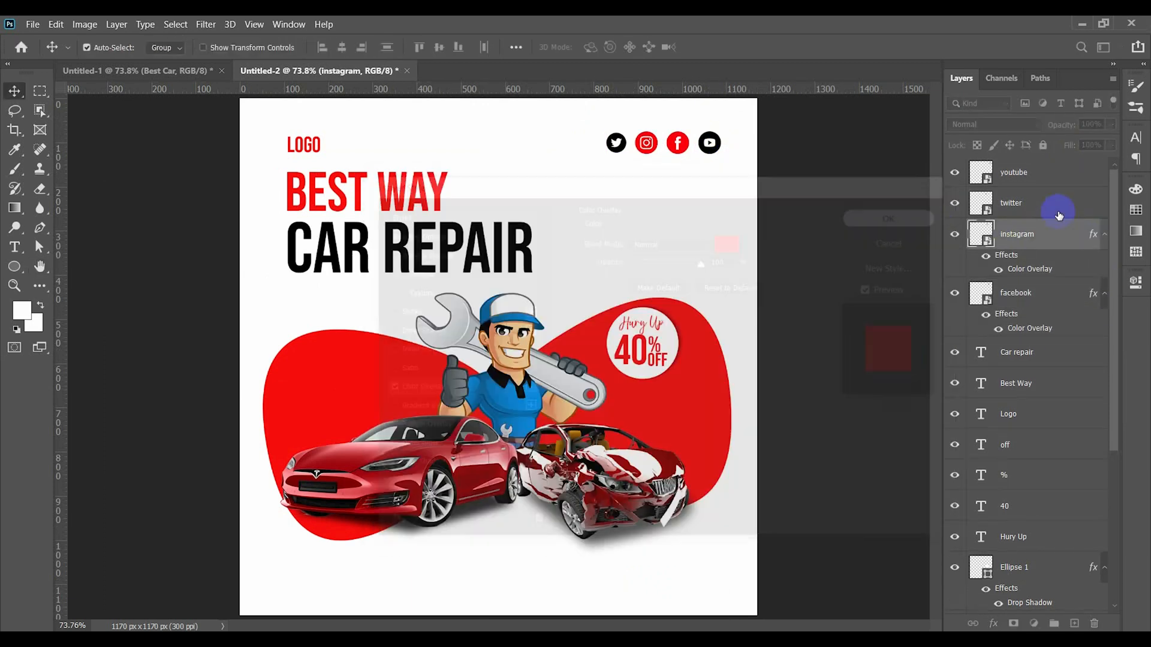
- Apply a red Color Overlay to the Twitter and YouTube icons
double_click(1022, 203)
click(418, 388)
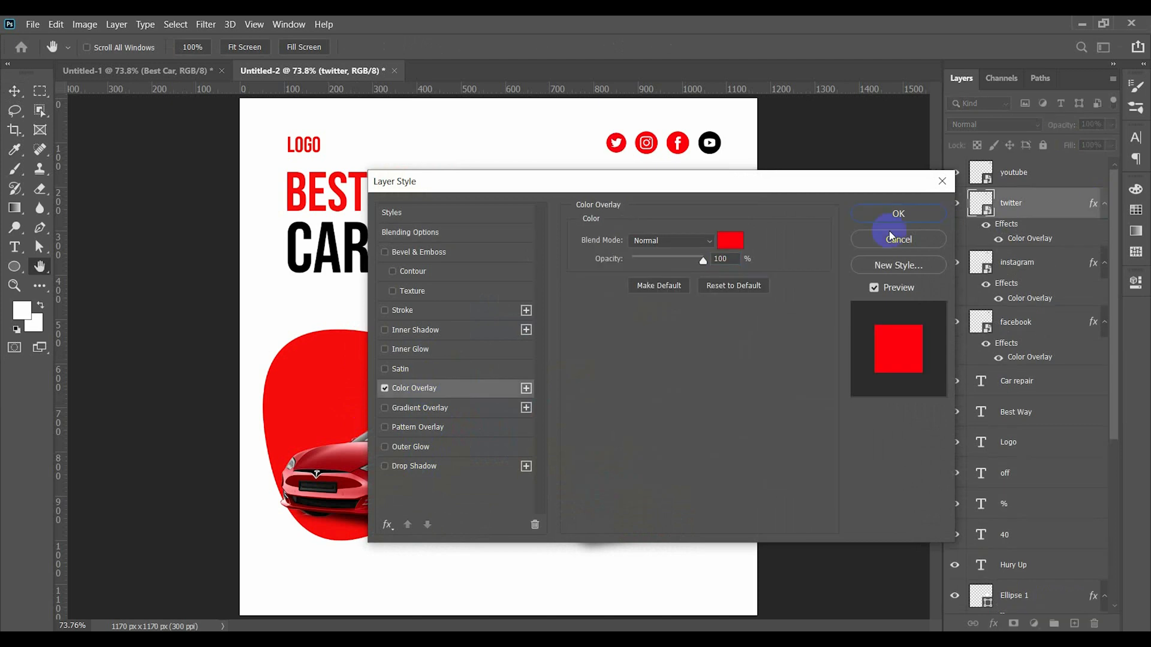
click(920, 215)
double_click(1019, 173)
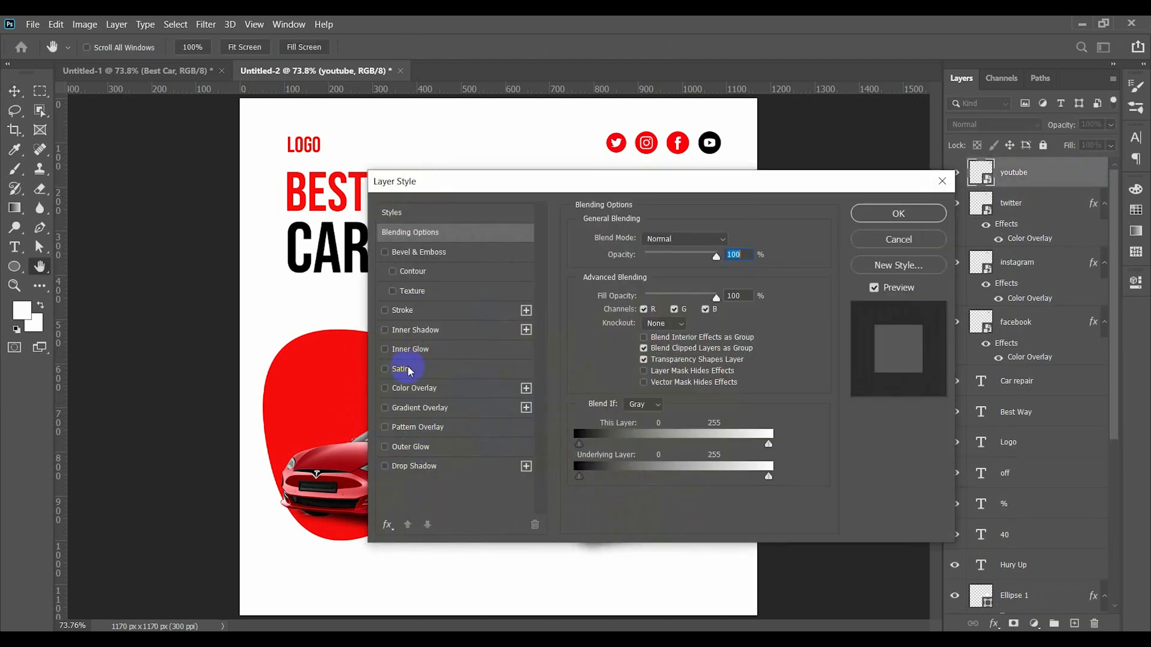
click(414, 388)
click(868, 214)
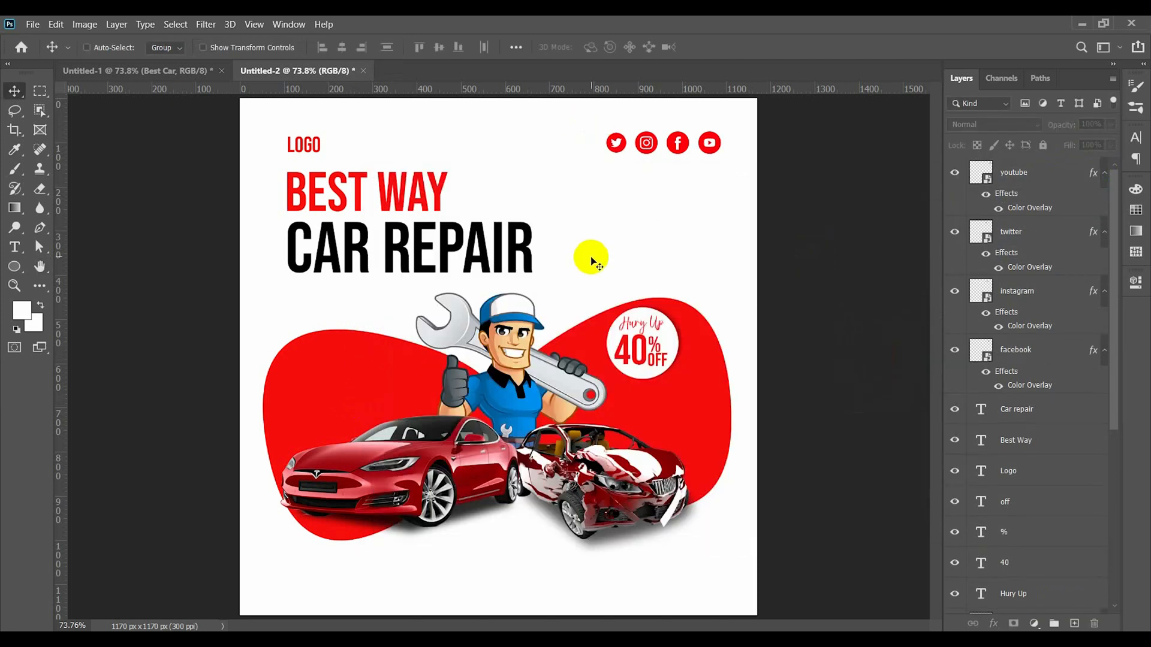
- Reduce the font size of the "Best Way" line and move both headline lines up toward the logo text
scroll(640, 336, down, 2)
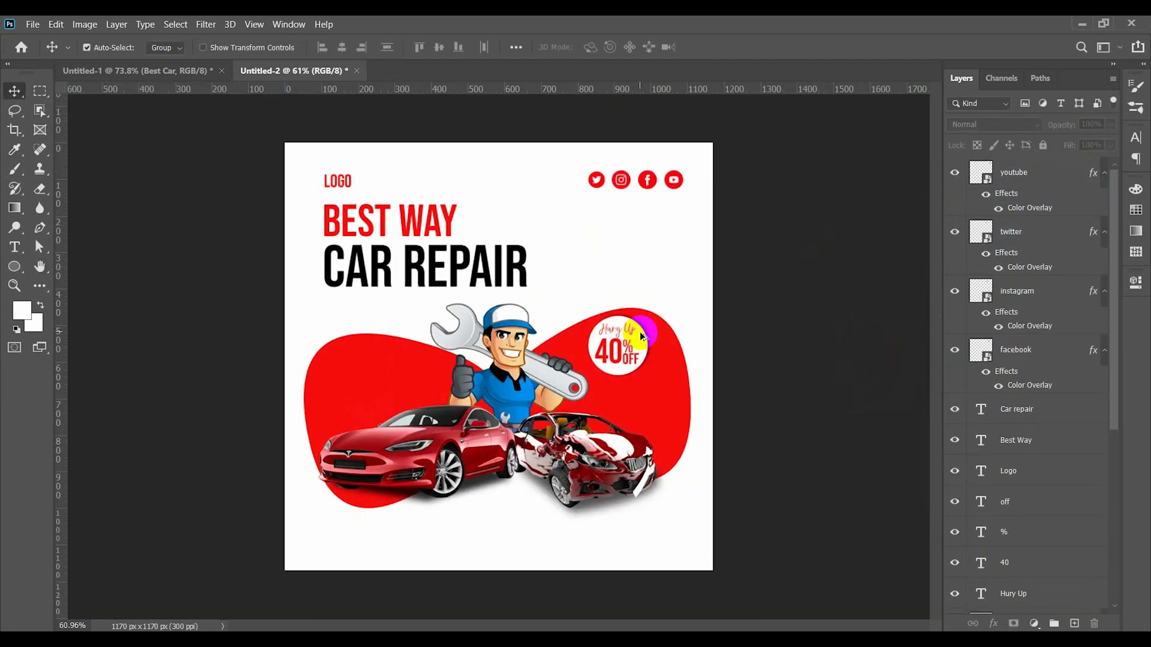
double_click(364, 224)
scroll(387, 45, down, 7)
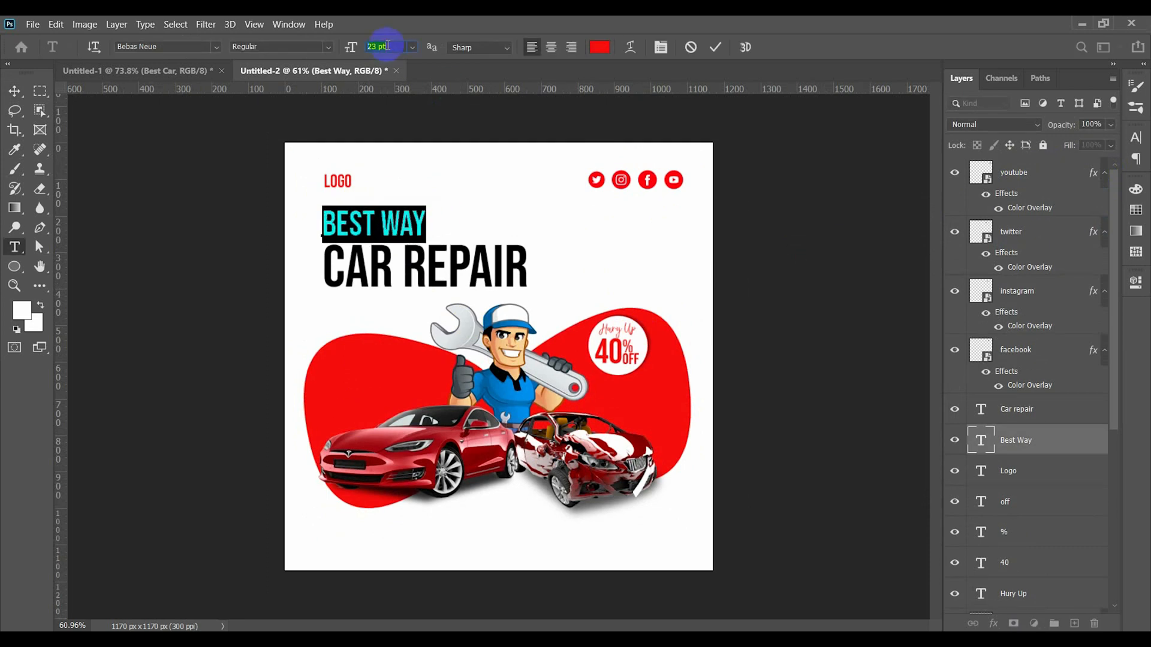
click(713, 48)
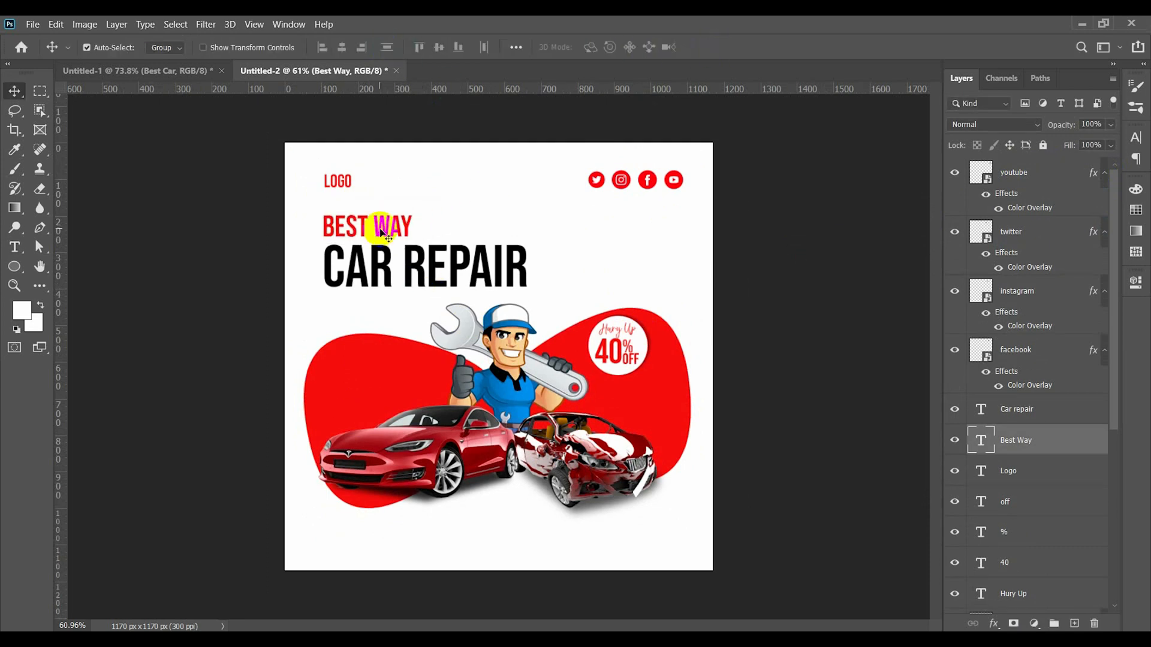
drag(381, 226, 381, 217)
drag(419, 269, 417, 259)
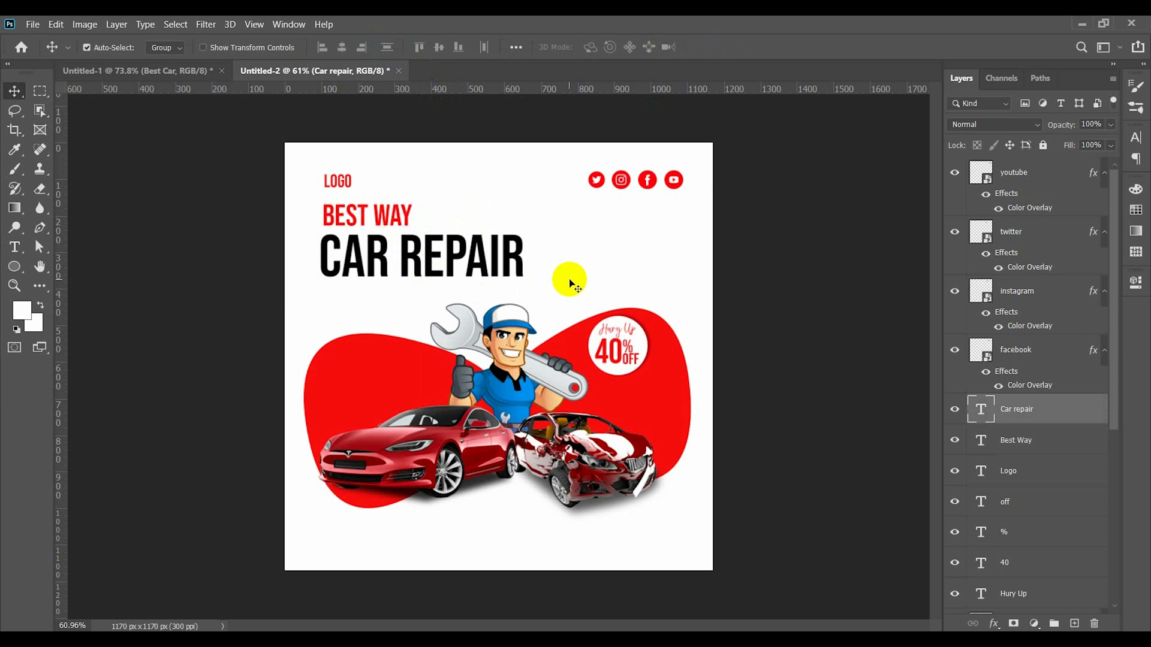
- Select the cars, mechanic, red shapes and badge together and move them slightly down to free space below the headline
drag(315, 318, 696, 530)
drag(597, 470, 593, 484)
click(564, 305)
- Add a lorem ipsum text box below "Car repair" and set it in Lato at 6 pt
scroll(410, 338, up, 3)
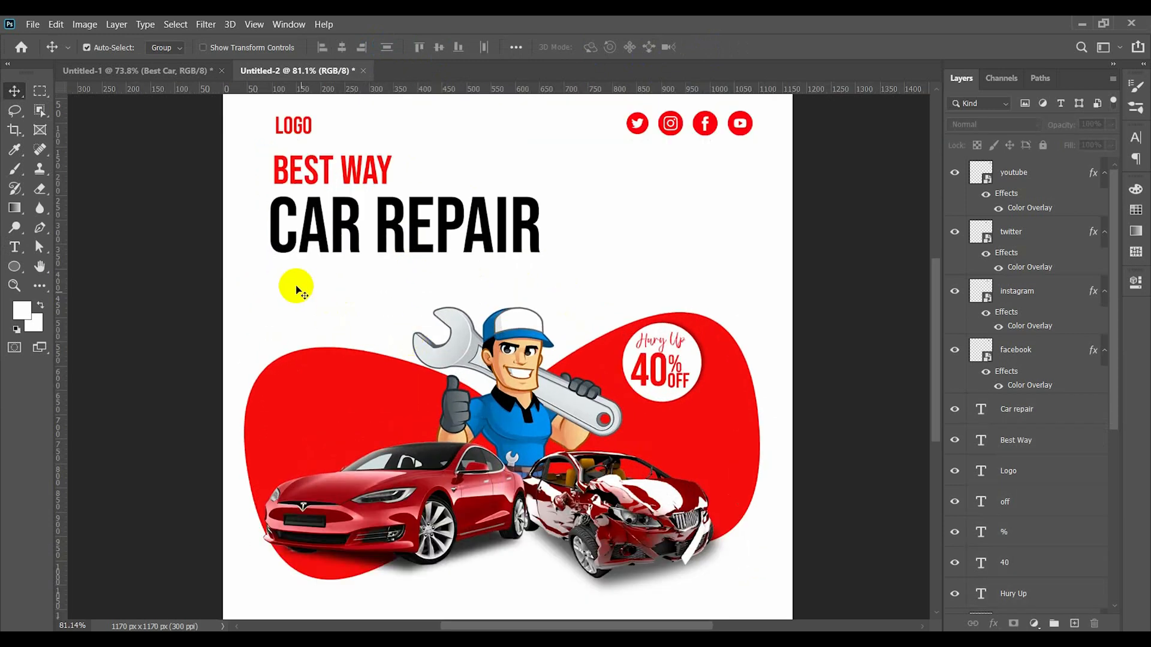
click(23, 249)
drag(274, 267, 689, 298)
scroll(392, 47, down, 10)
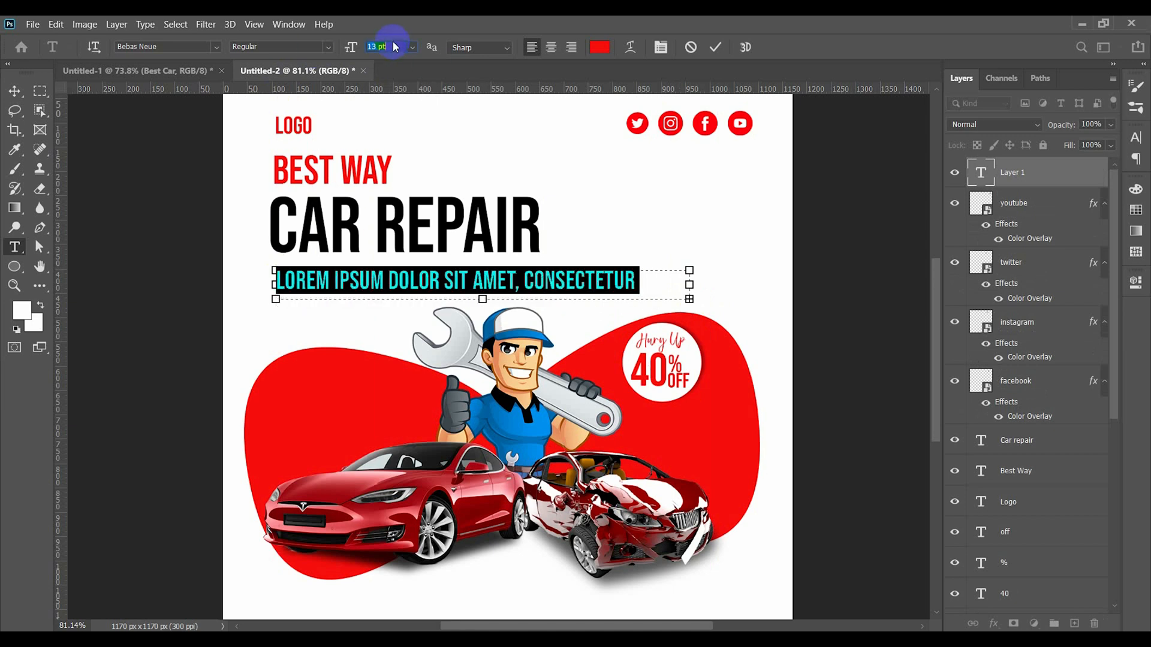
click(217, 47)
click(203, 114)
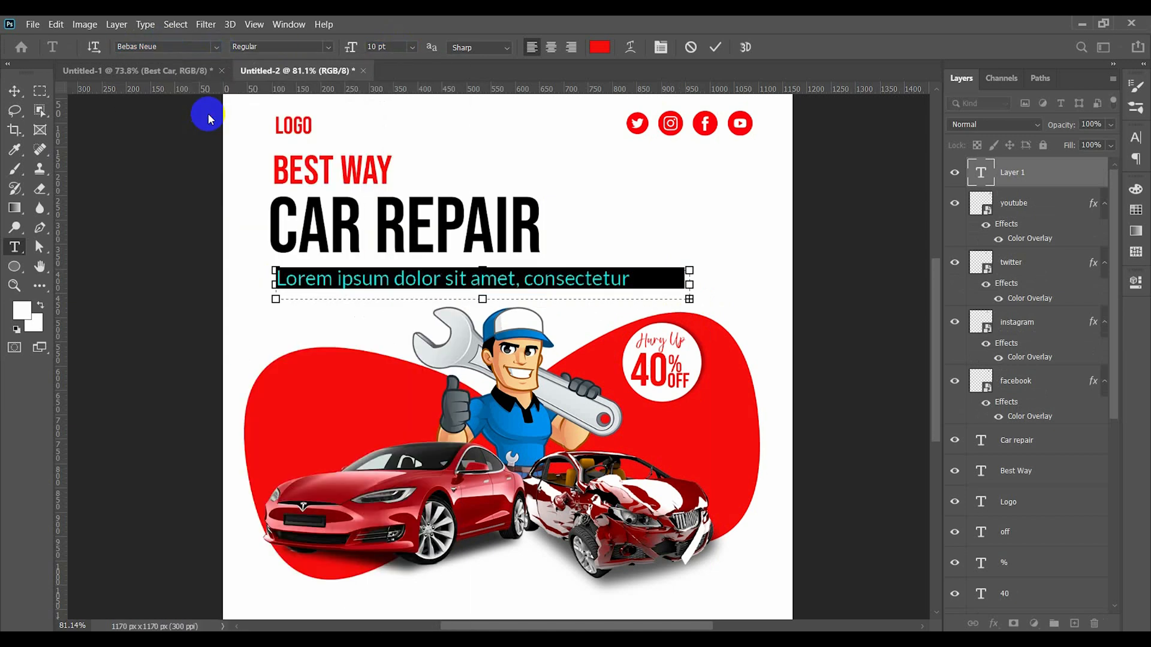
scroll(396, 45, down, 4)
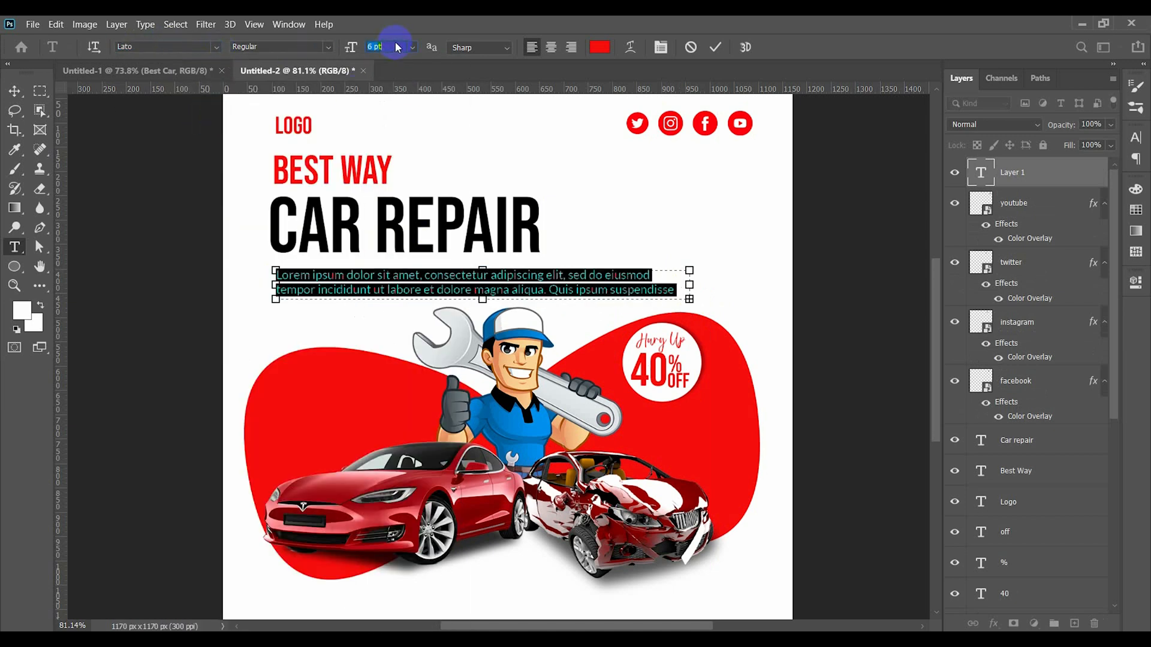
click(718, 49)
- Color the whole lorem ipsum paragraph black (000000)
click(16, 93)
double_click(459, 290)
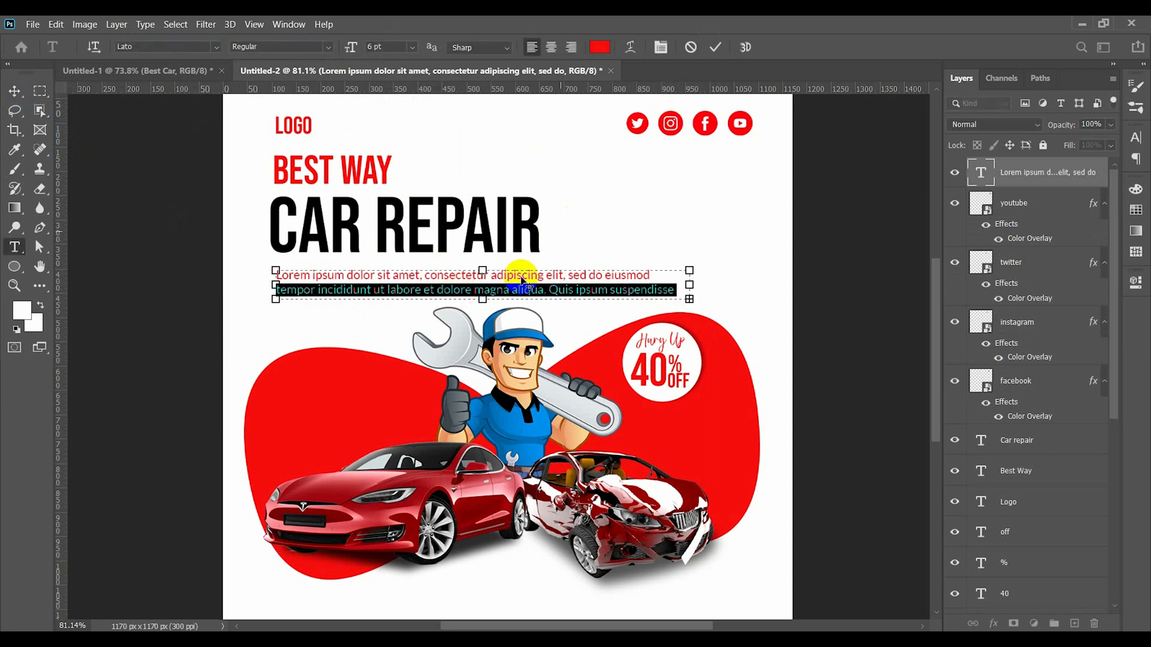
key(ctrl+a)
click(599, 46)
click(760, 558)
click(1056, 367)
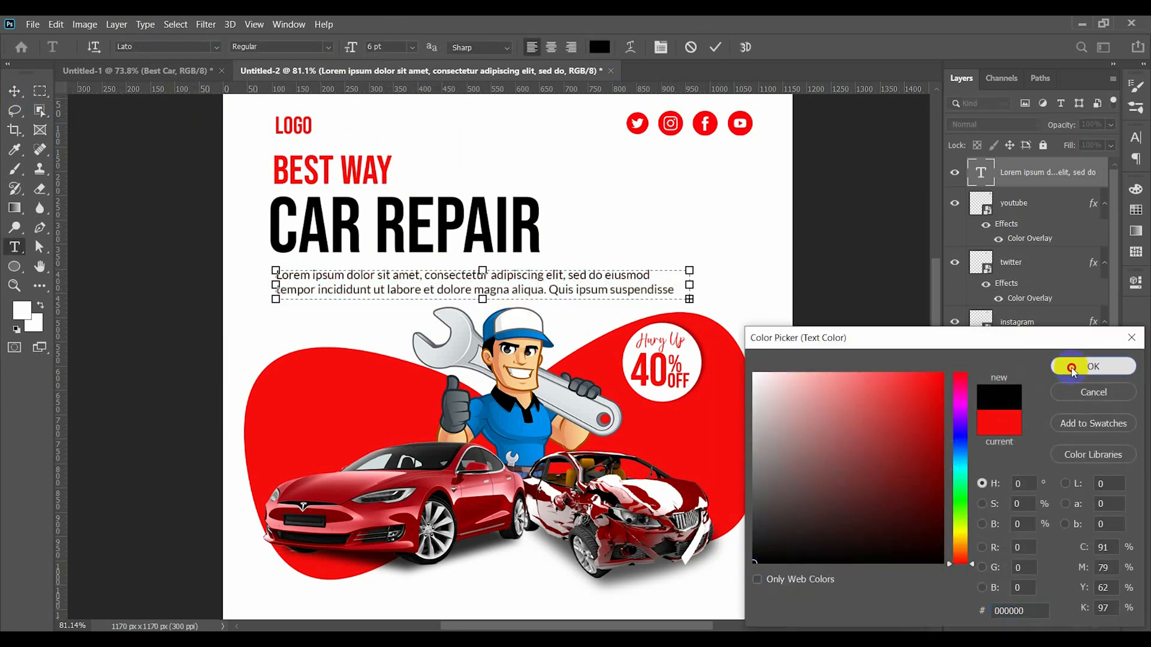
click(717, 48)
- Set the paragraph's font style to Light and line it up with the left edge of the headline
click(329, 47)
click(311, 90)
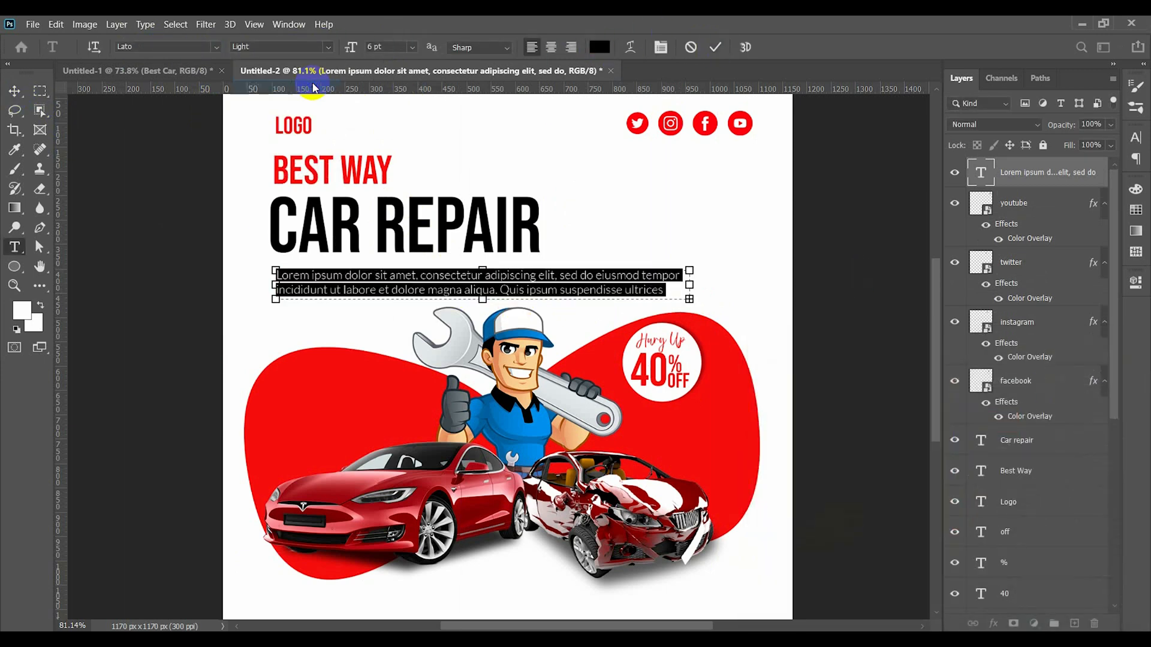
click(717, 48)
click(15, 90)
drag(322, 276, 321, 274)
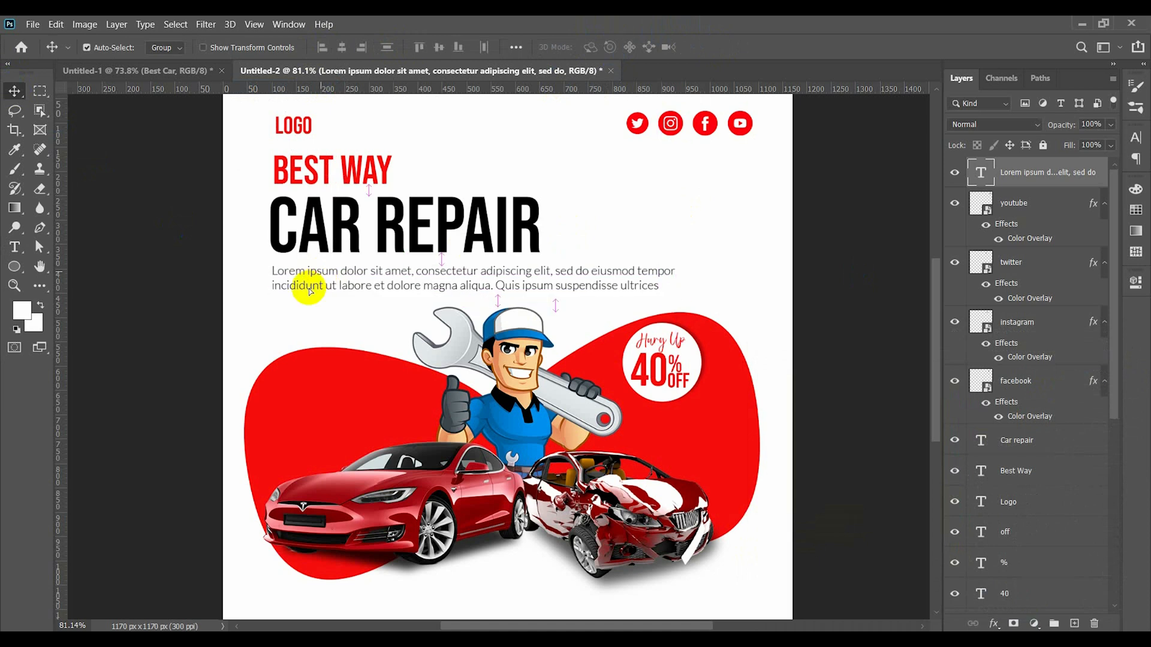
click(285, 329)
scroll(329, 240, down, 1)
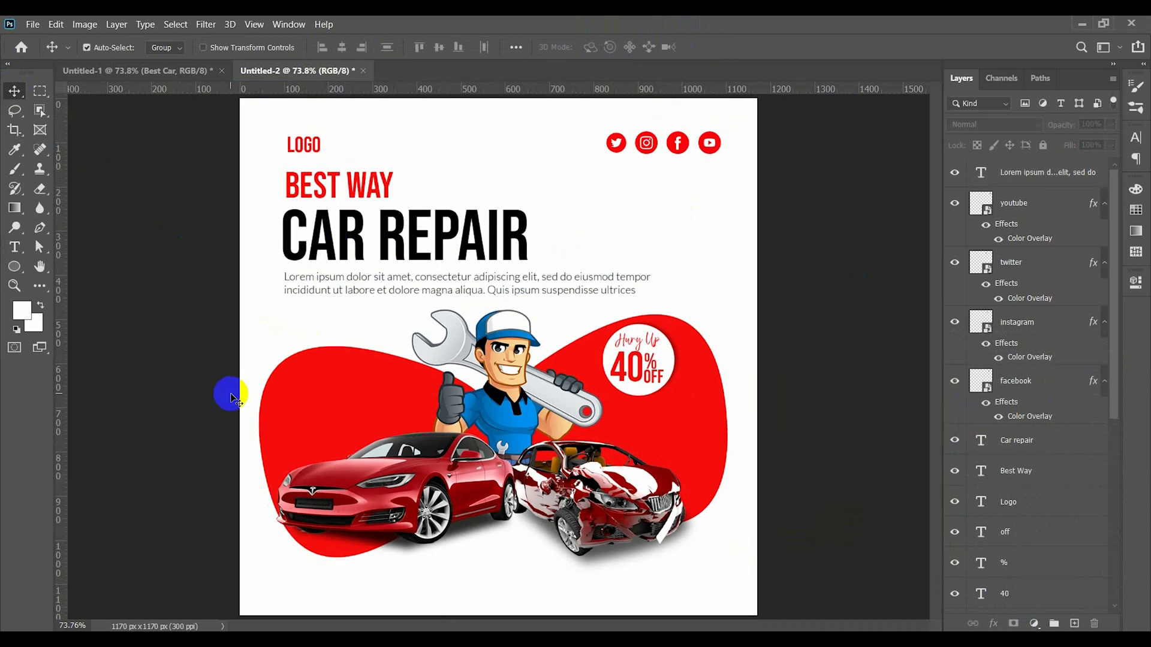
- Draw a rounded rectangle about 187 by 42 px near the canvas's lower left corner and fill it red
click(15, 267)
scroll(293, 594, up, 2)
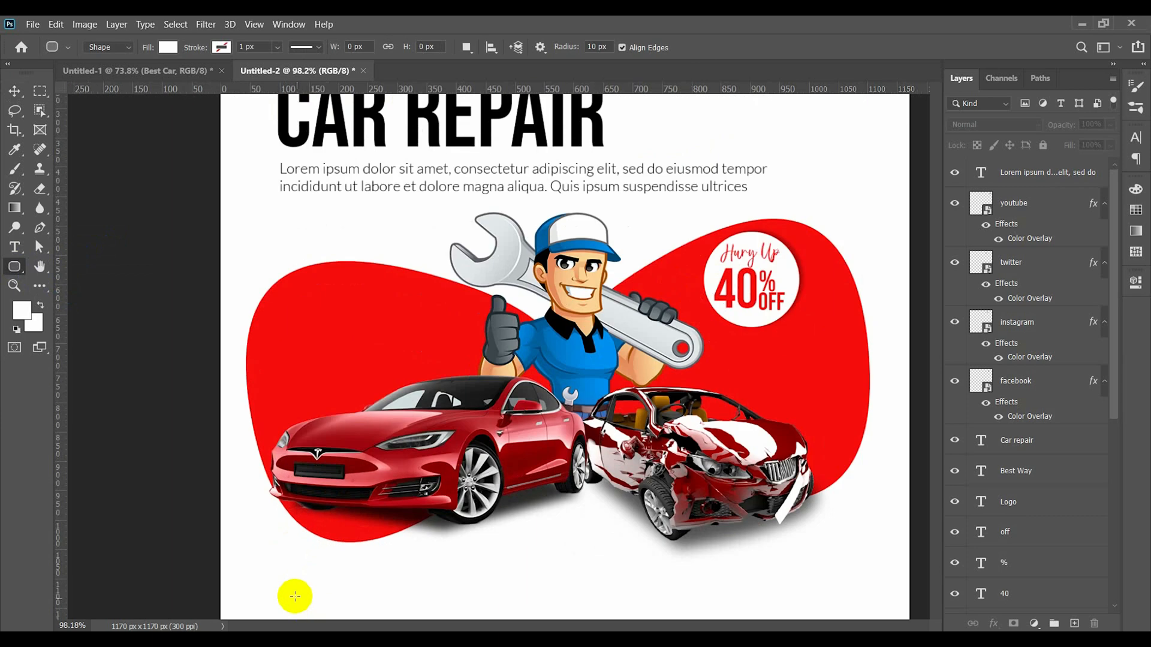
scroll(282, 557, down, 1)
drag(267, 510, 378, 535)
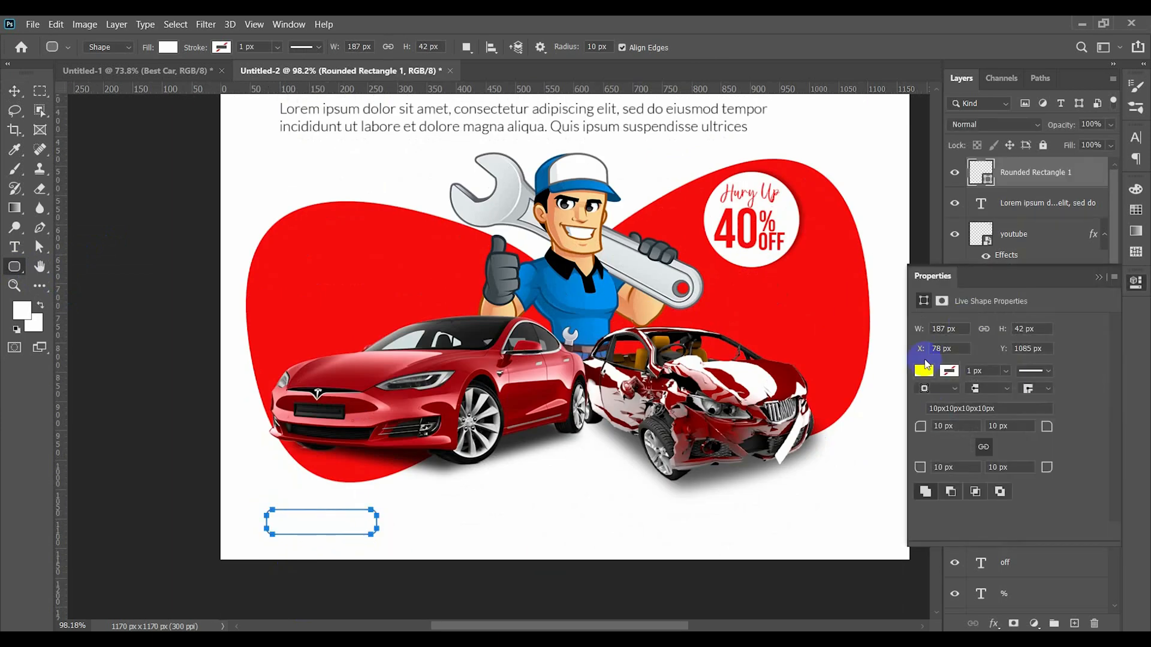
click(924, 371)
click(941, 448)
- Set all corner radii of the red rounded rectangle to 21 px
click(19, 95)
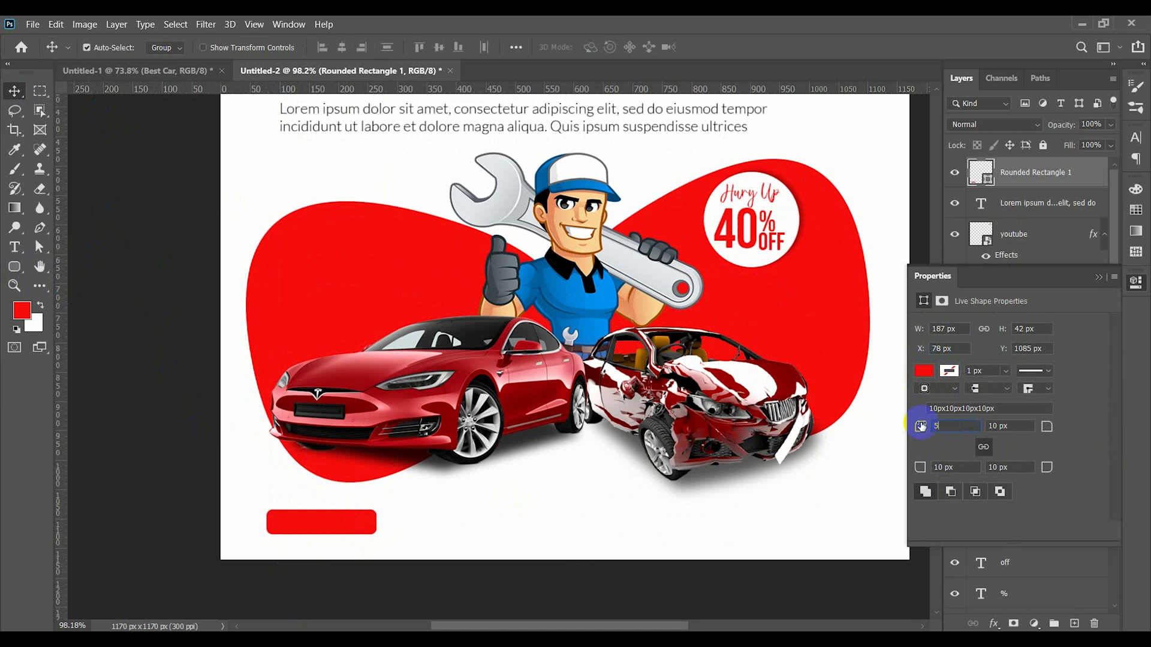
click(18, 269)
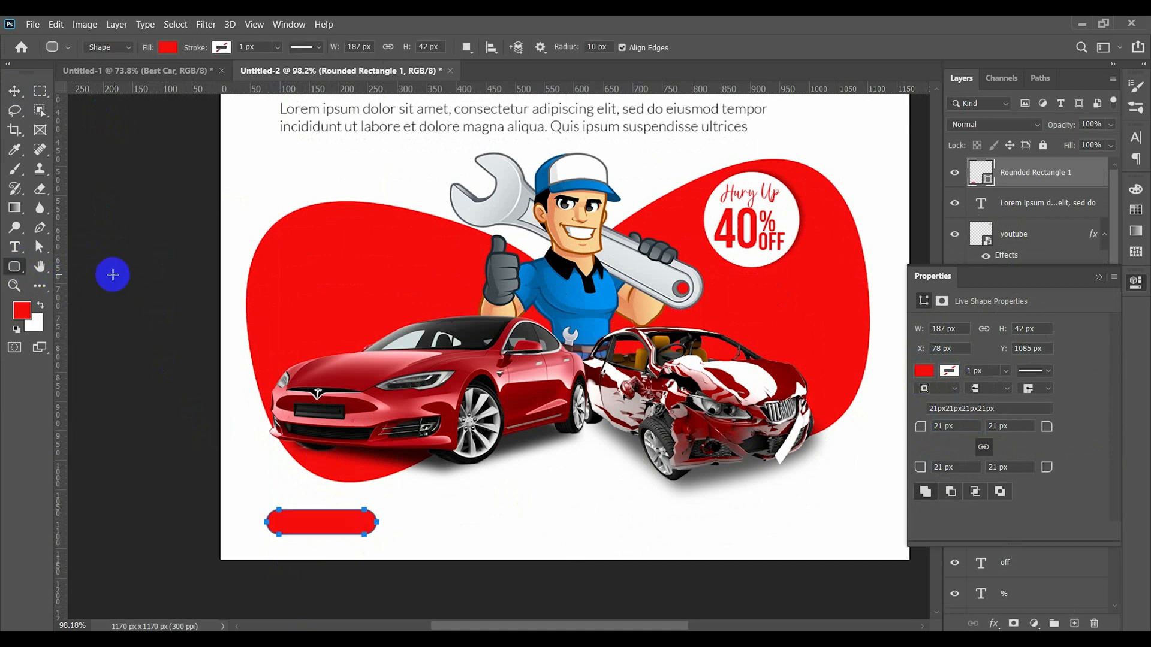
click(113, 275)
click(614, 308)
click(14, 90)
click(110, 179)
- Draw a white circle about 30 px wide inside the left end of the red pill shape
right_click(16, 268)
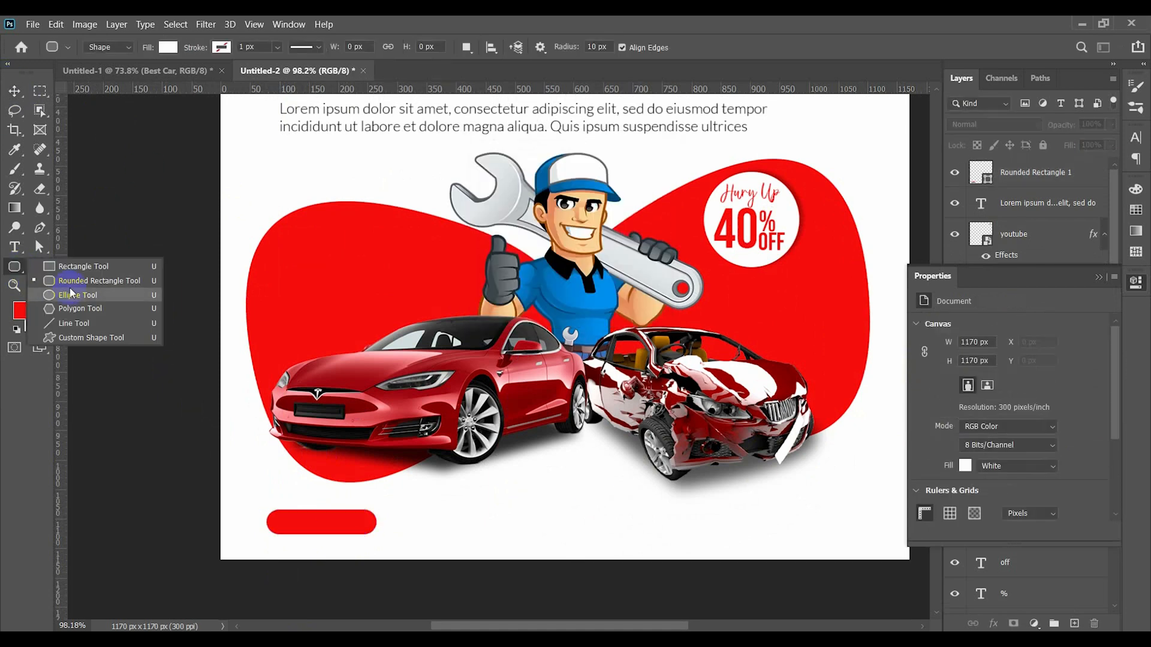
click(71, 294)
scroll(267, 542, up, 5)
drag(276, 489, 291, 503)
click(1098, 277)
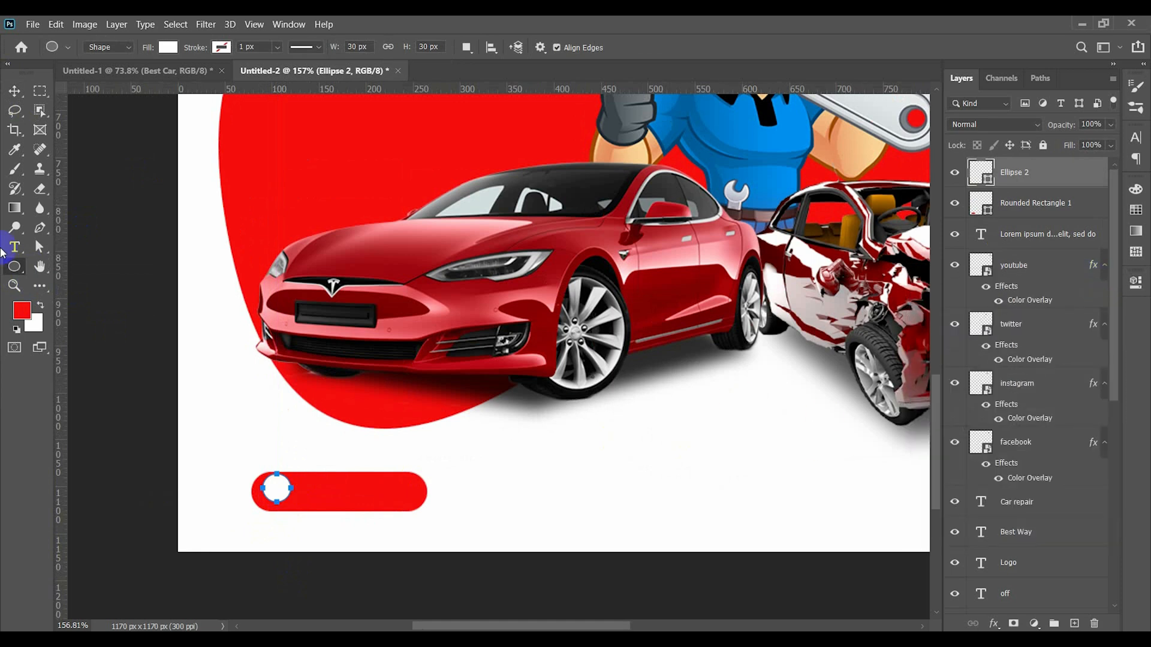
- Reposition the white circle so it sits vertically centered inside the left end of the red pill shape
key(v)
drag(268, 494, 269, 494)
scroll(273, 492, up, 4)
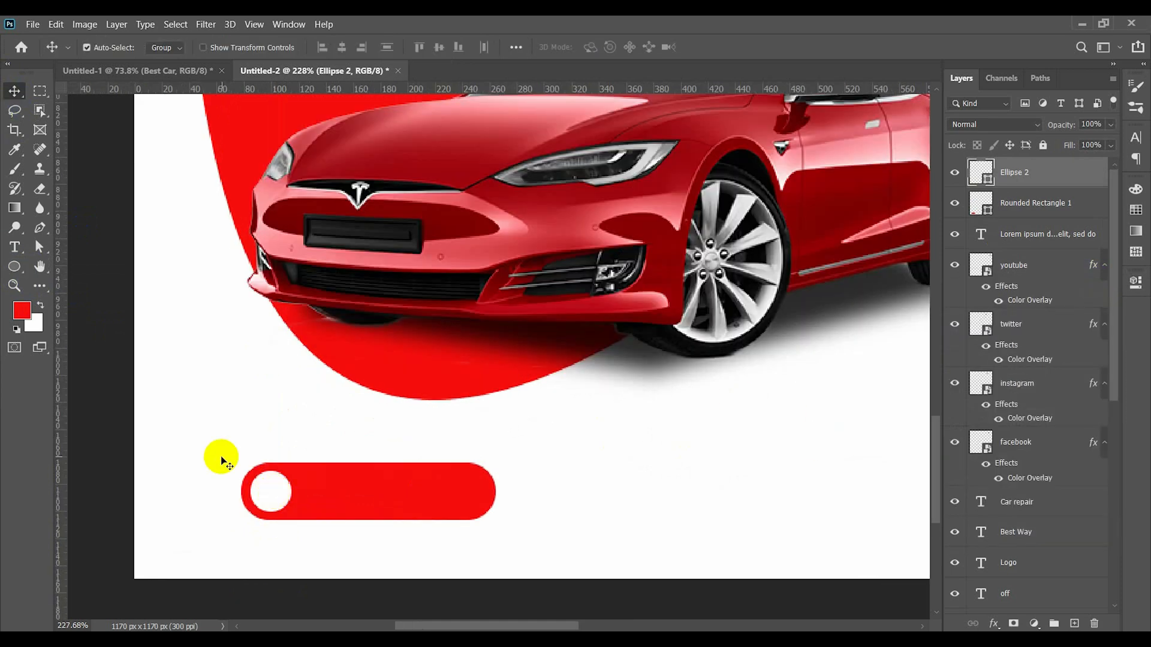
click(115, 309)
click(32, 24)
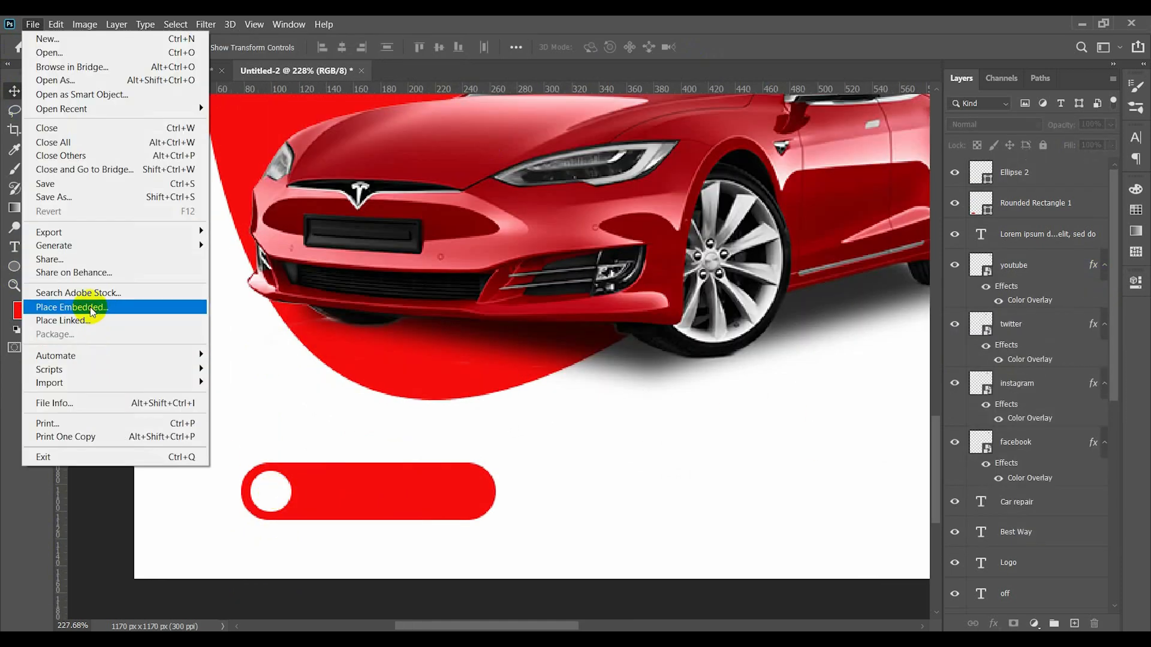
click(78, 308)
click(522, 350)
- Open the image ContactIcons6_generated.jpg and unlock its background layer
click(32, 24)
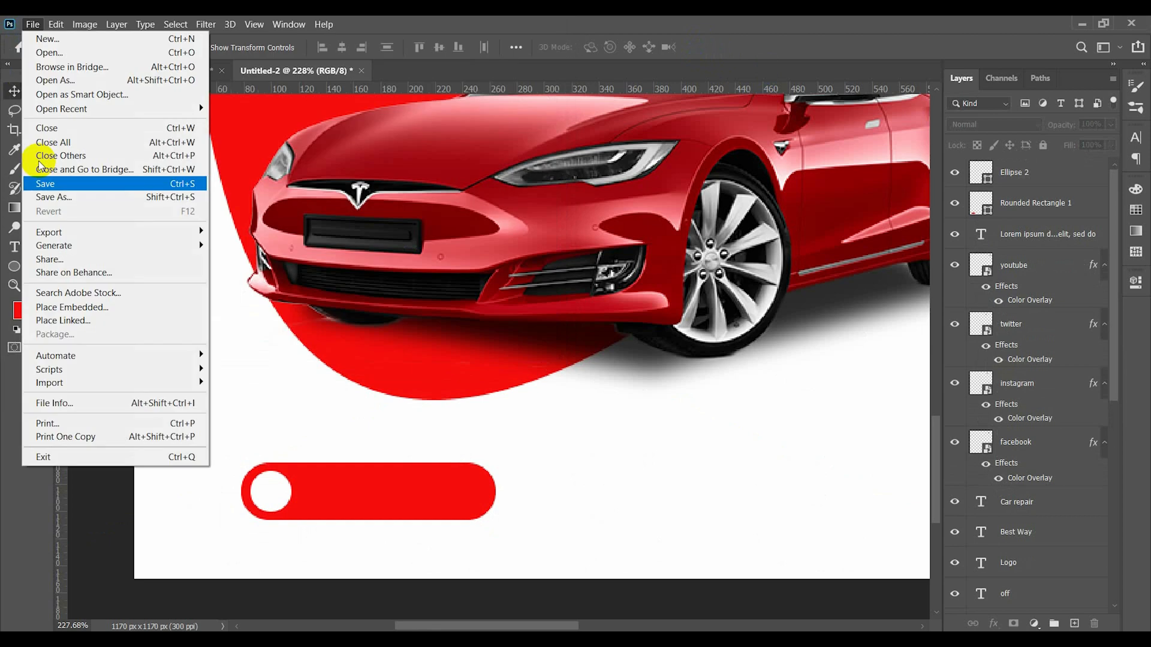
click(51, 52)
click(427, 144)
click(454, 378)
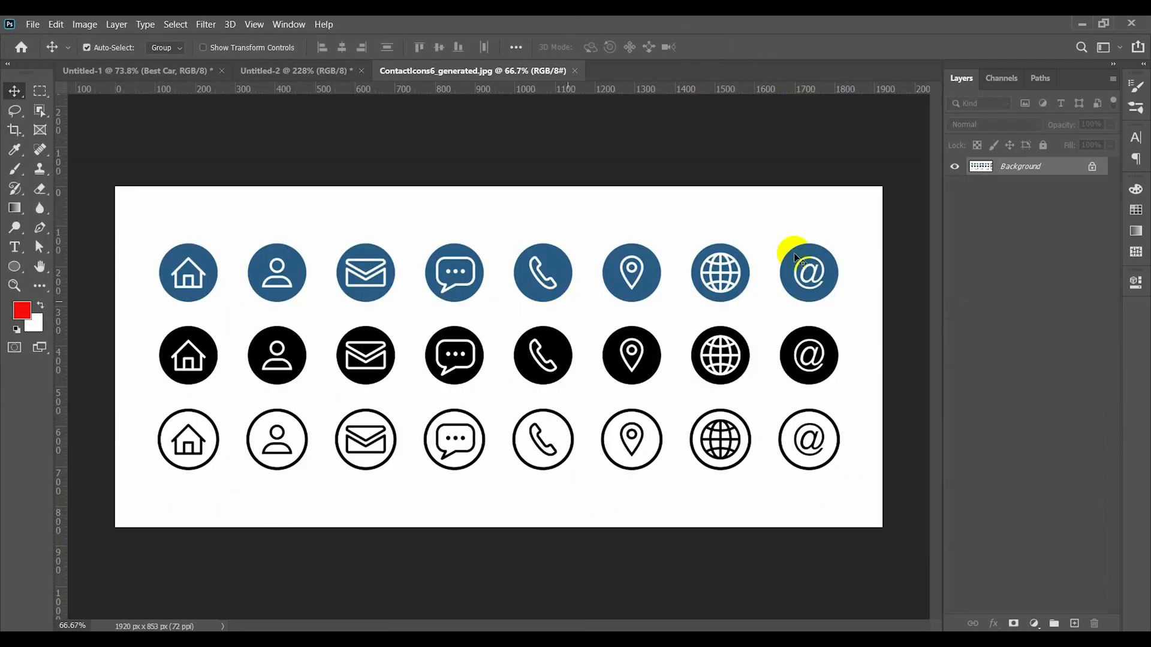
click(1092, 167)
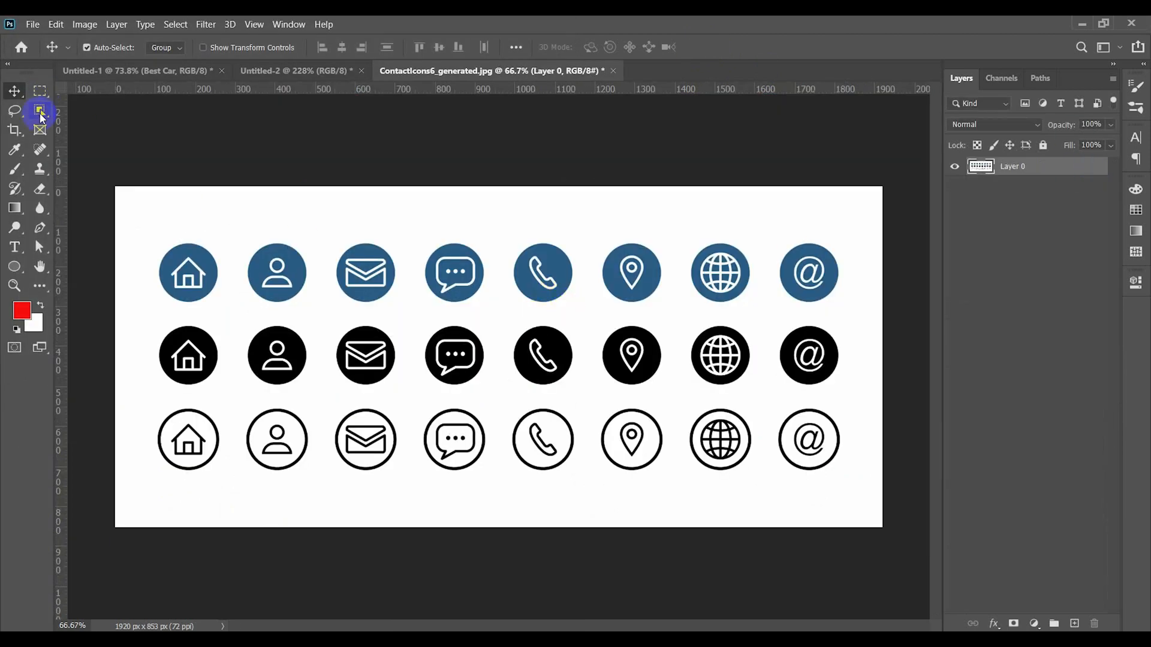
- Delete the white background around the contact icons and the white areas inside the outlined phone icon
drag(41, 115, 93, 140)
click(333, 239)
key(Delete)
click(543, 438)
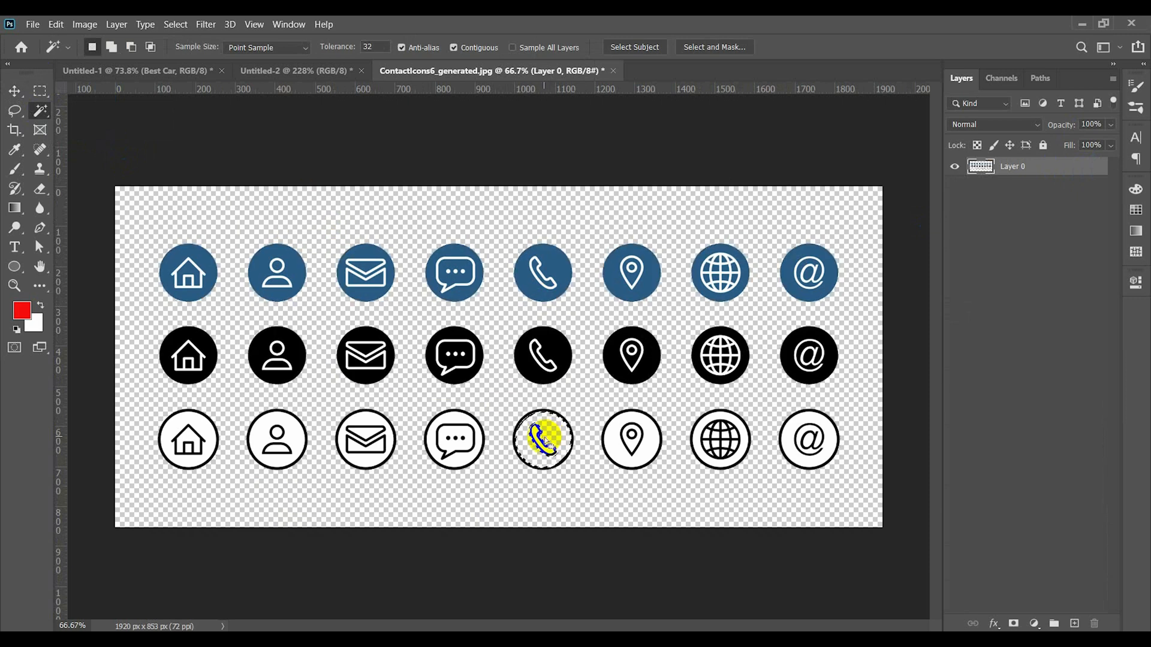
scroll(541, 439, up, 5)
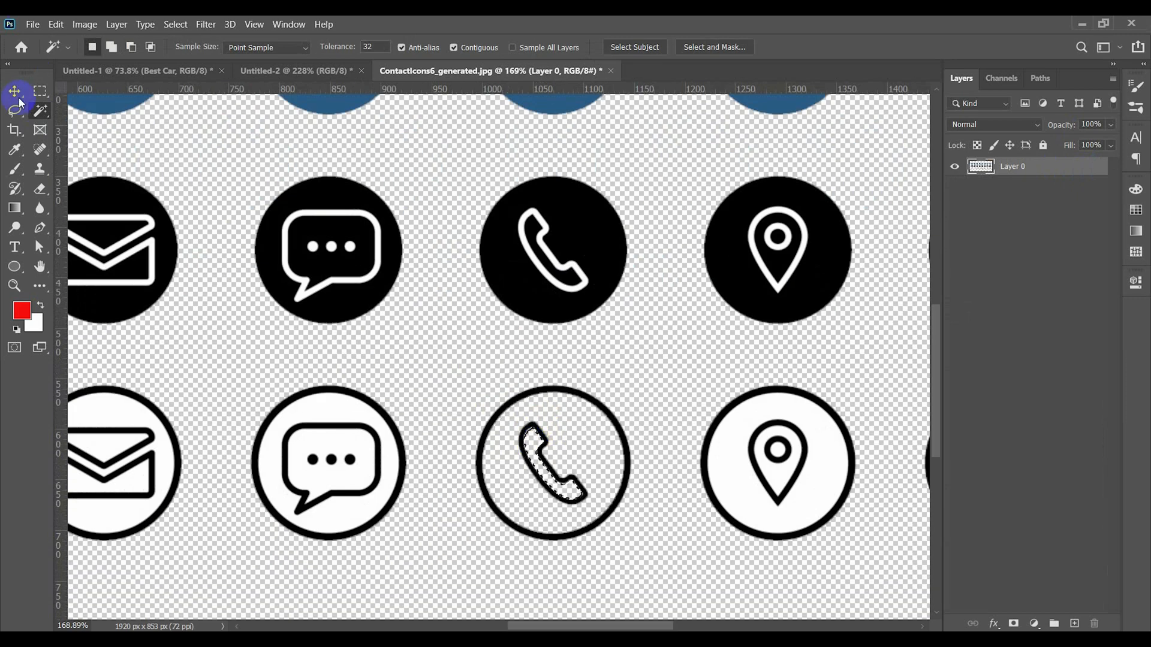
- Copy the outlined phone icon into the Untitled-2 design over the red pill and convert its layer to a smart object
click(39, 91)
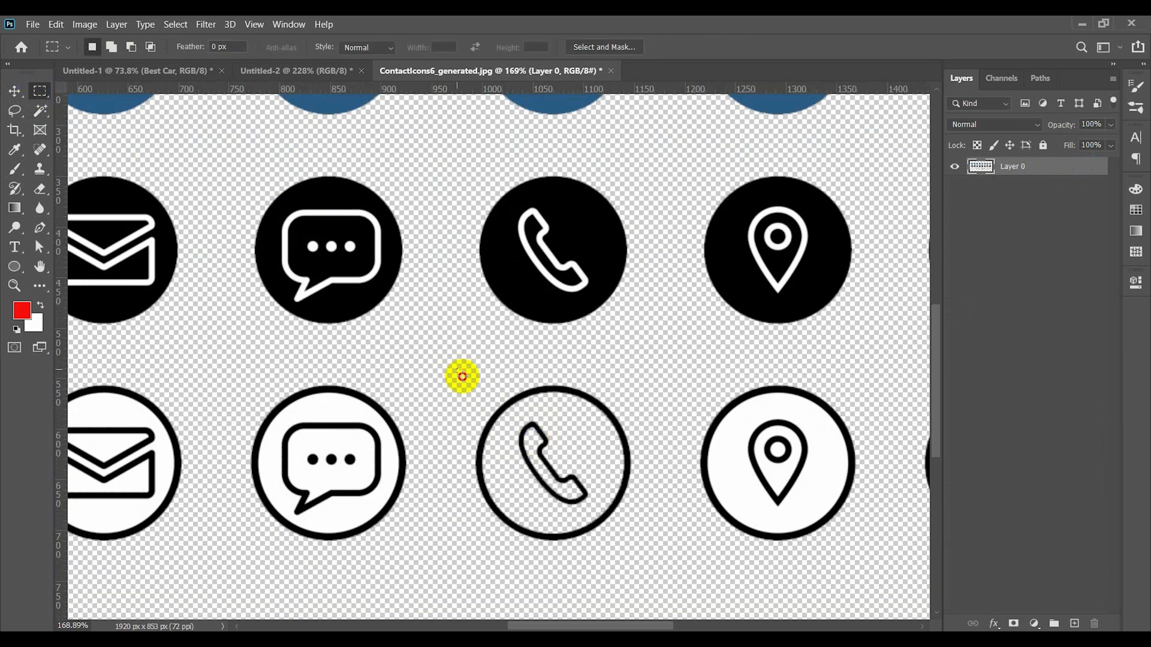
drag(462, 377, 645, 564)
click(14, 91)
mouse_move(559, 396)
mouse_down()
mouse_move(574, 387)
mouse_move(270, 78)
mouse_move(333, 215)
mouse_up()
drag(195, 526, 370, 463)
right_click(1076, 176)
click(914, 208)
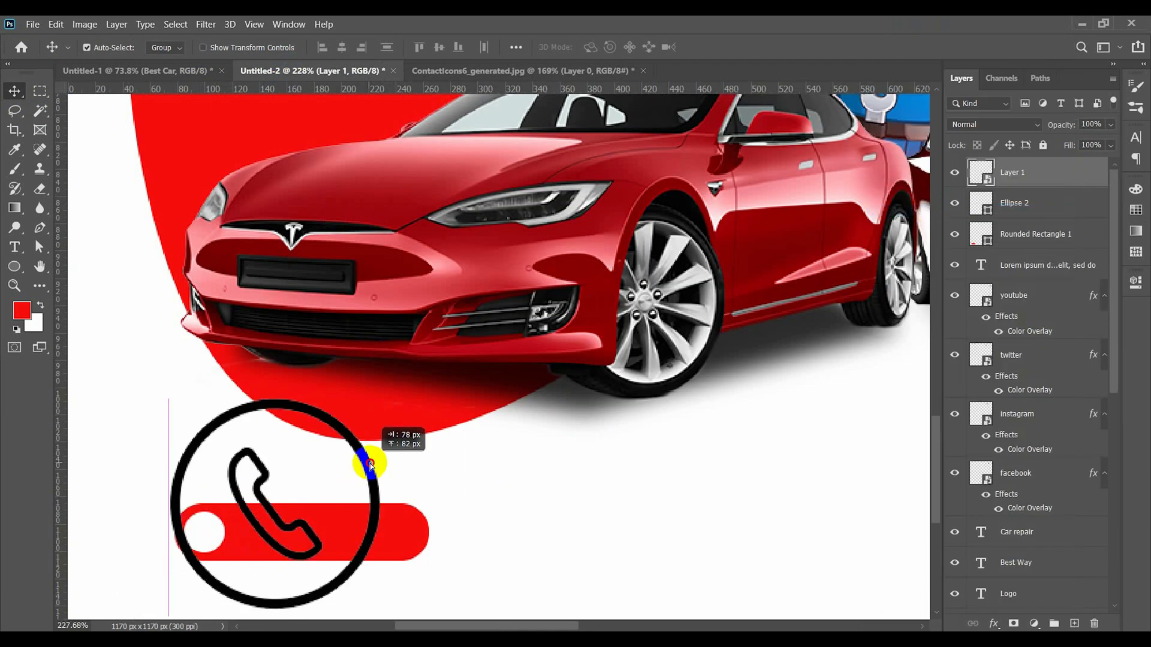
- Scale the phone icon down to fit inside the white circle and give it a red color overlay
key(ctrl+t)
drag(381, 400, 209, 535)
click(810, 334)
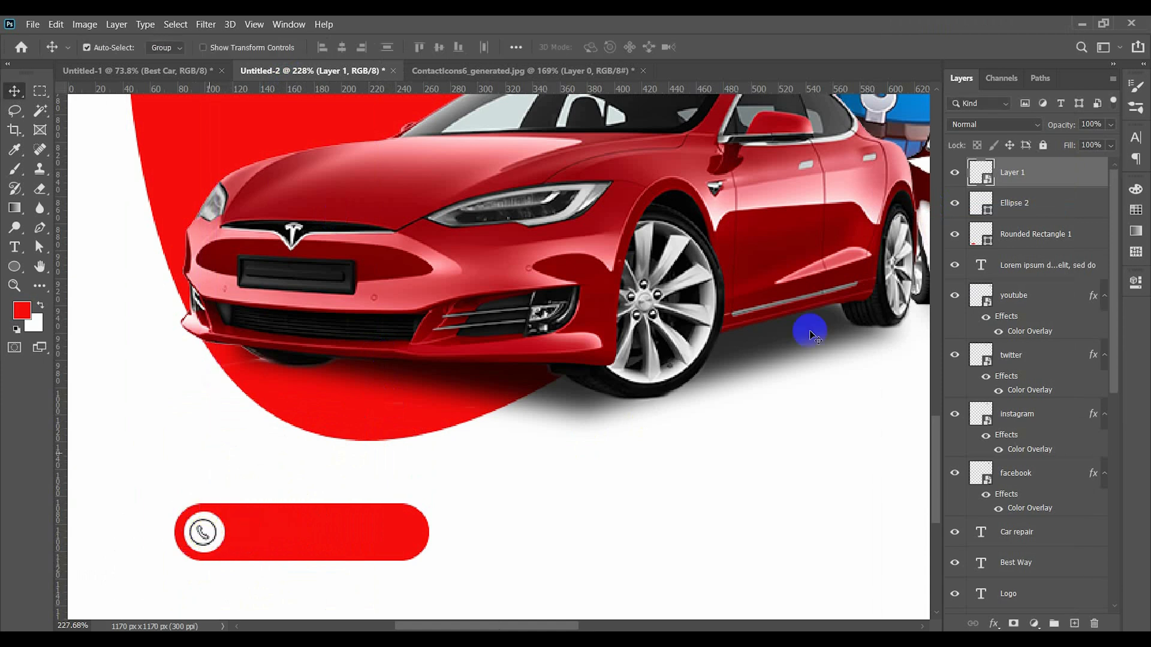
double_click(1094, 177)
click(424, 389)
click(889, 216)
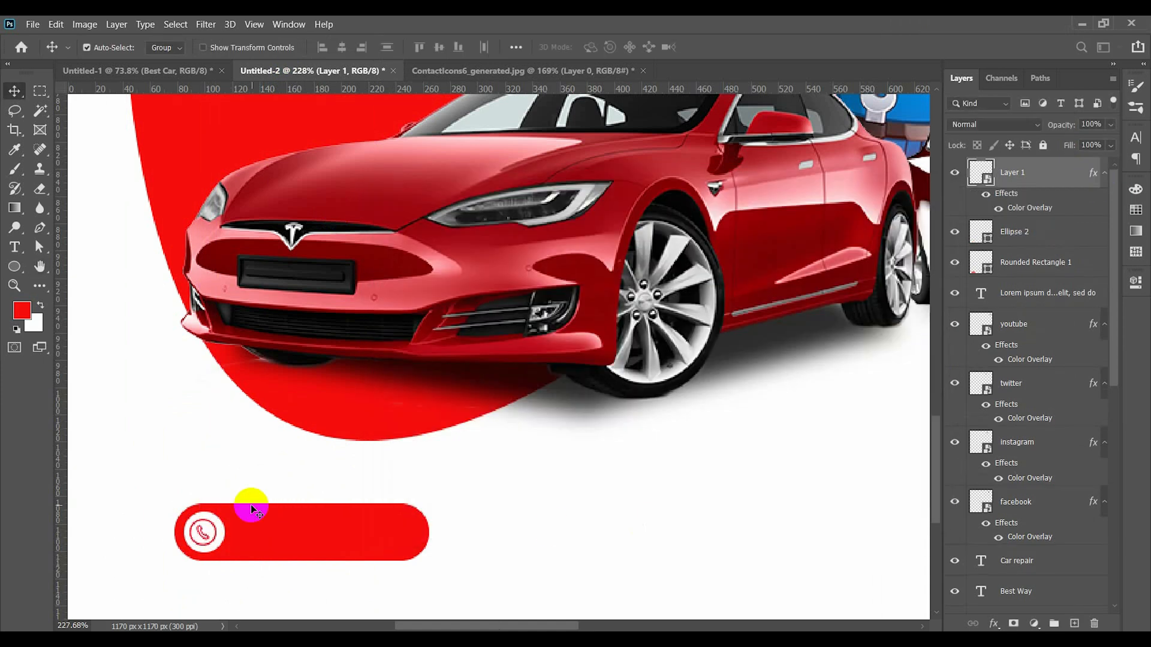
- Add the text "Call Now" in white Bebas Neue on the red pill beside the phone icon
click(67, 324)
click(247, 531)
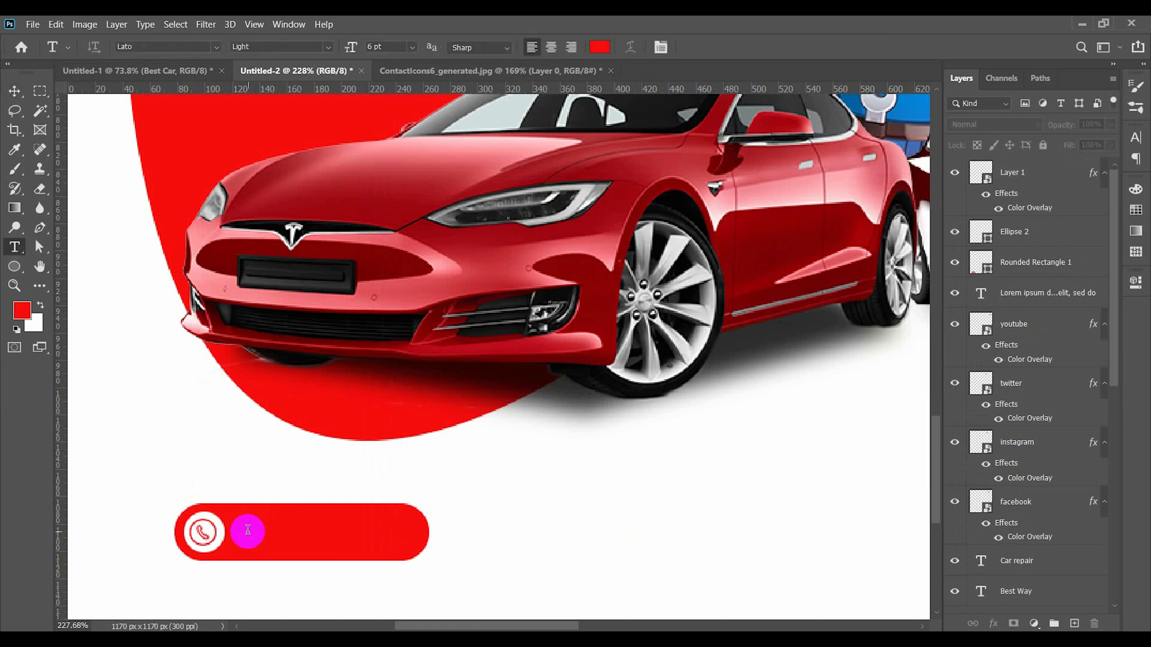
click(266, 521)
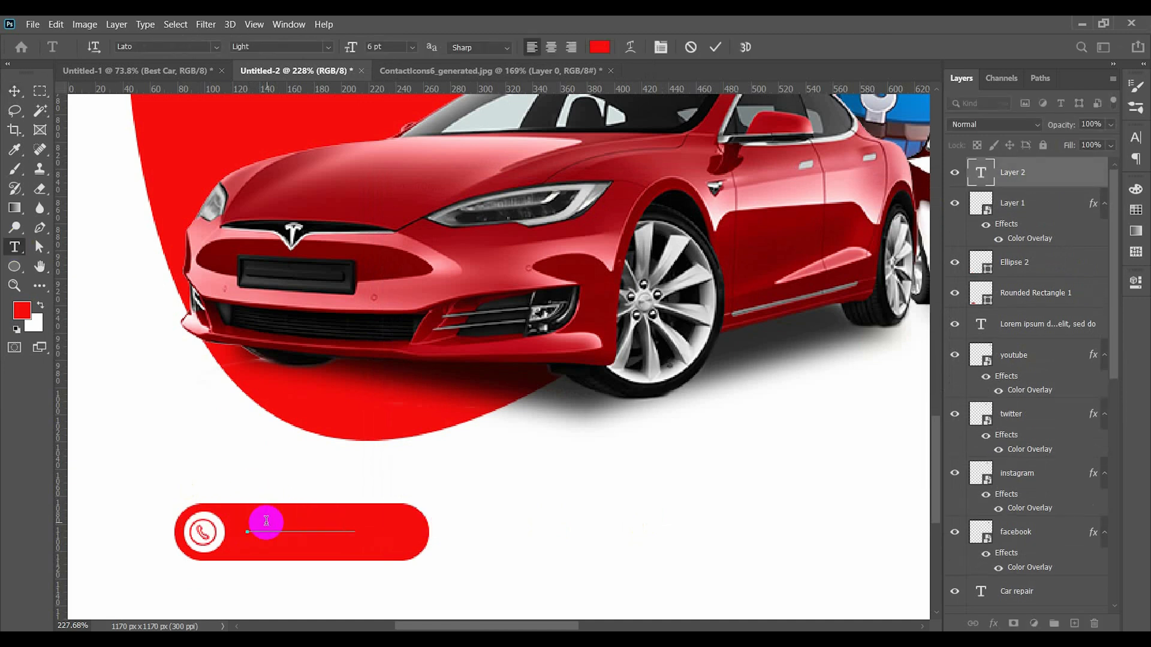
key(ctrl+a)
click(600, 47)
click(755, 379)
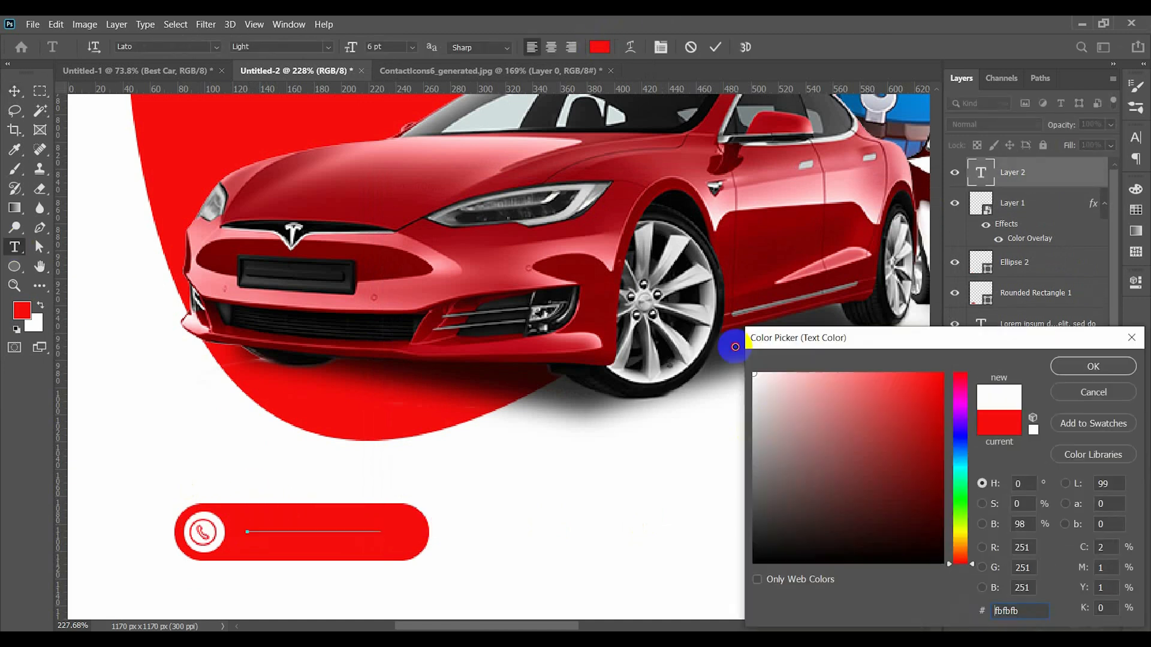
key(Return)
click(212, 48)
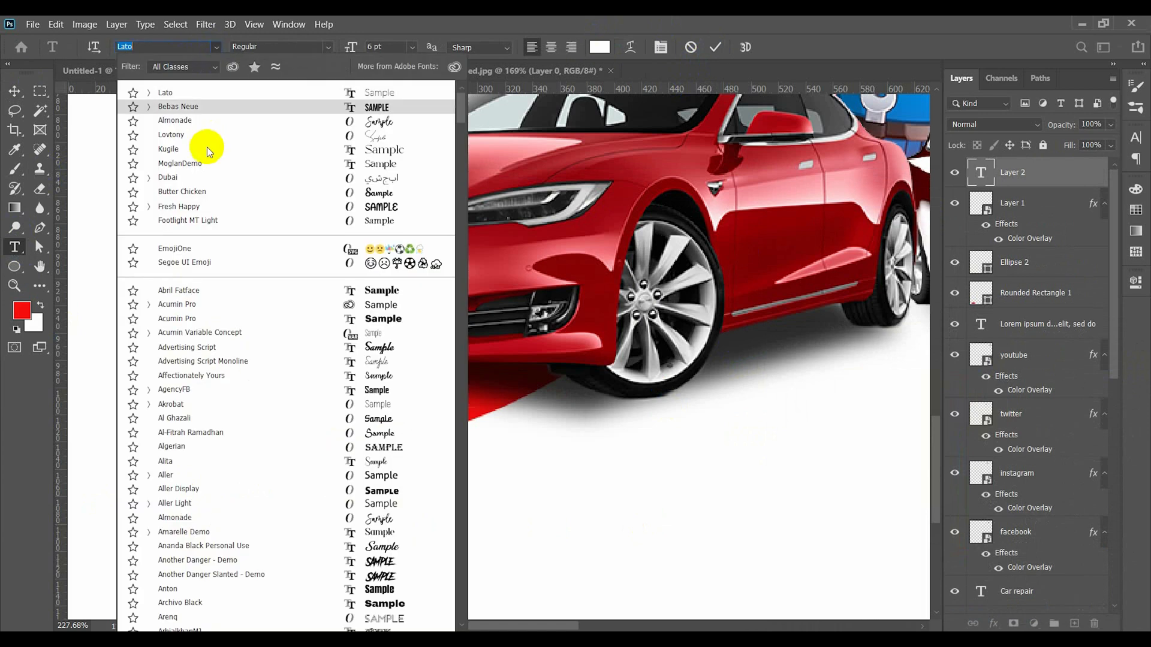
click(213, 110)
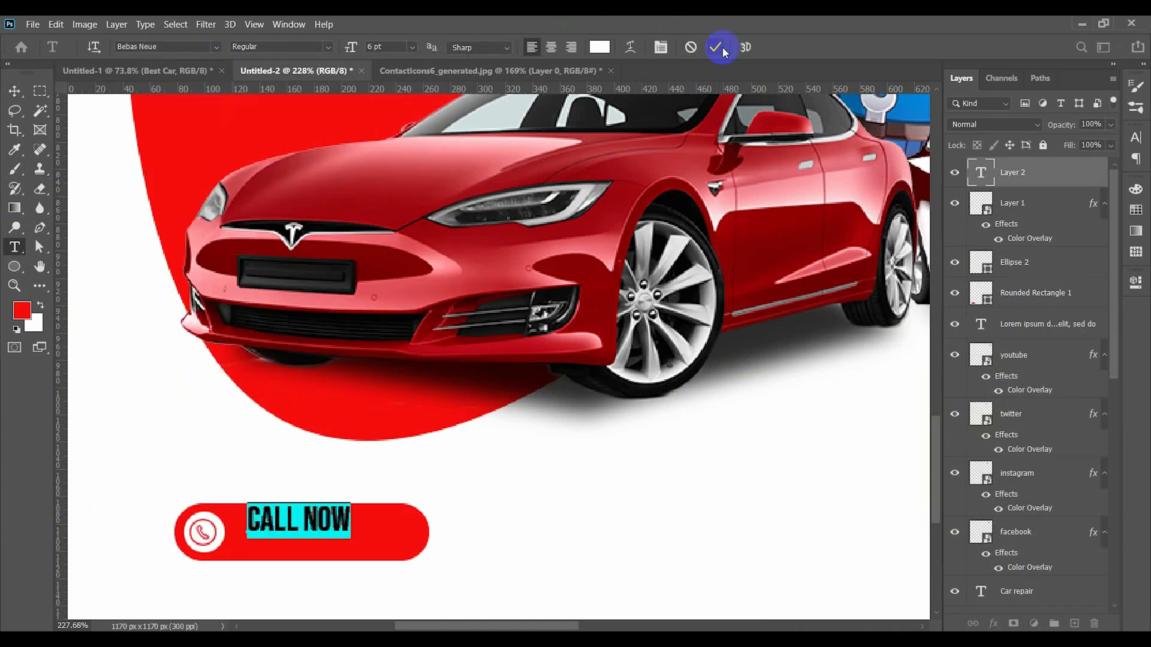
click(715, 47)
- Enlarge the Call Now text to about 130% and center it vertically in the red pill beside the icon
click(14, 90)
drag(332, 529, 355, 529)
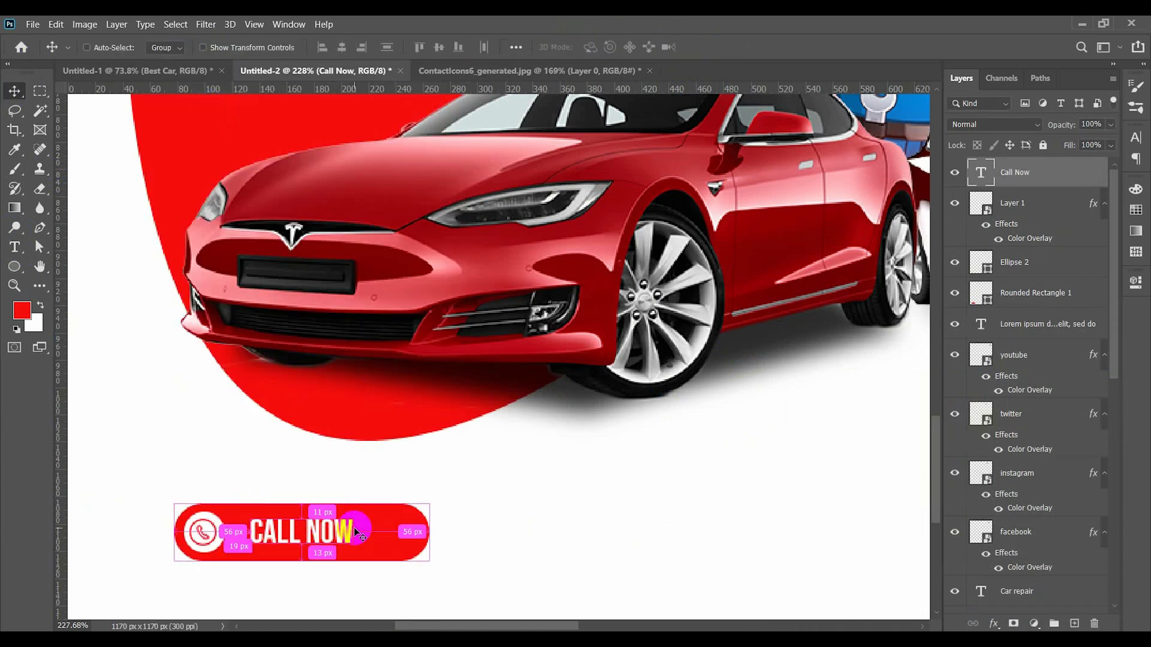
key(ctrl+t)
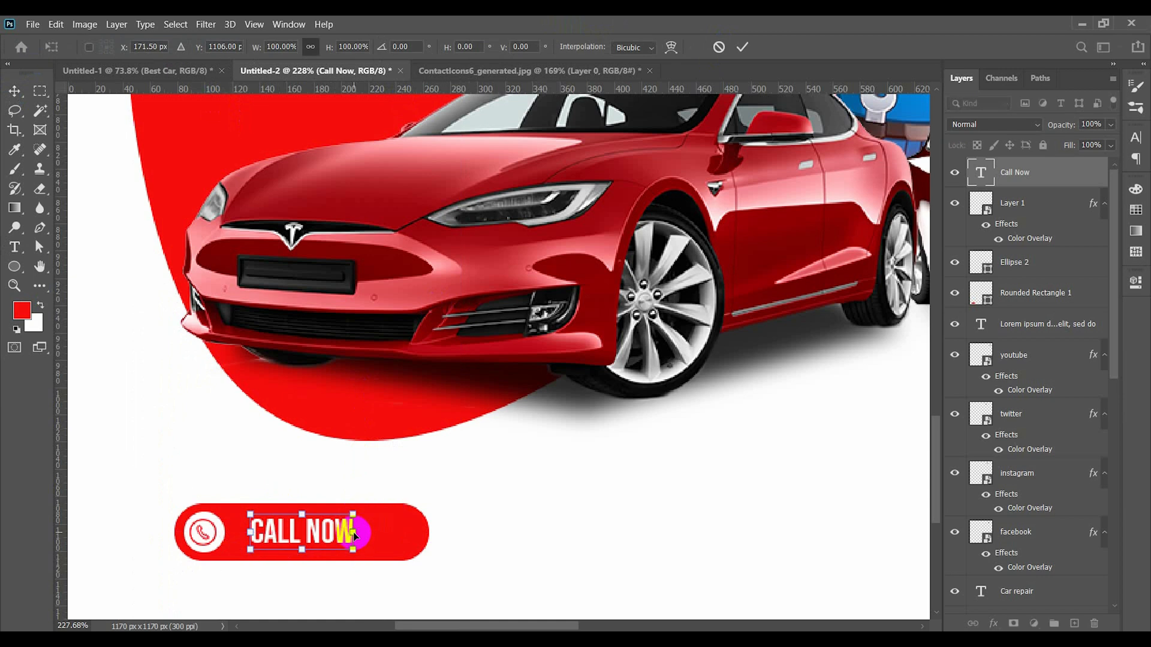
mouse_move(353, 552)
mouse_down()
mouse_move(383, 560)
mouse_move(348, 544)
mouse_up()
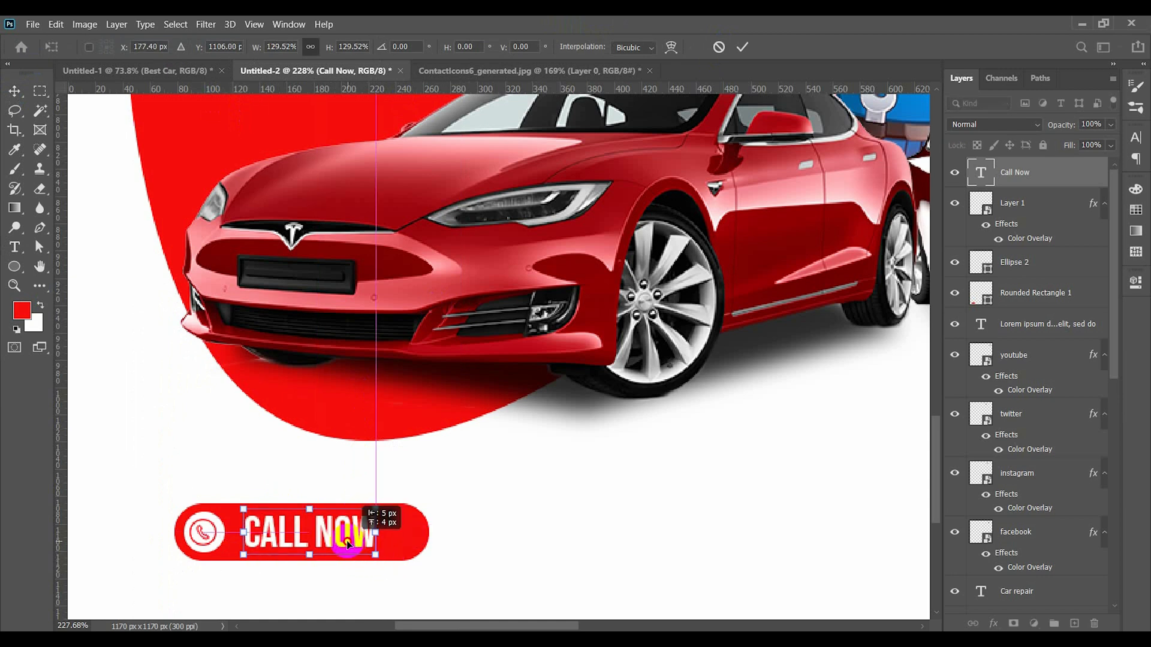
key(Return)
key(ctrl+0)
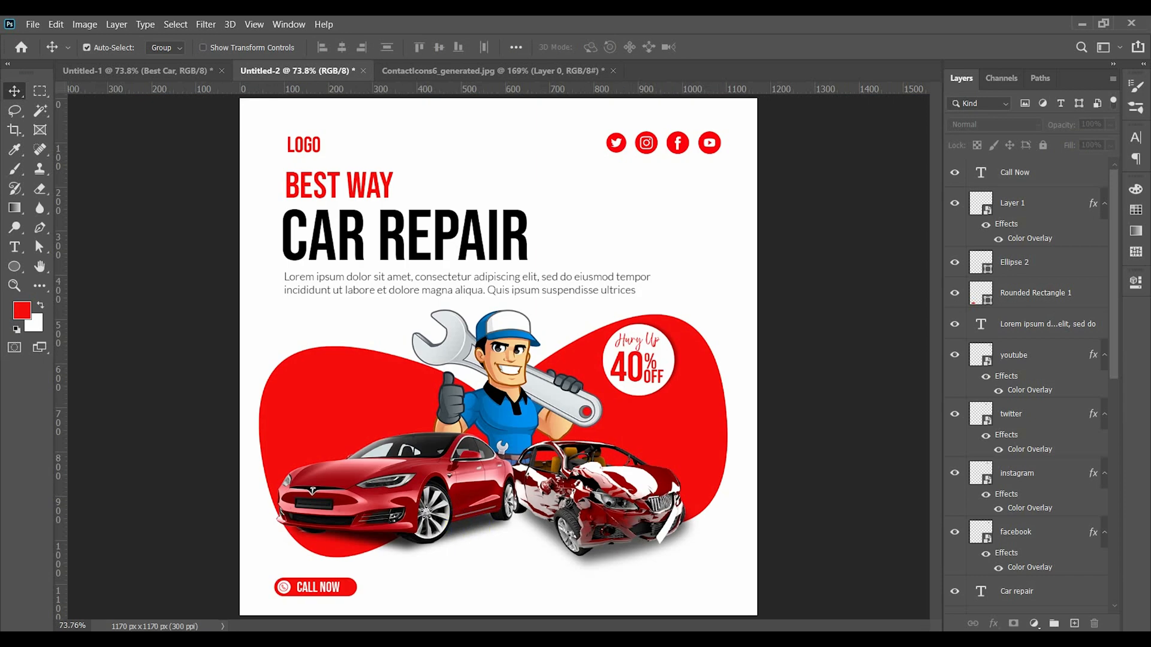
- Add a phone number as black Bebas Neue text in the white area below the damaged car
click(14, 247)
scroll(599, 557, up, 5)
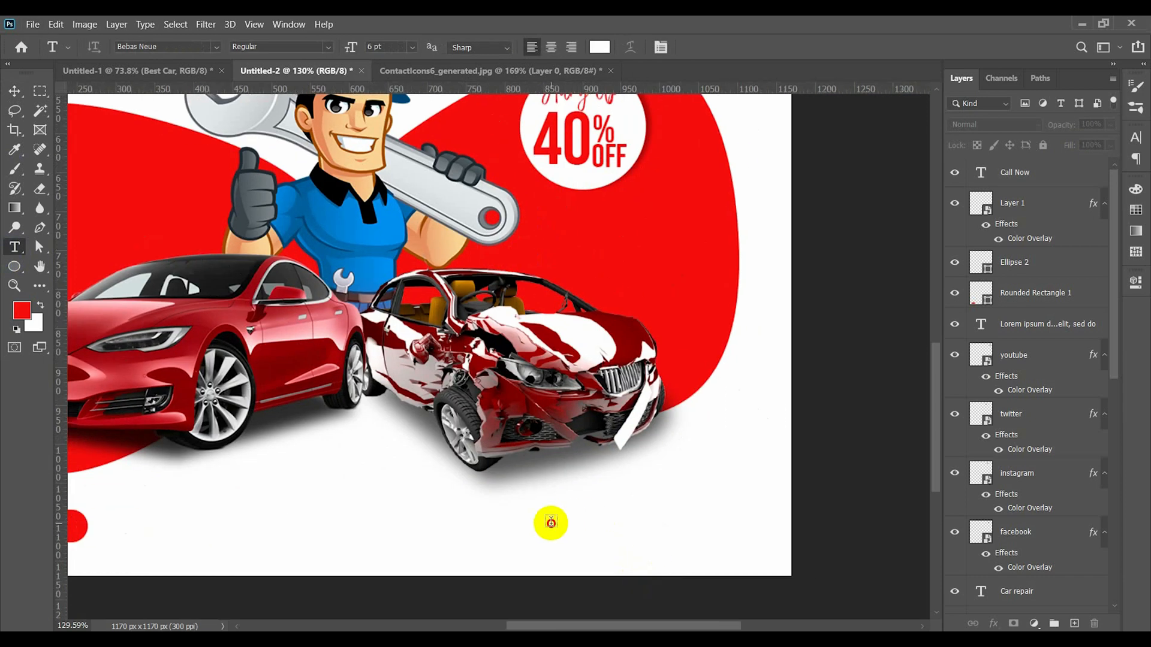
click(548, 520)
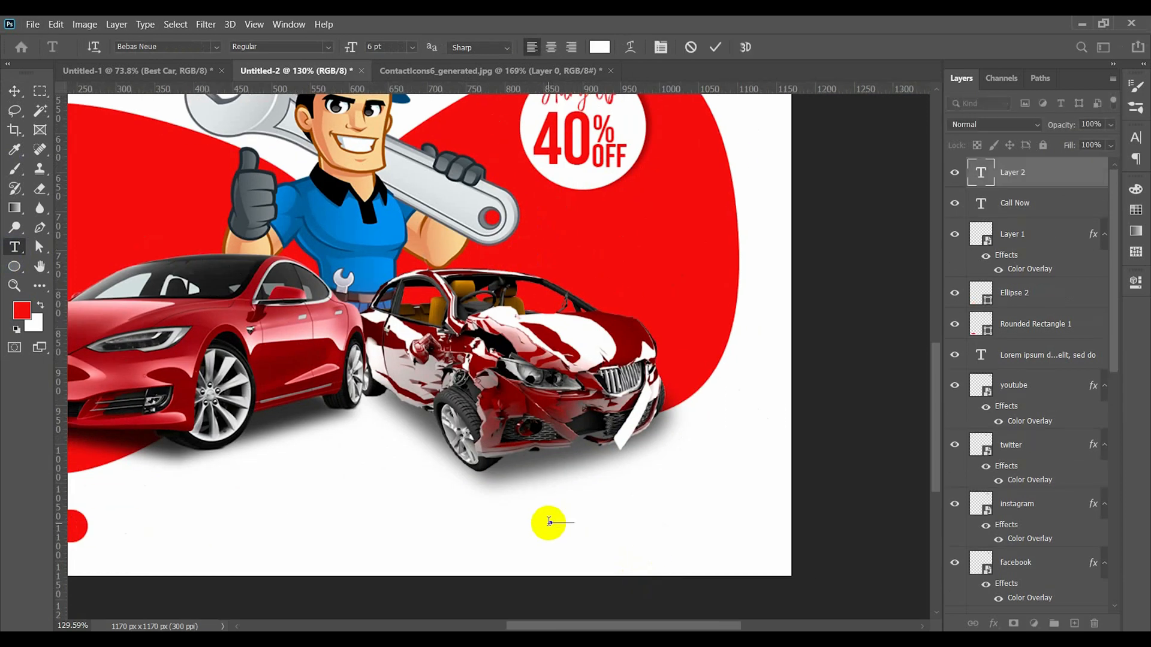
text(456 7)
click(600, 47)
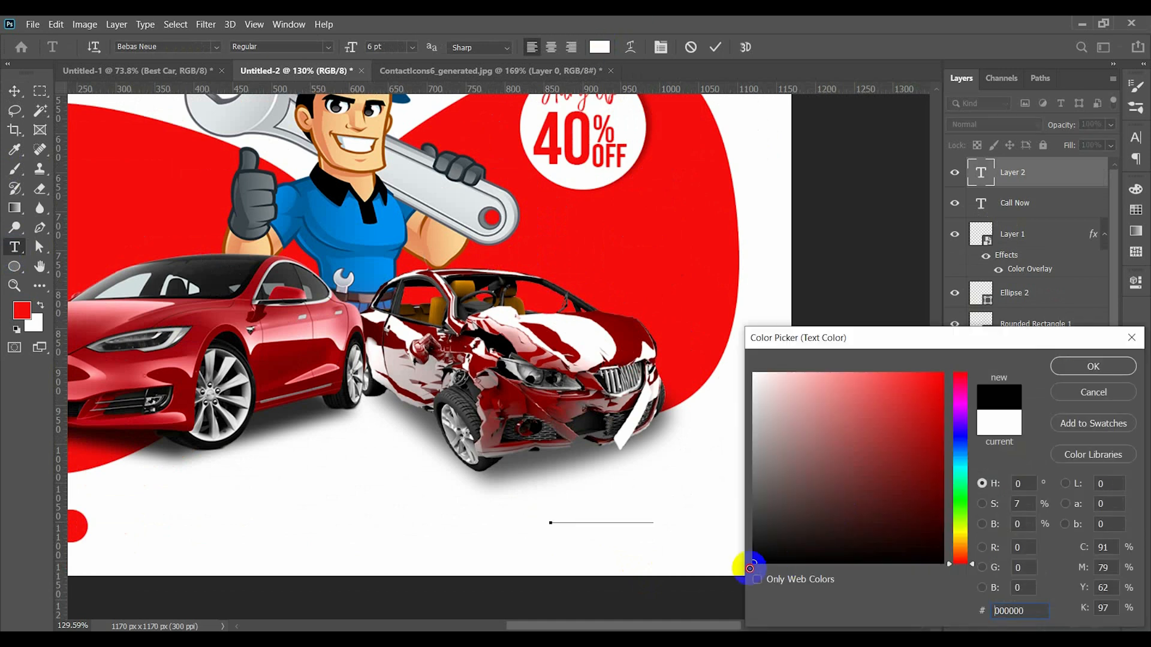
click(1092, 366)
click(715, 47)
key(v)
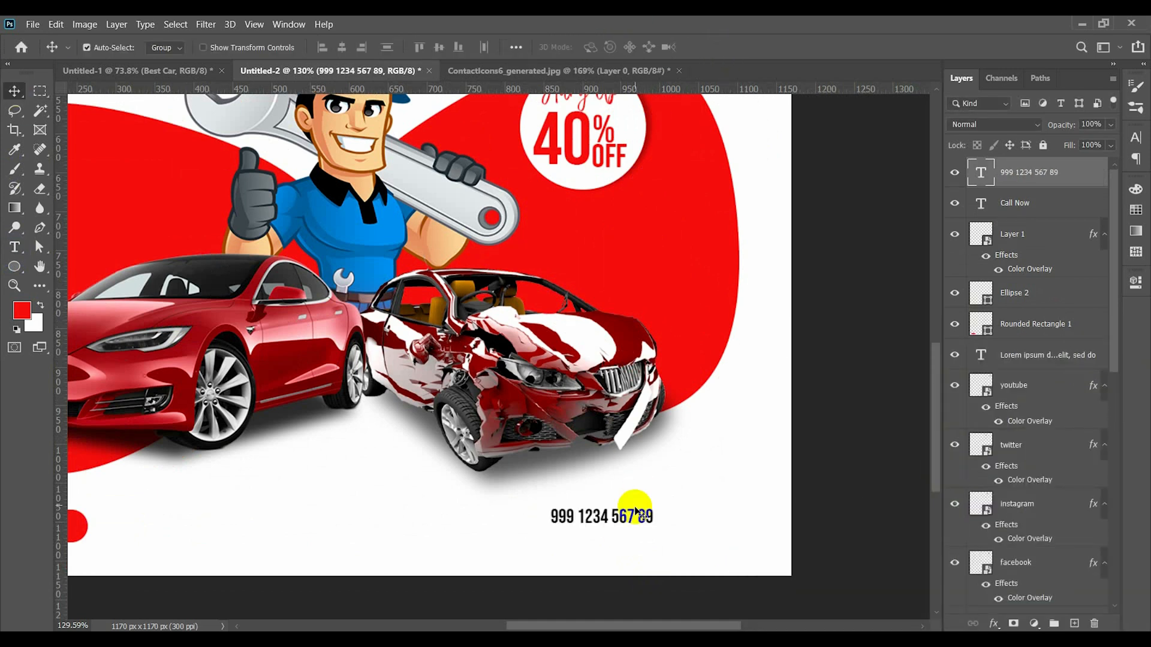
- Move the phone number toward the canvas's lower right corner and set its font size to 8 pt
drag(637, 517, 726, 549)
double_click(740, 521)
click(385, 48)
scroll(384, 47, up, 3)
scroll(385, 47, down, 1)
click(714, 47)
key(v)
double_click(724, 549)
text(www)
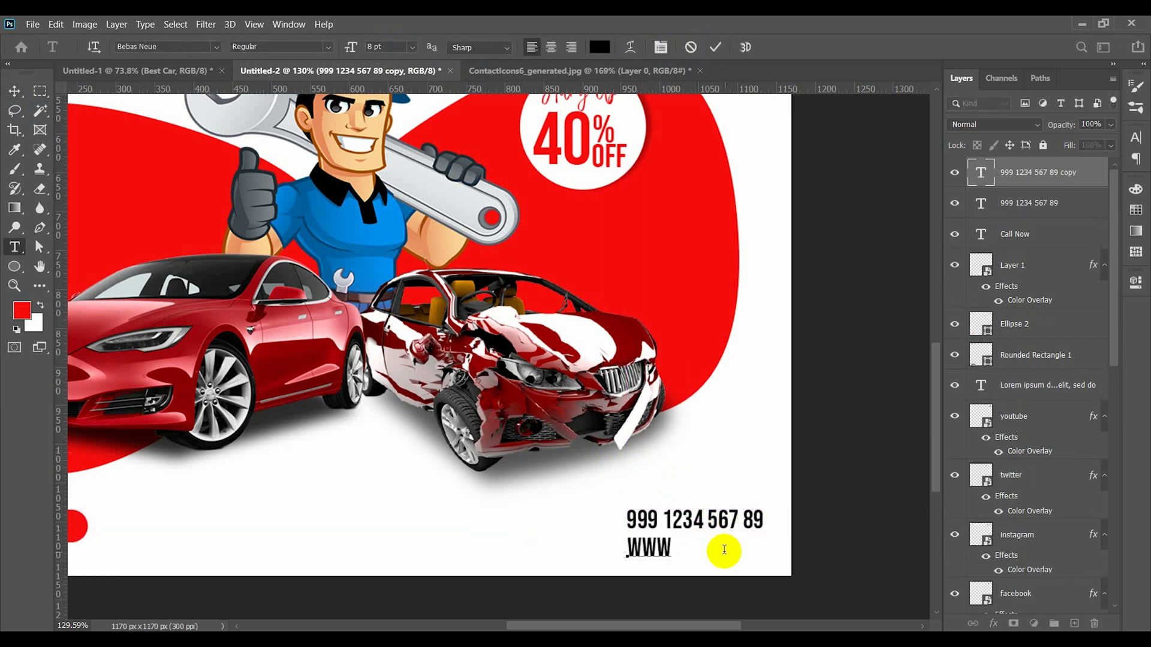
text(.website.)
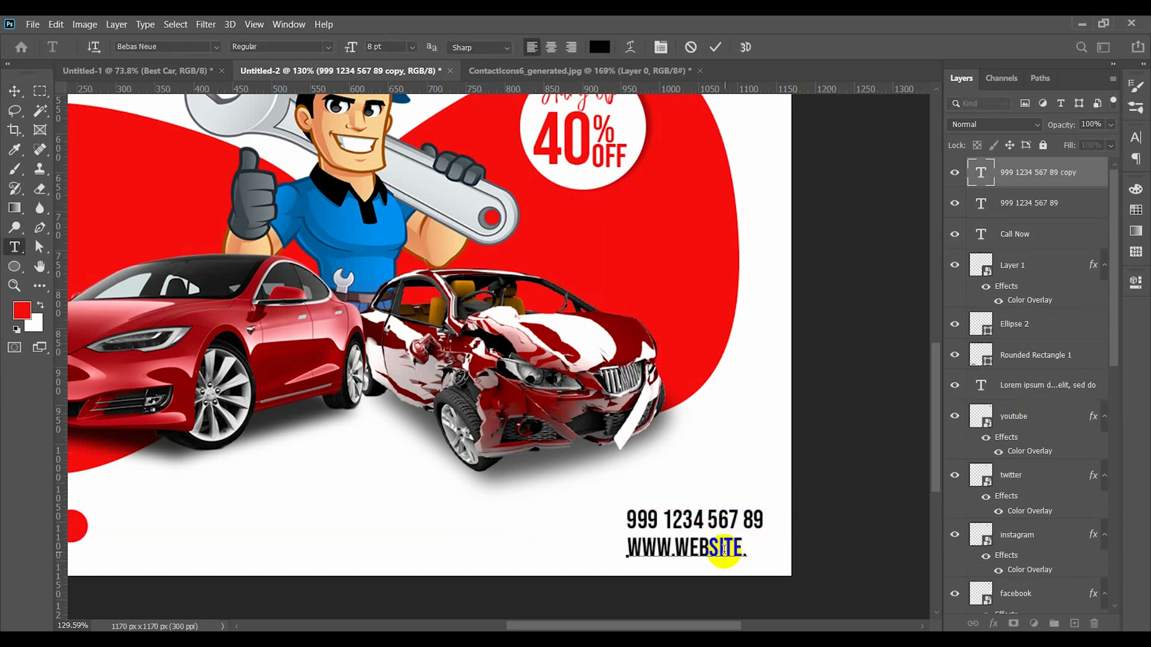
click(715, 46)
click(14, 91)
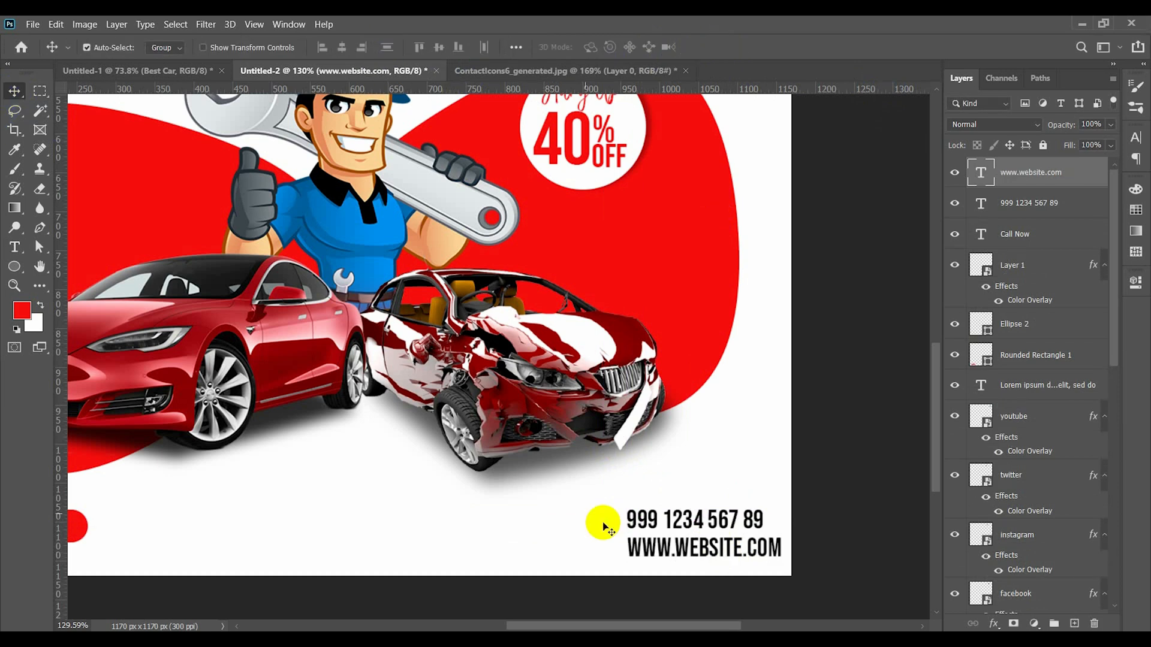
double_click(643, 542)
click(1135, 138)
click(1012, 243)
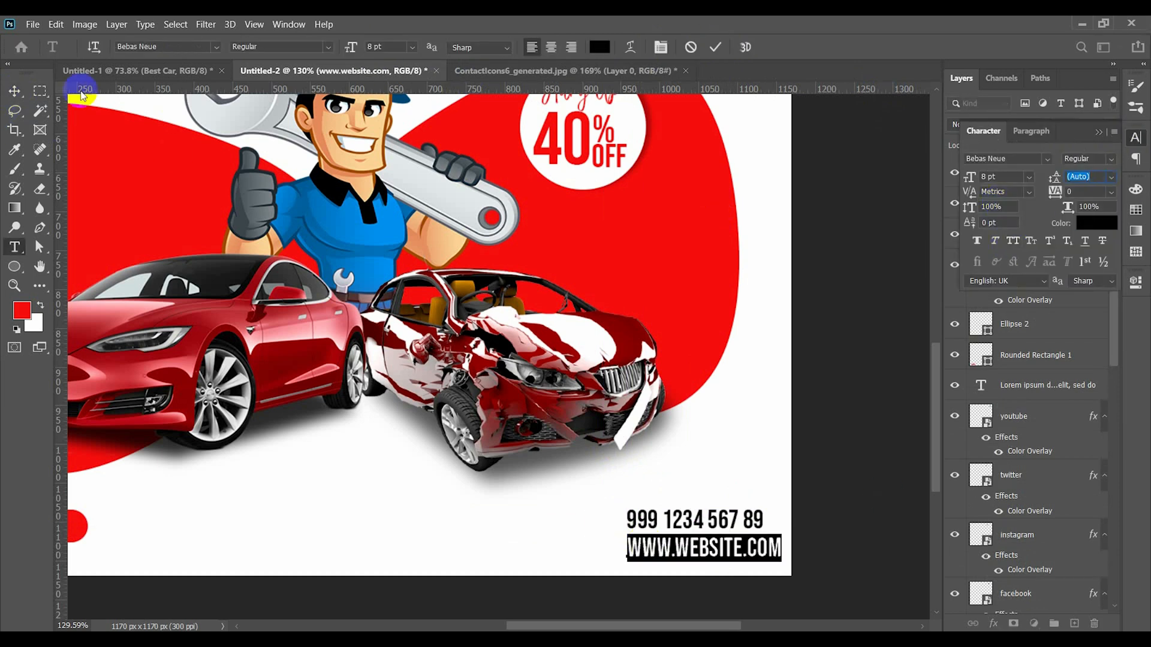
click(214, 47)
click(218, 101)
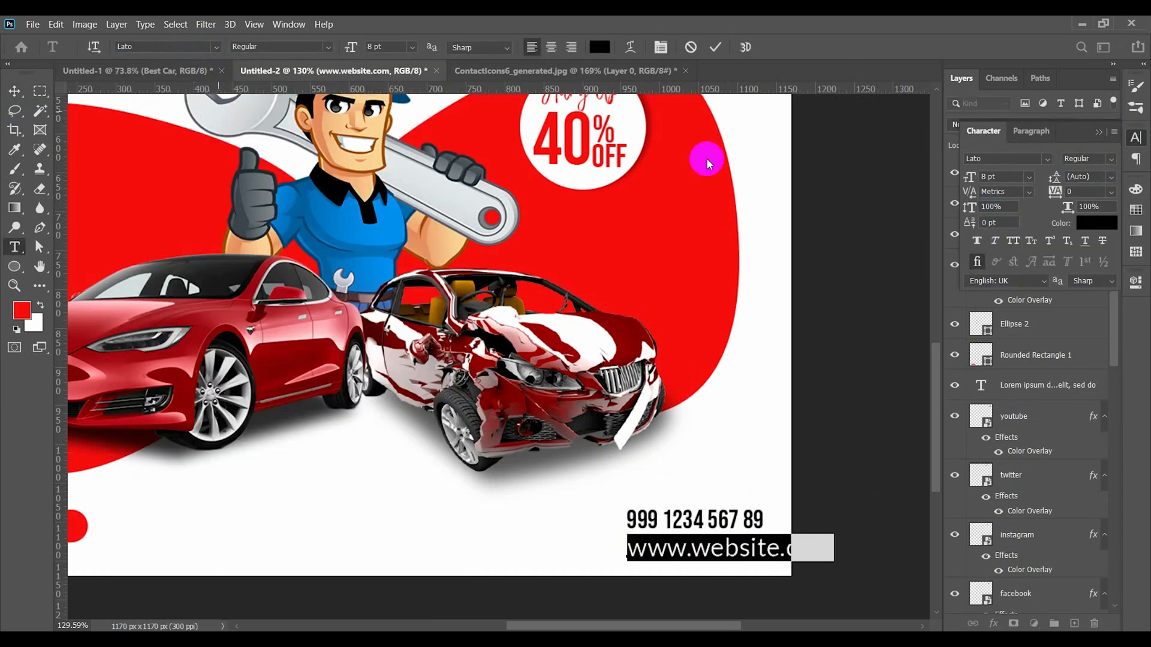
click(304, 50)
click(311, 113)
click(394, 47)
scroll(393, 45, down, 1)
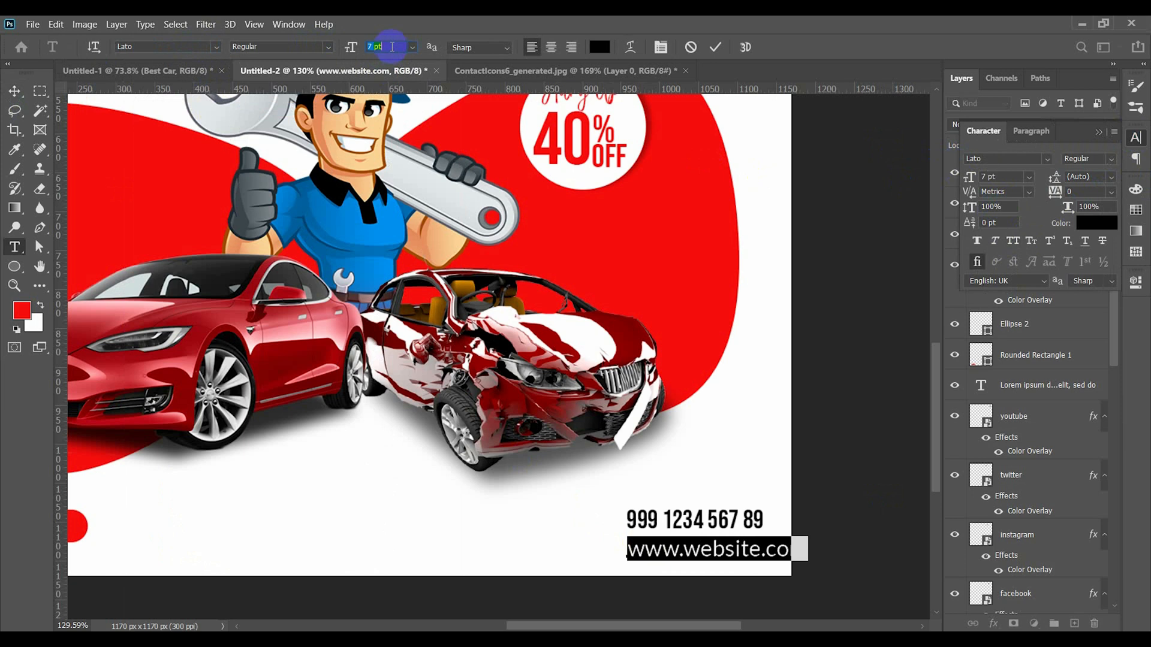
click(715, 47)
key(v)
click(1099, 132)
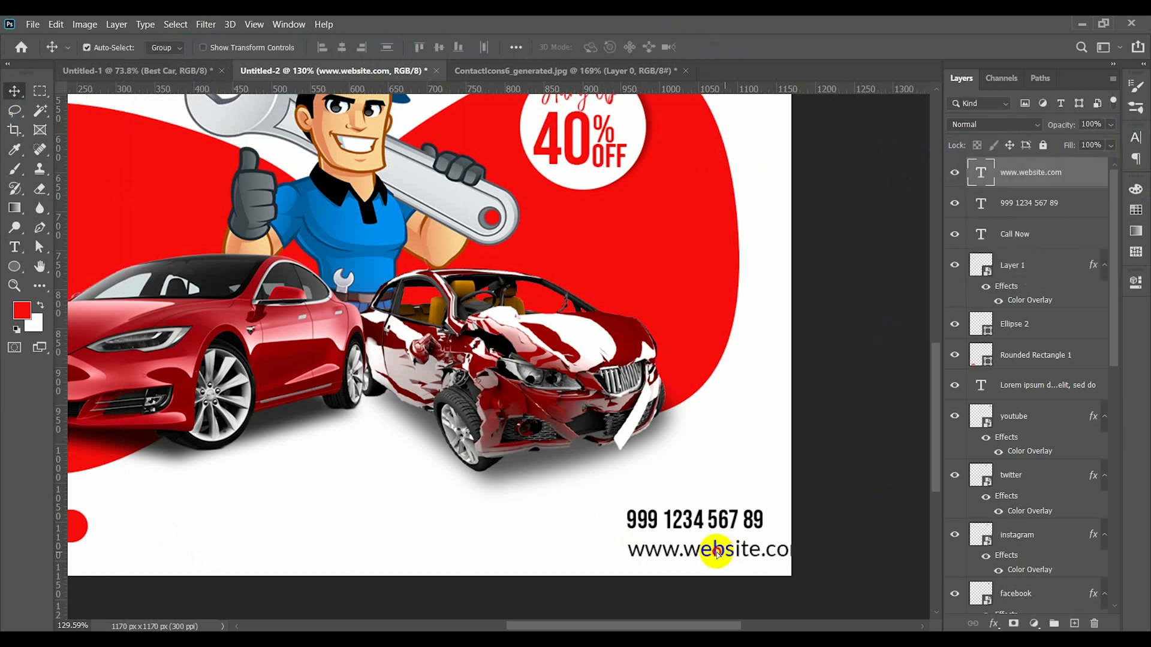
drag(699, 547, 665, 547)
- Try to align the phone number and website lines by their horizontal centers
drag(649, 497, 668, 558)
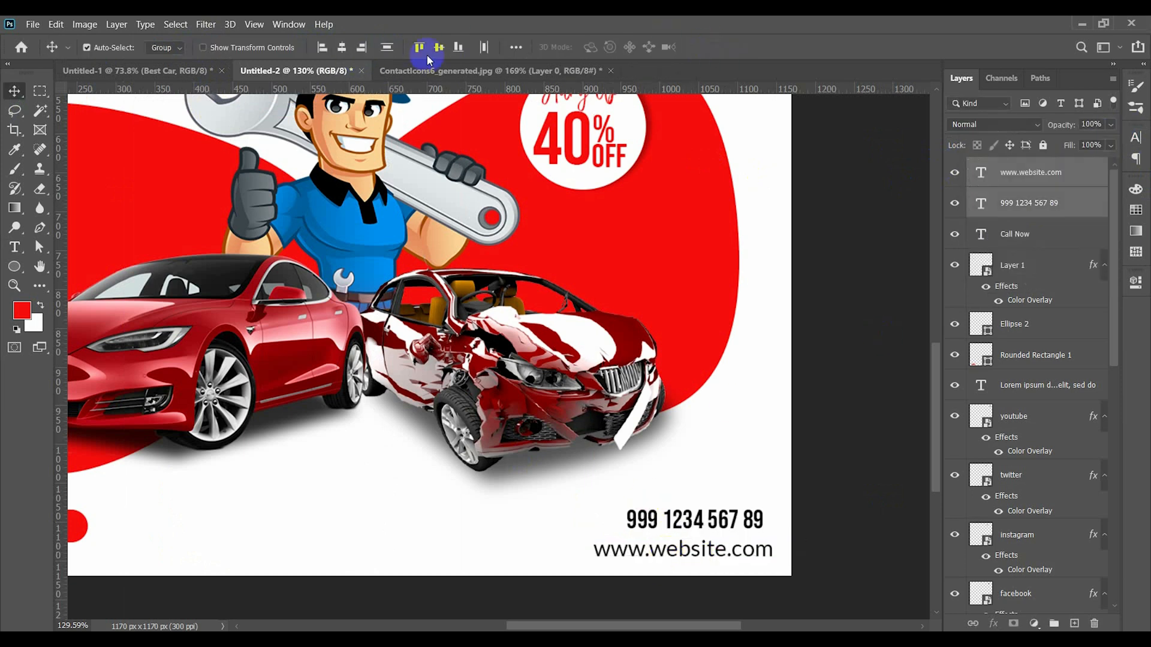
click(347, 50)
key(ctrl+z)
click(713, 578)
- Center the phone number horizontally over the website line and move both up level with the Call Now pill
click(718, 557)
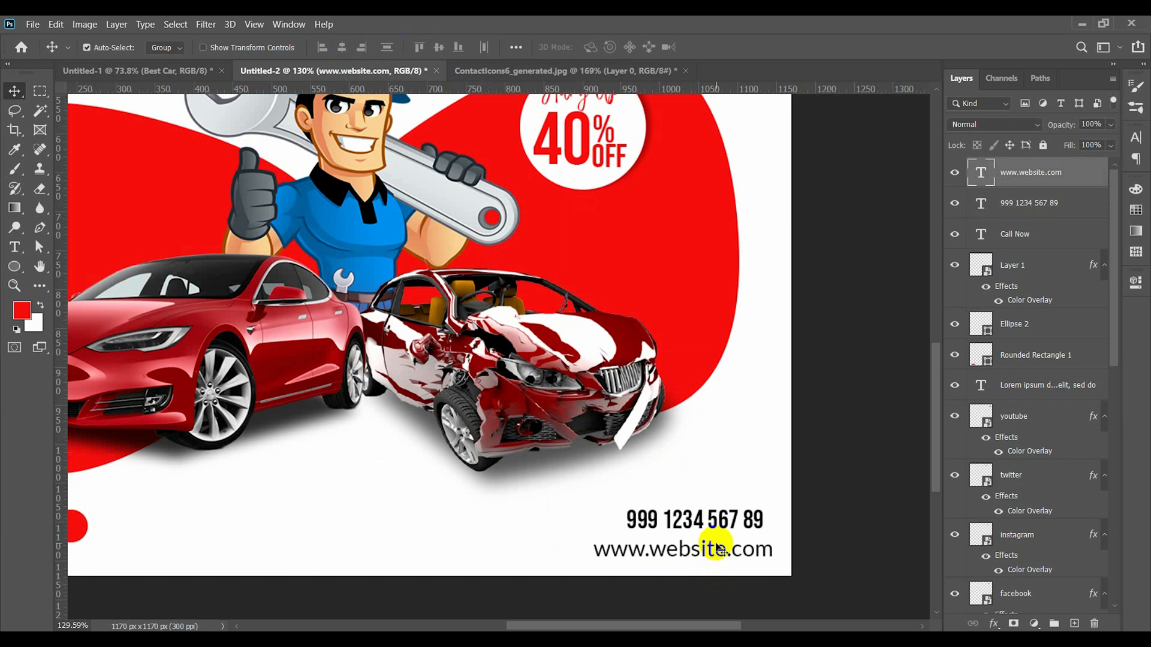
shift+click(716, 529)
click(439, 48)
key(ctrl+z)
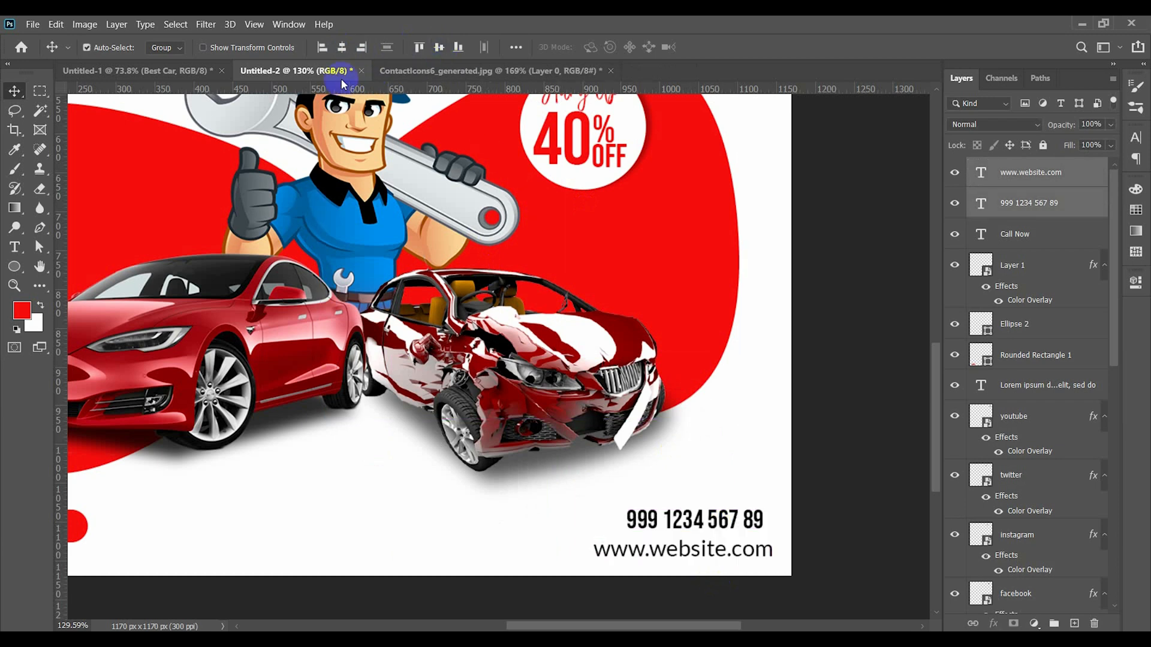
click(710, 494)
drag(704, 553, 703, 514)
shift+click(700, 519)
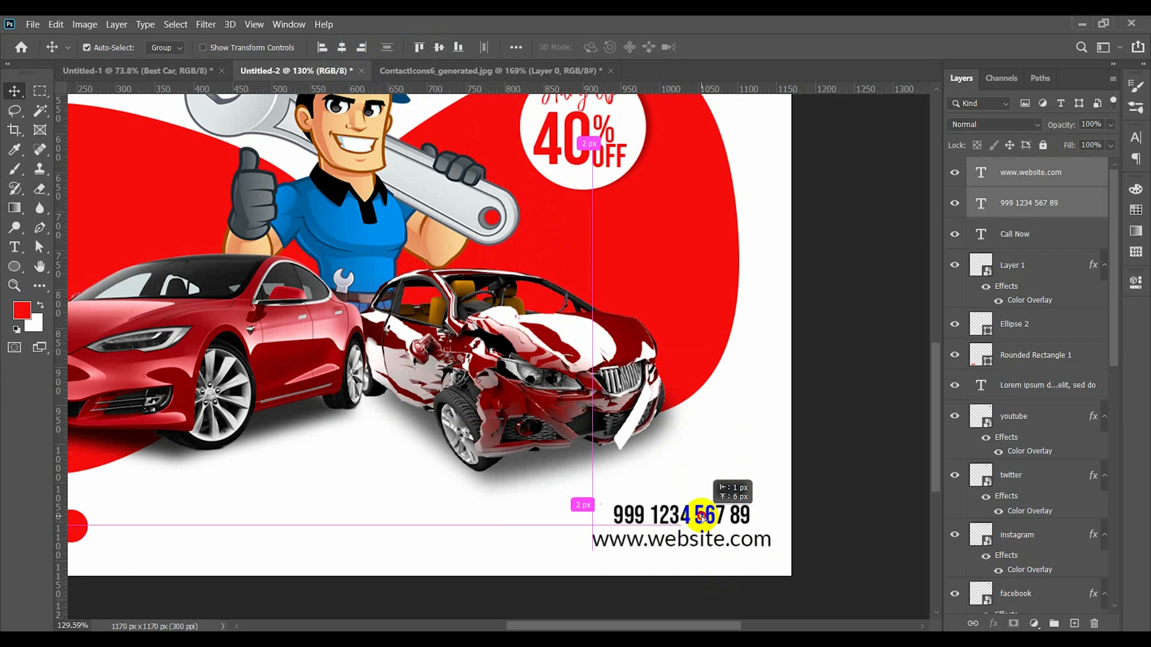
click(705, 468)
- Select all the design elements together and move them slightly up and left to center them on the canvas
scroll(707, 470, down, 3)
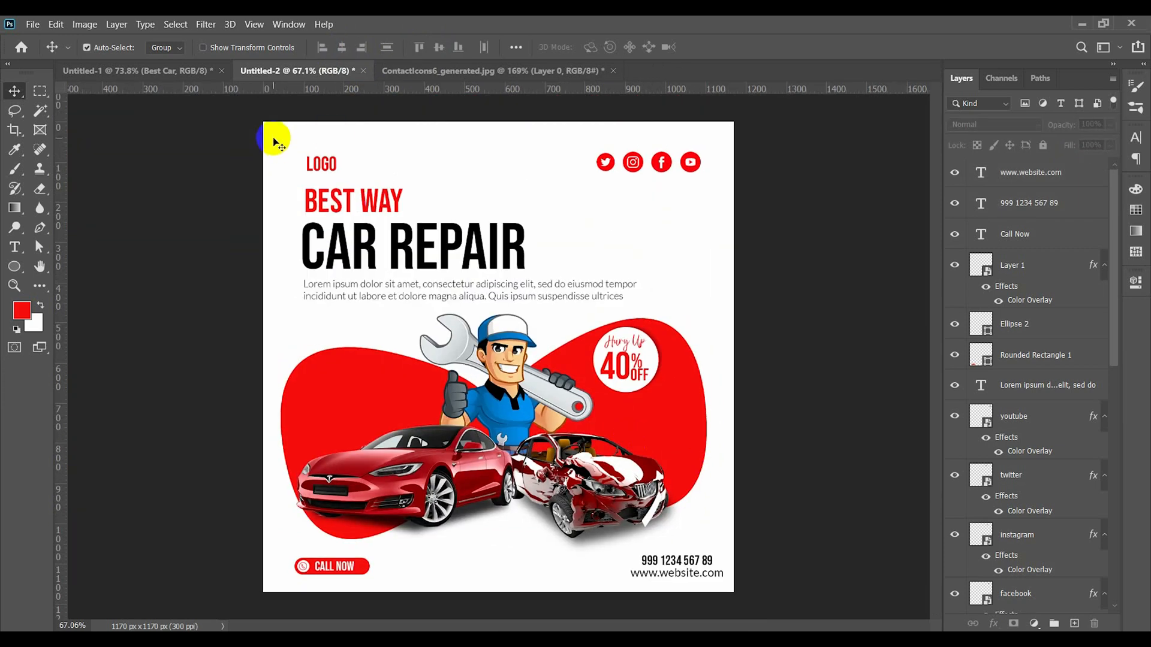
mouse_move(275, 139)
mouse_down()
mouse_move(545, 566)
mouse_move(722, 587)
mouse_up()
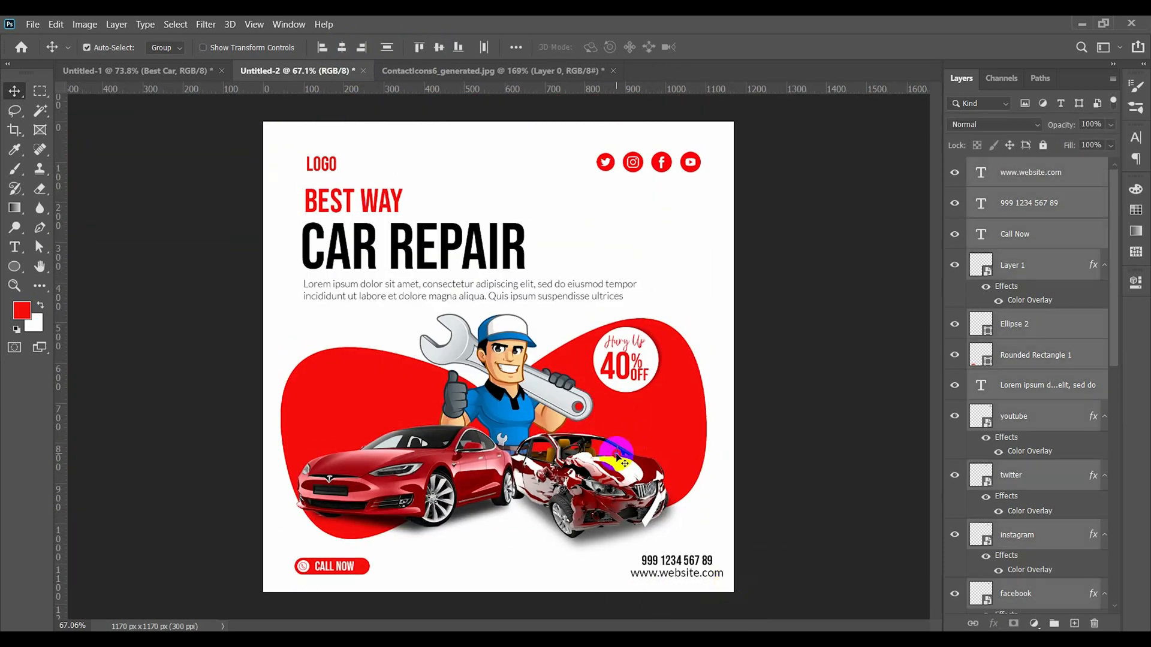
drag(618, 457, 615, 454)
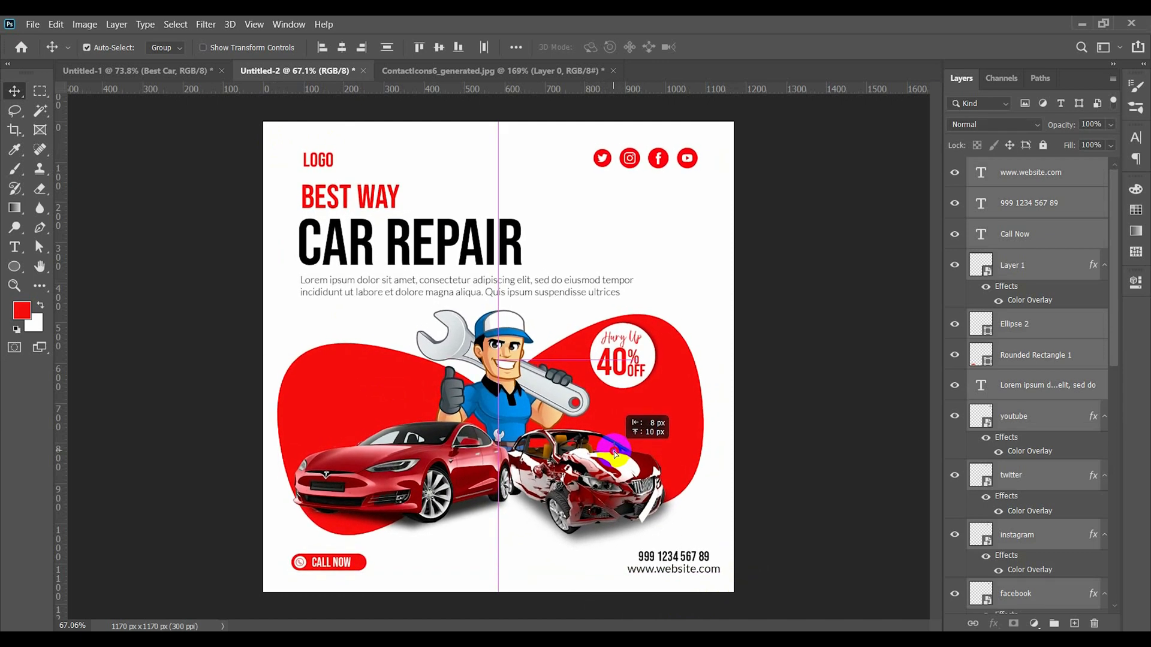
click(662, 236)
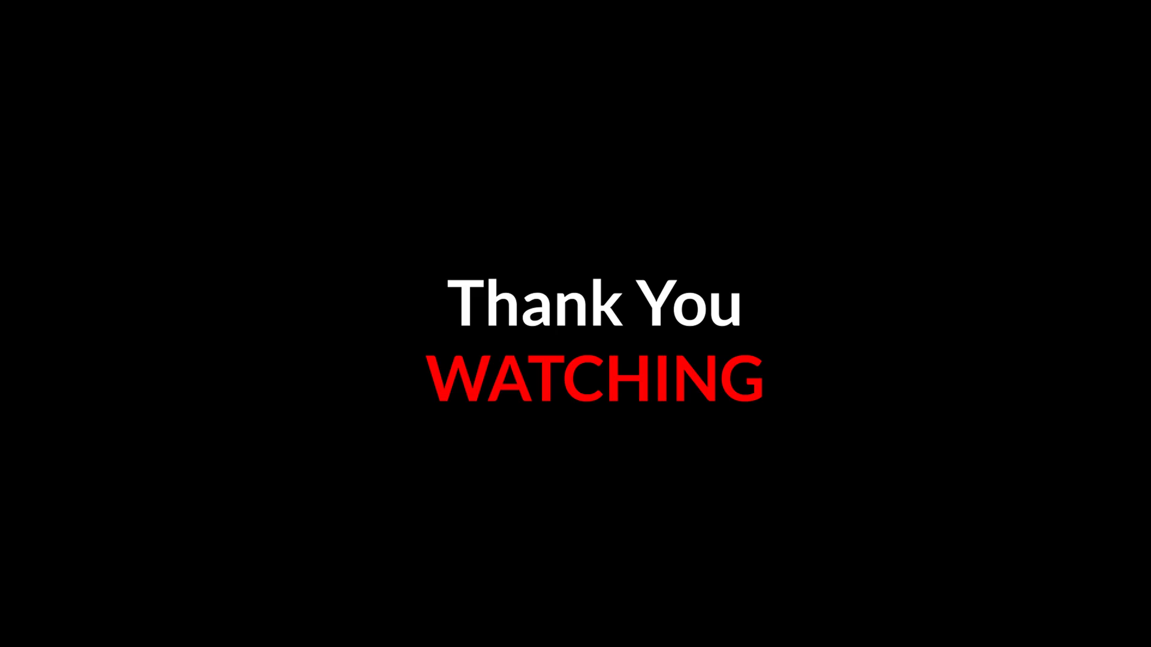